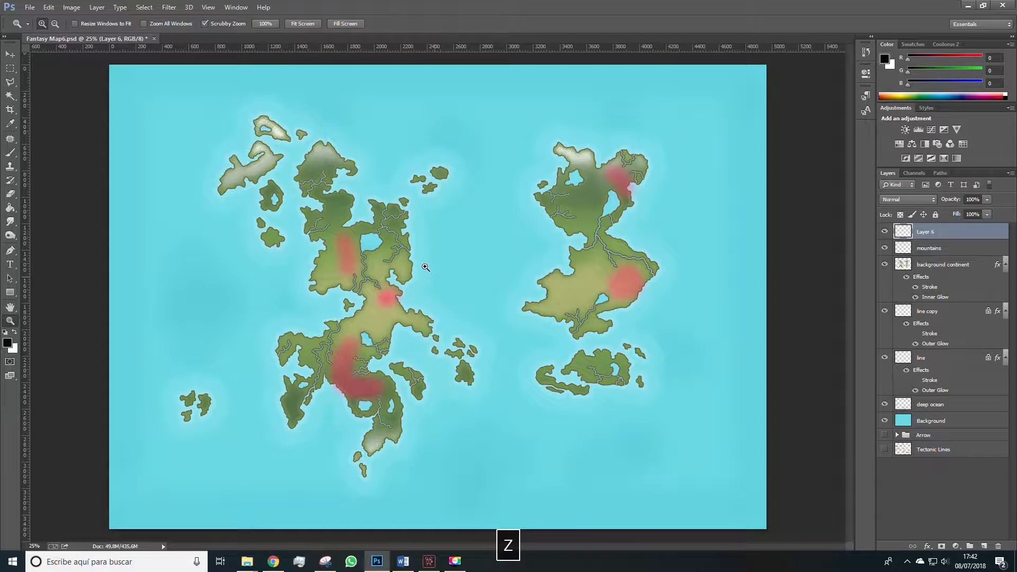
left_click(423, 268)
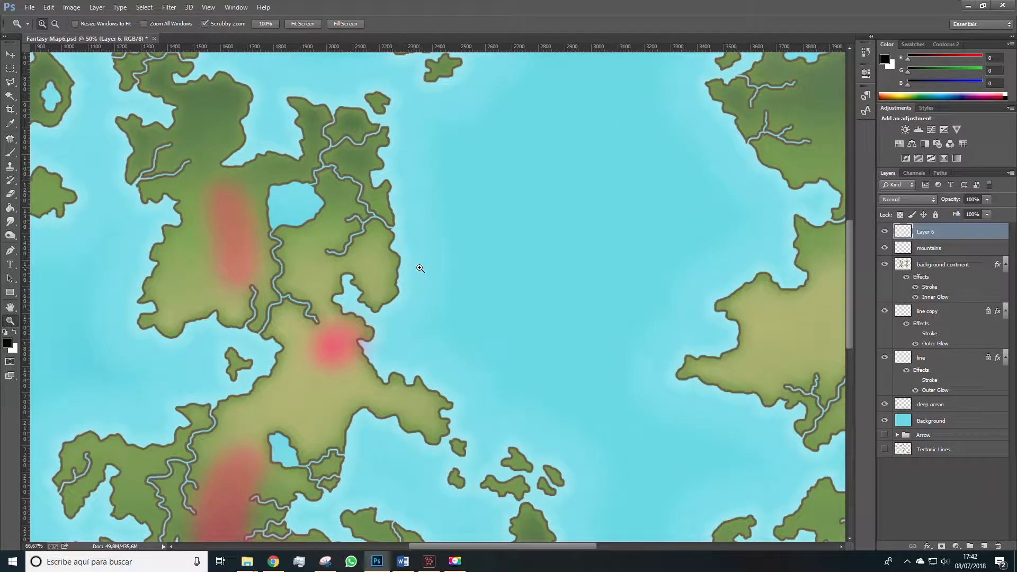
left_click(432, 274)
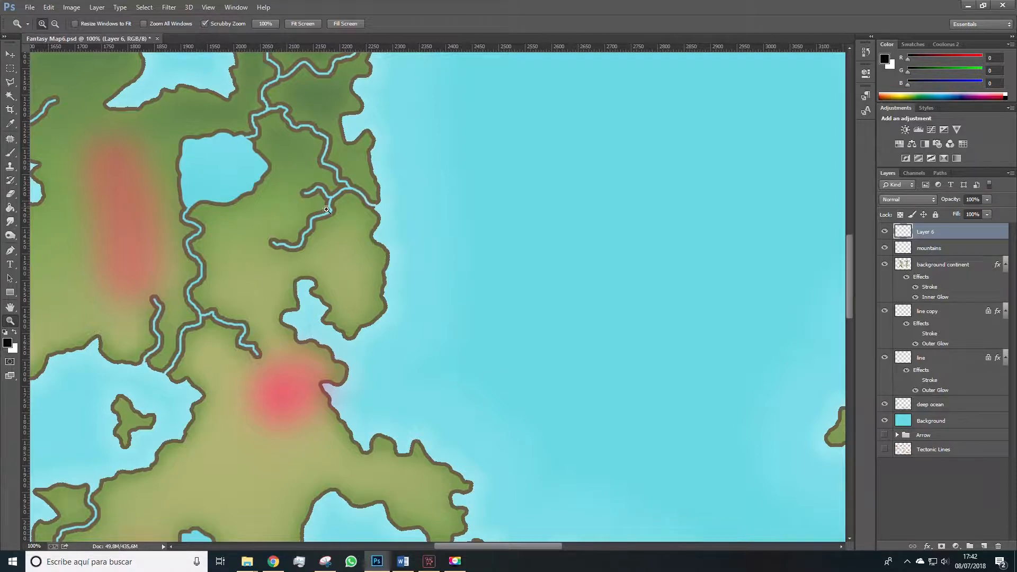
Step: Search the system for "laz", launch Lazy Nezumi Pro and dismiss its new-version notice, placing its window higher over the canvas
left_click(96, 563)
type("laz")
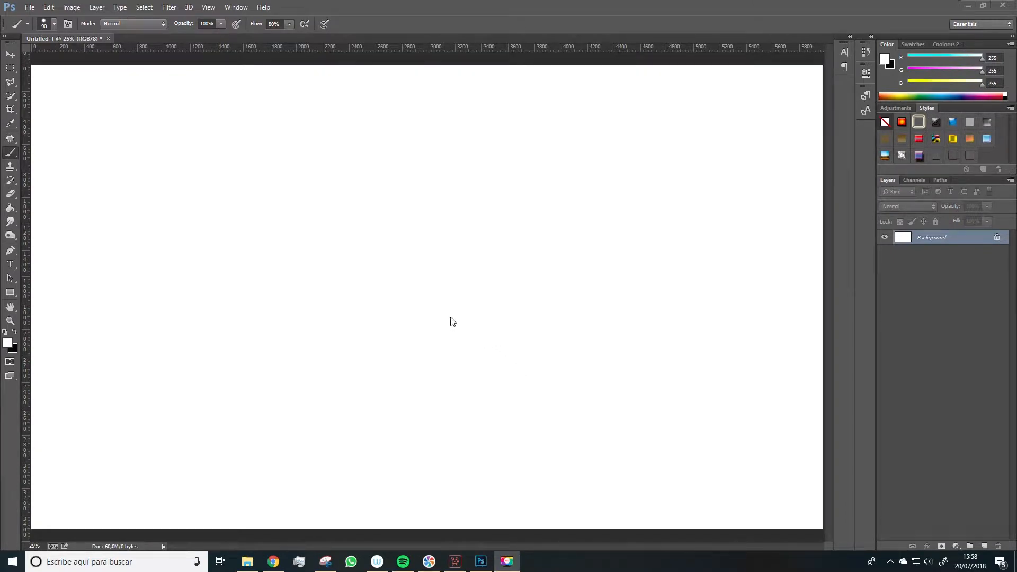
key("space")
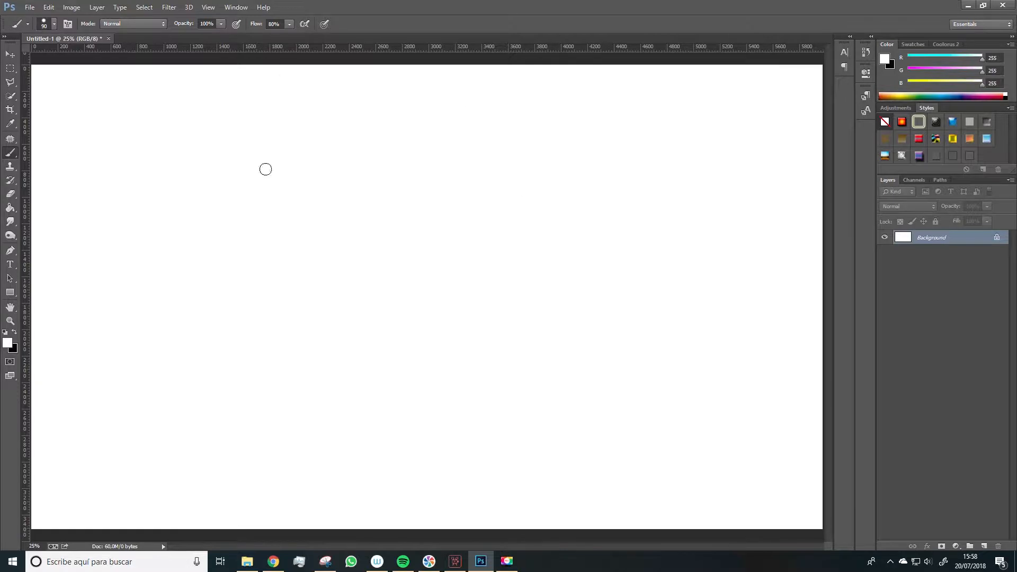
left_click(149, 561)
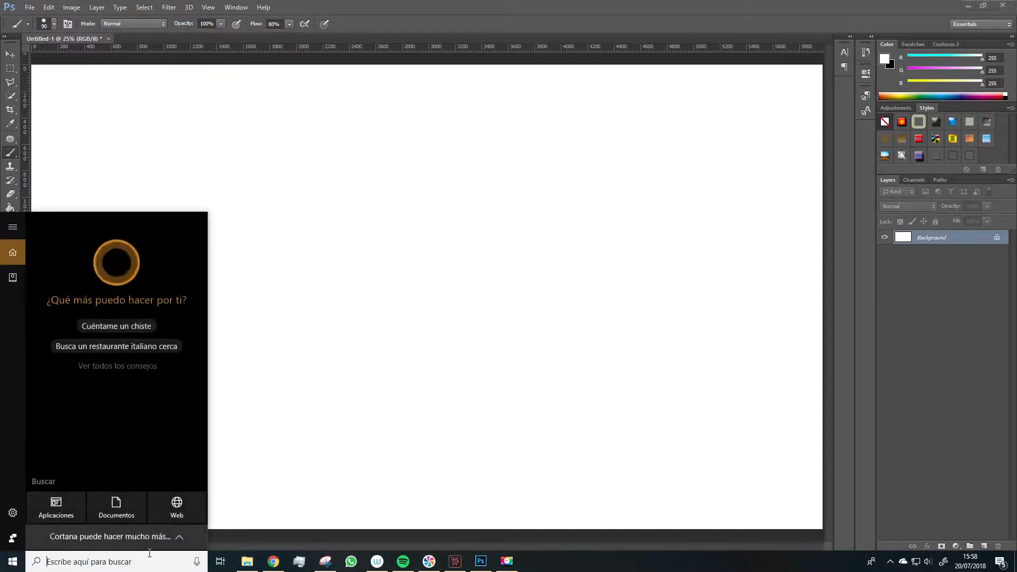
type("laz")
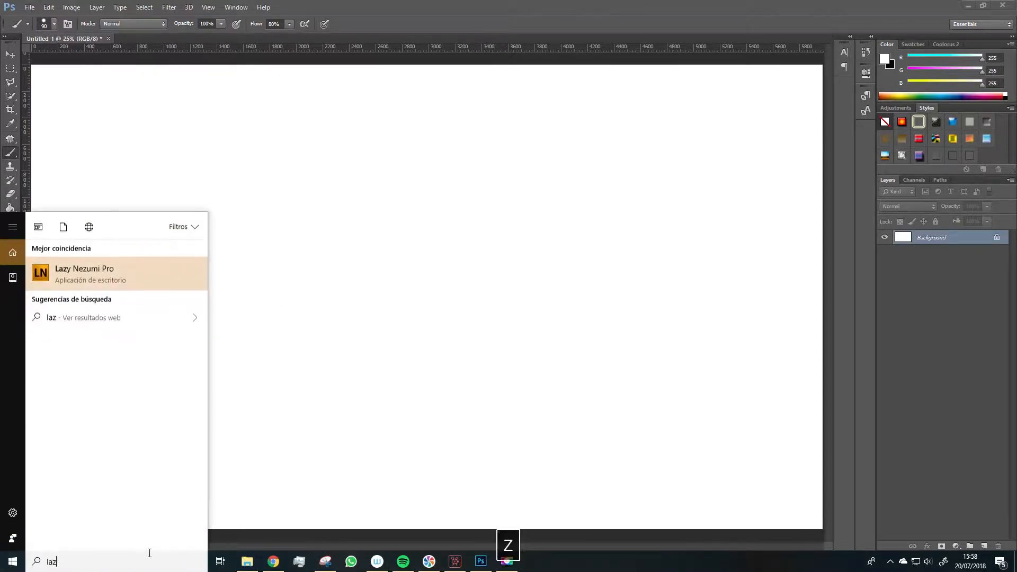
left_click(99, 274)
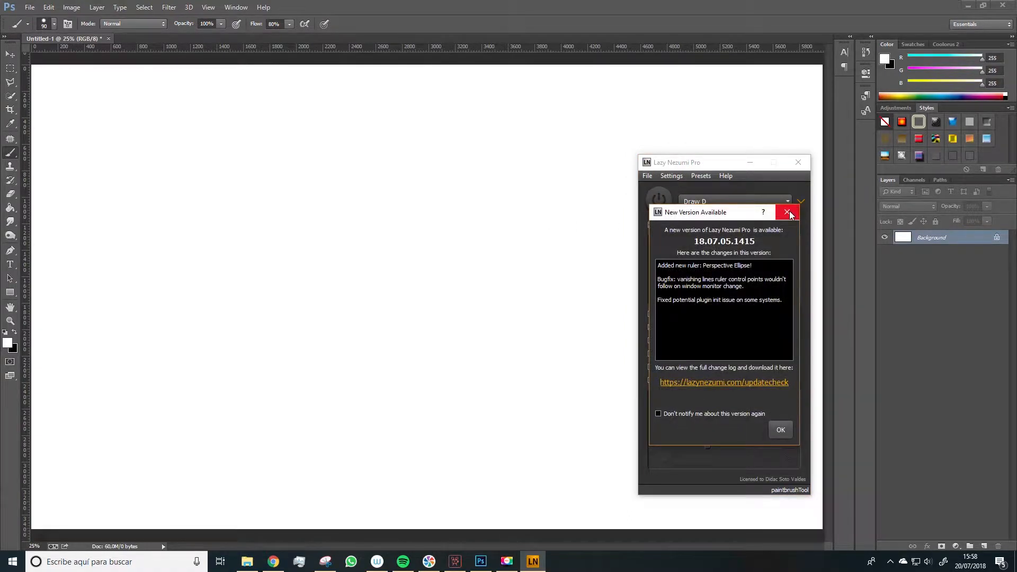
left_click(786, 212)
left_click_drag(713, 163, 711, 84)
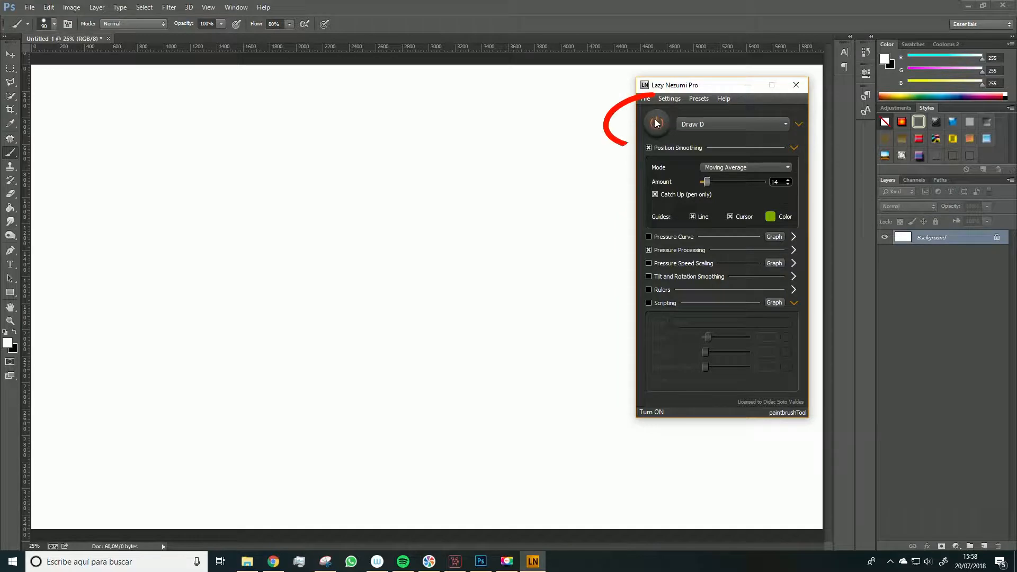
Step: Swap the foreground colour to black and paint a wavy brush stroke in the canvas's upper-left area
key("space")
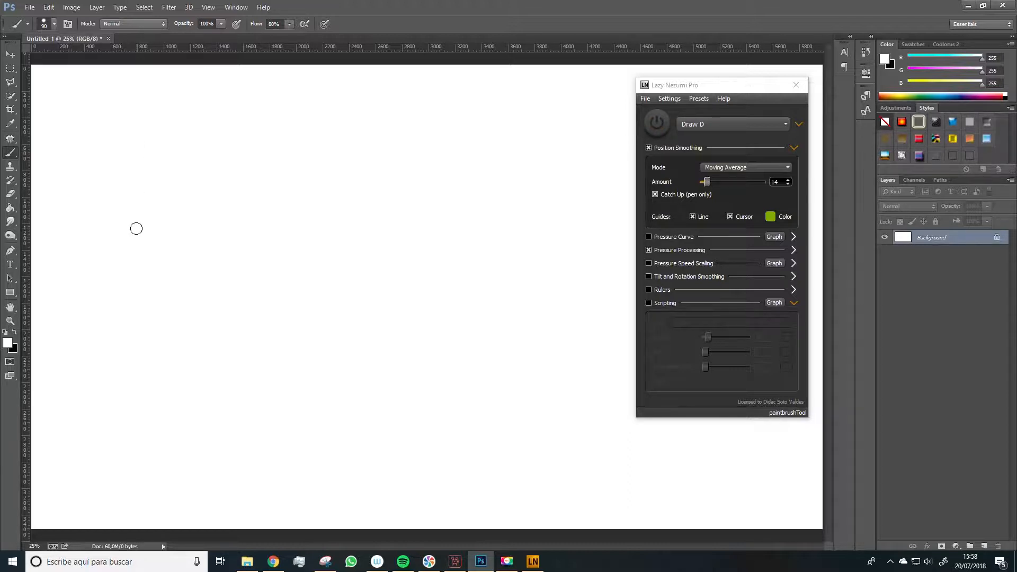
left_click(10, 322)
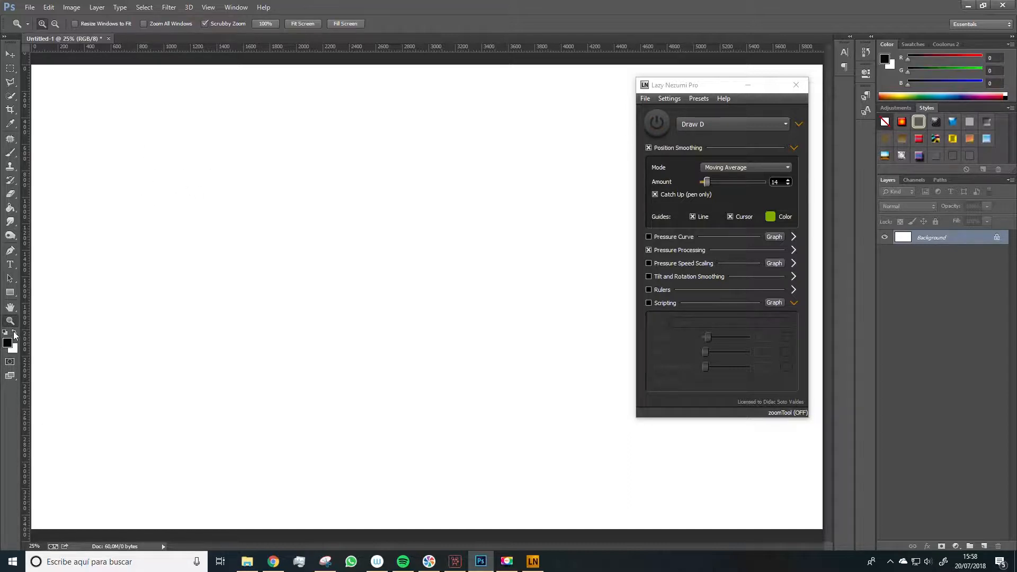
left_click(15, 331)
left_click_drag(81, 309, 100, 275)
left_click(10, 152)
mouse_move(112, 204)
left_mouse_down()
mouse_move(126, 164)
mouse_move(254, 180)
mouse_move(289, 254)
mouse_move(315, 199)
left_mouse_up()
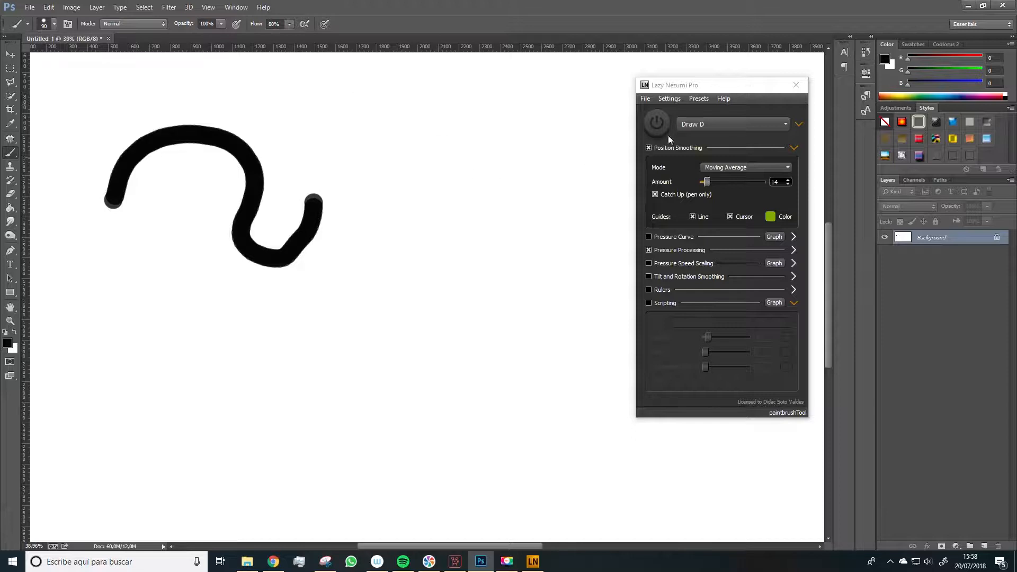
Step: Turn on Lazy Nezumi Pro and load the "constraint - parallel lines" preset
left_click(659, 125)
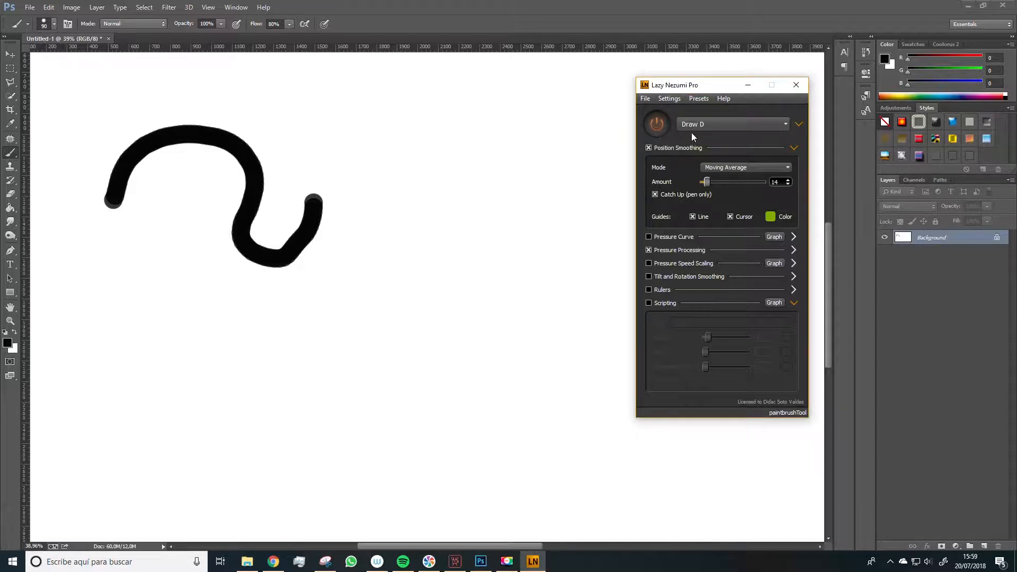
key("space")
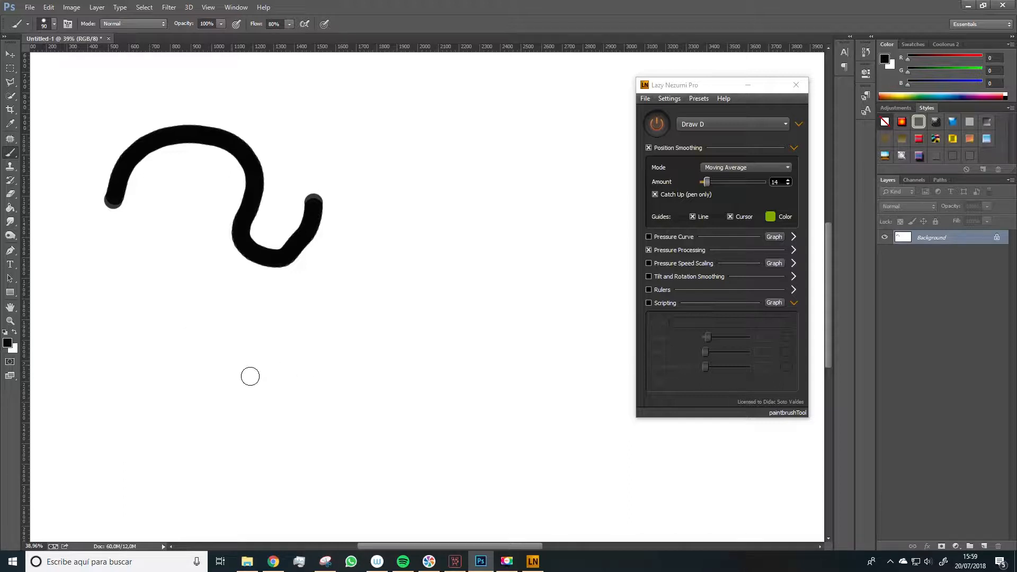
left_click(695, 128)
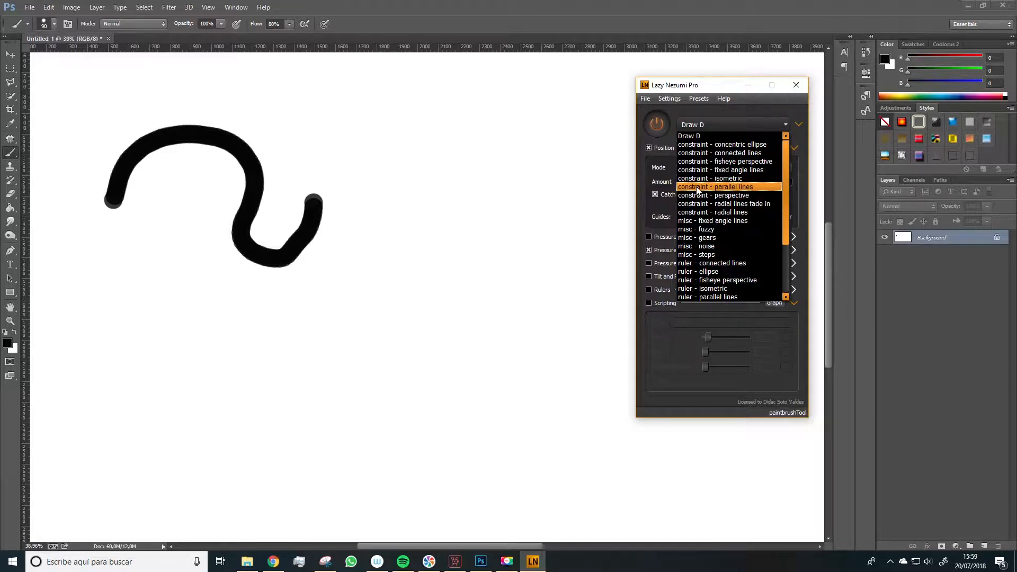
left_click(736, 188)
key("space")
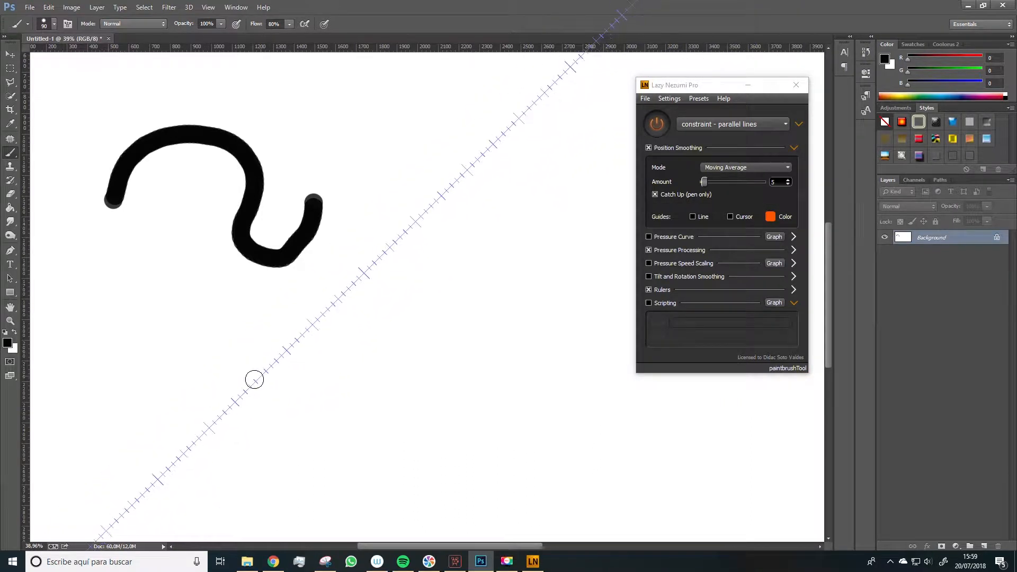
Step: Paint four parallel diagonal brush strokes along the ruler, below the wavy stroke
left_click_drag(229, 404, 347, 300)
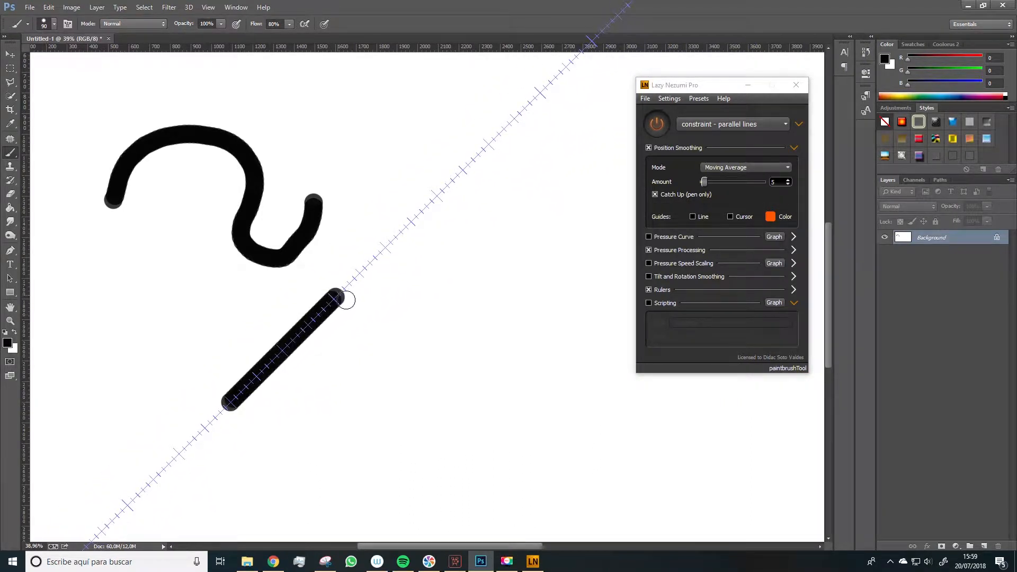
left_click_drag(259, 417, 364, 321)
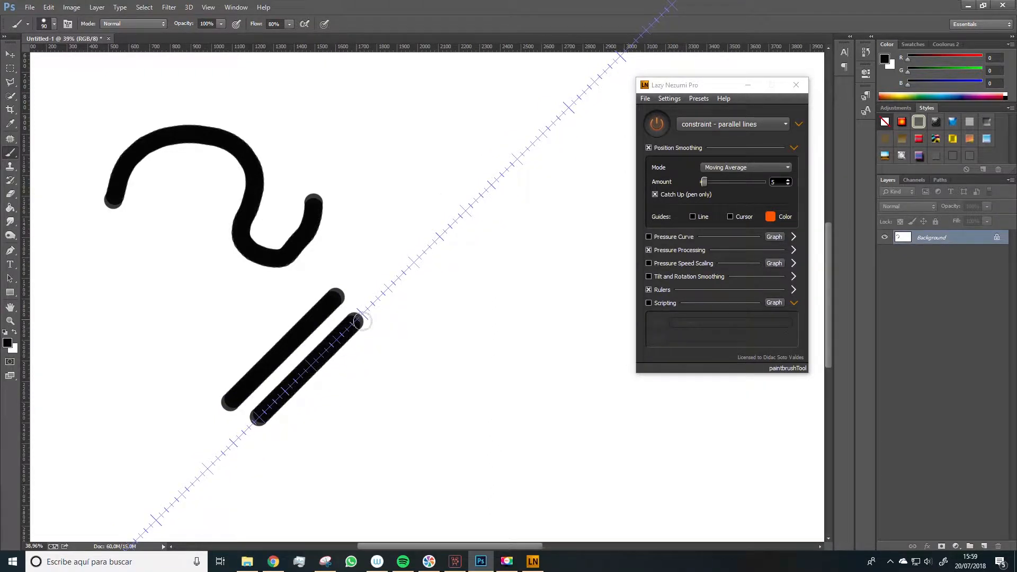
left_click_drag(286, 430, 387, 345)
mouse_move(328, 439)
left_mouse_down()
mouse_move(406, 365)
mouse_move(432, 236)
mouse_move(430, 254)
left_mouse_up()
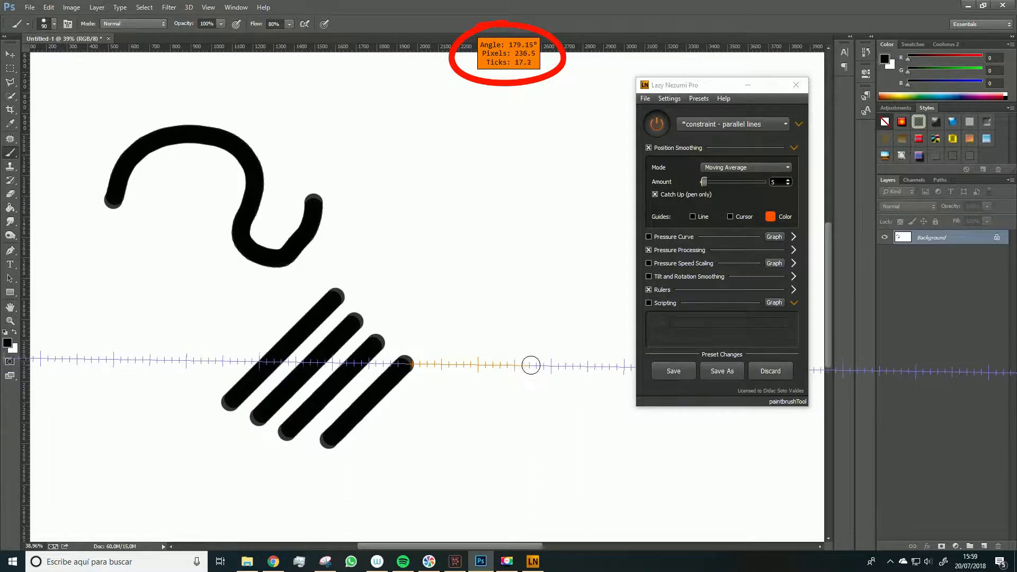
Step: With the parallel-lines ruler turned to horizontal, paint five stacked horizontal strokes beside the diagonal ones
left_click_drag(395, 239, 500, 256)
left_click_drag(396, 269, 511, 281)
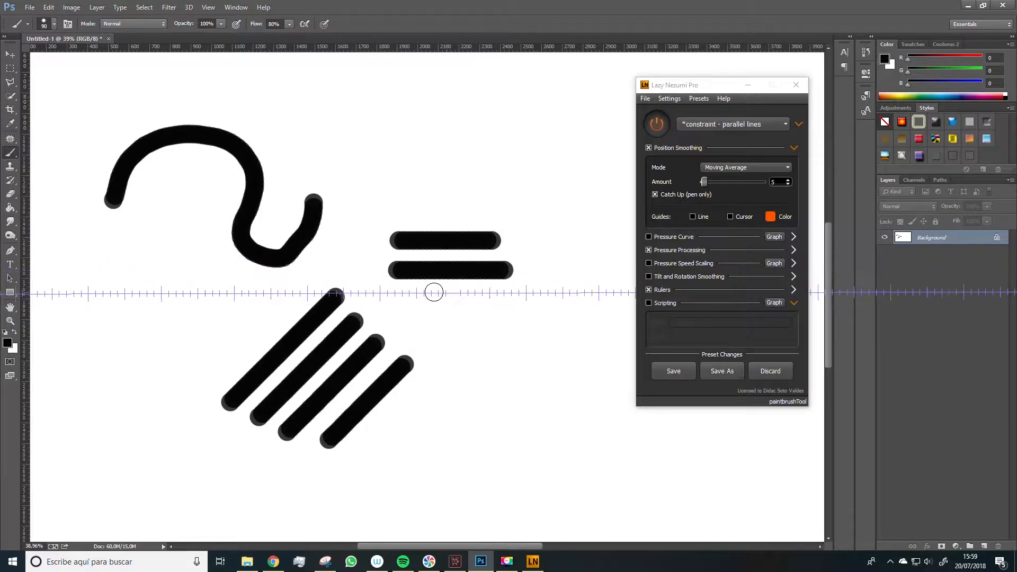
left_click_drag(399, 307, 518, 332)
left_click_drag(447, 336, 526, 336)
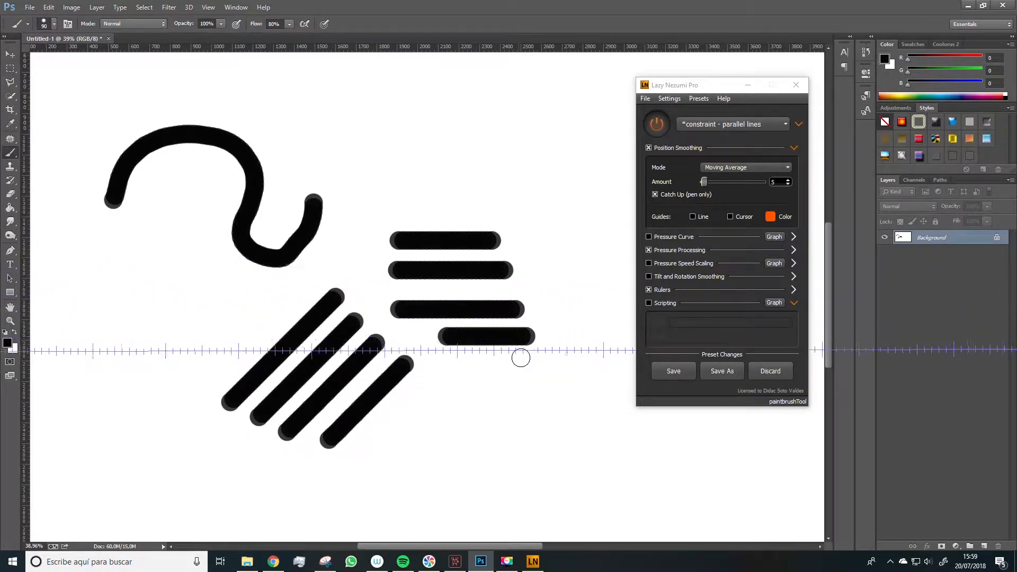
left_click_drag(466, 367, 521, 368)
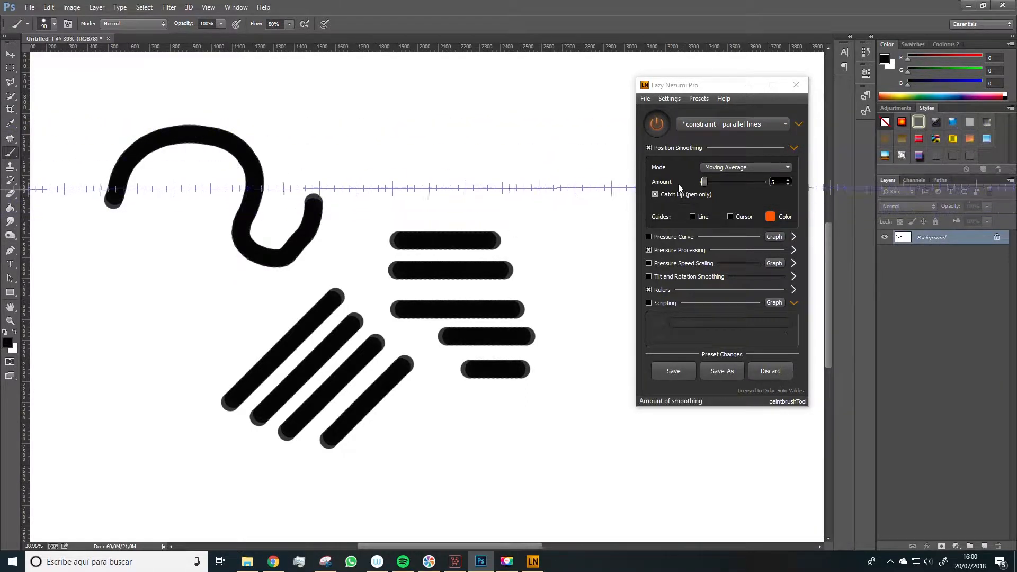
left_click(709, 169)
left_click(710, 184)
key("space")
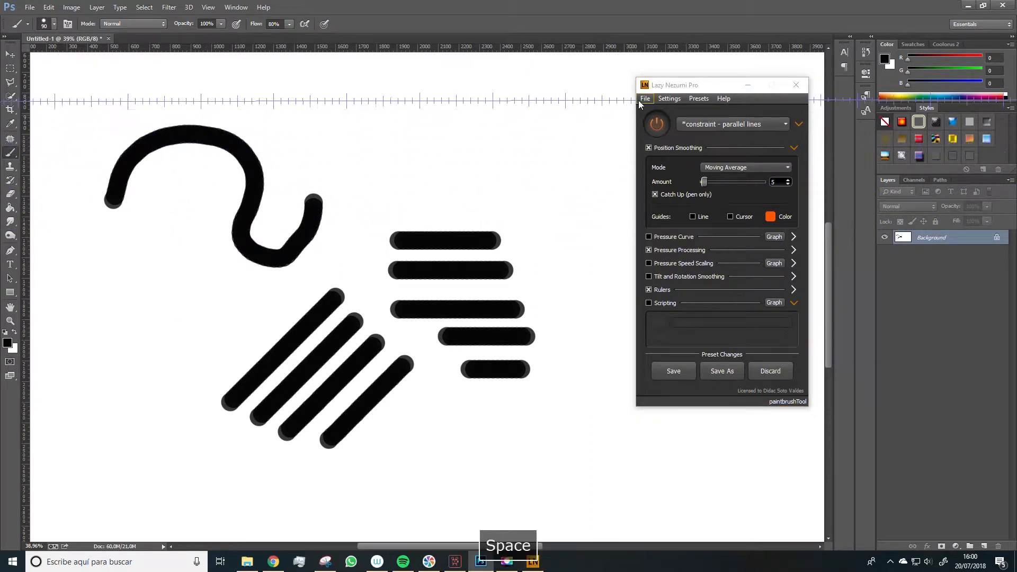
Step: Load the "misc - fuzzy" preset, set its scripting mode to "square spiral2" and paint a small test mark above the horizontal strokes
left_click(705, 124)
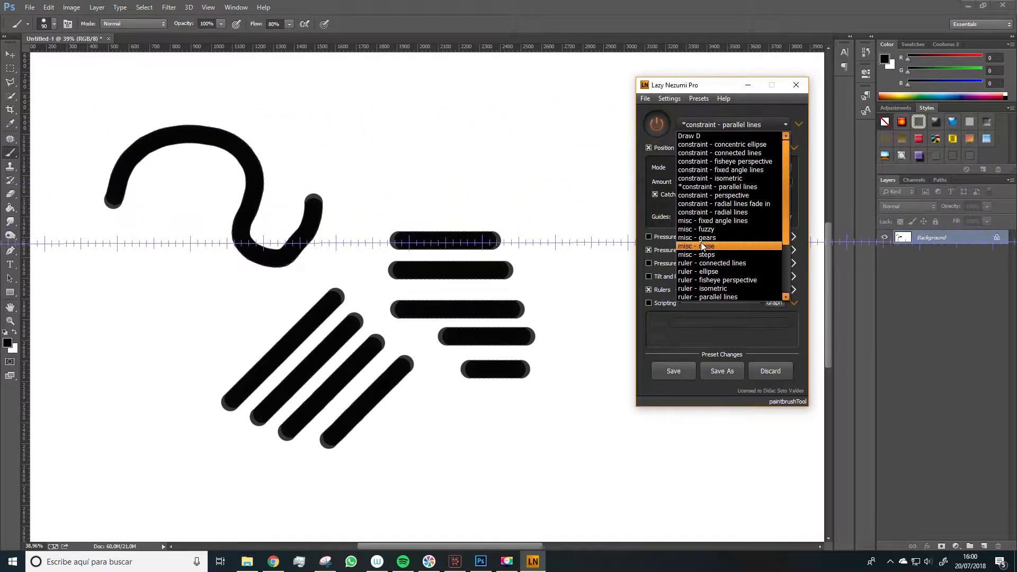
left_click(695, 229)
key("space")
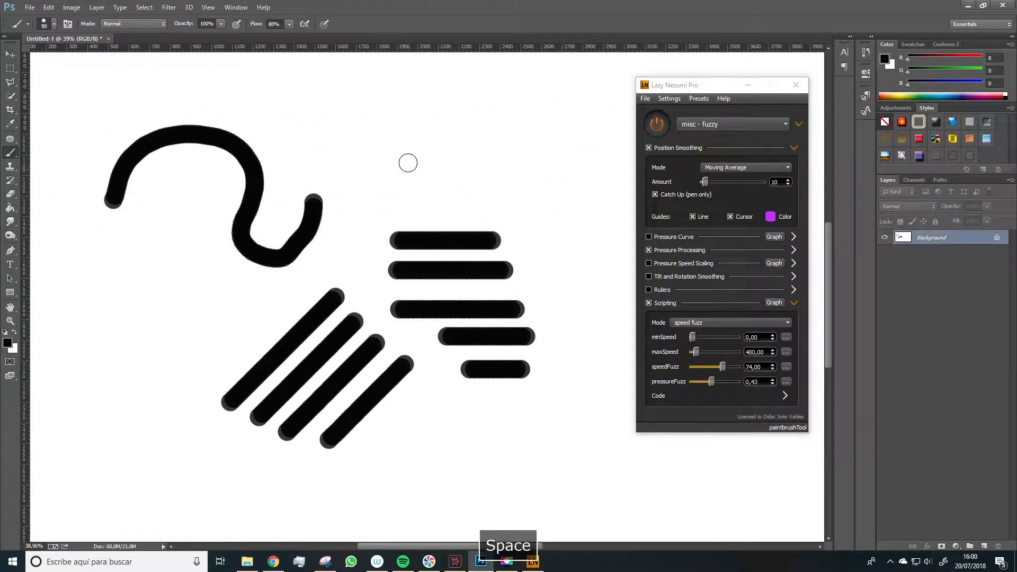
left_click(683, 324)
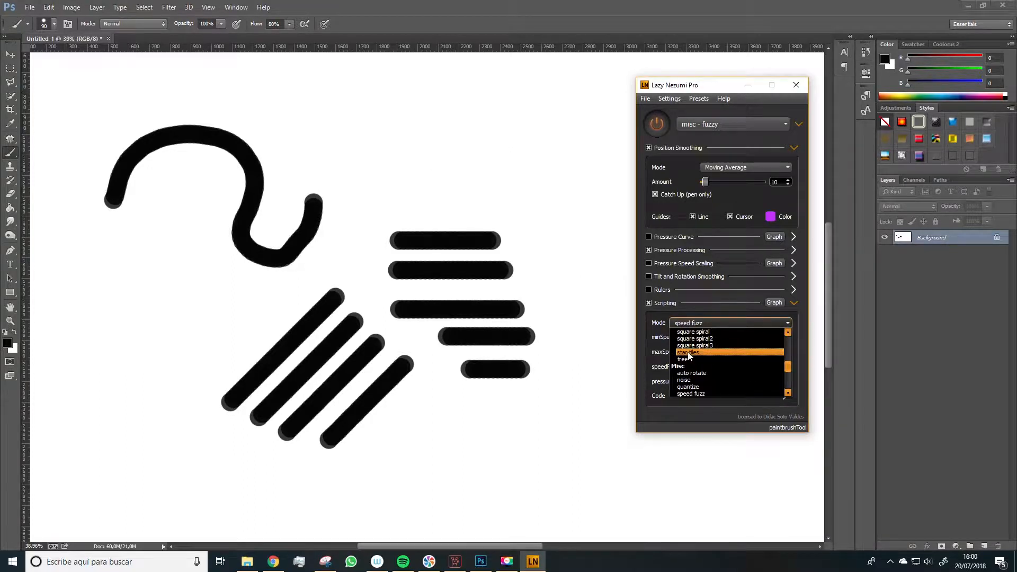
left_click(694, 339)
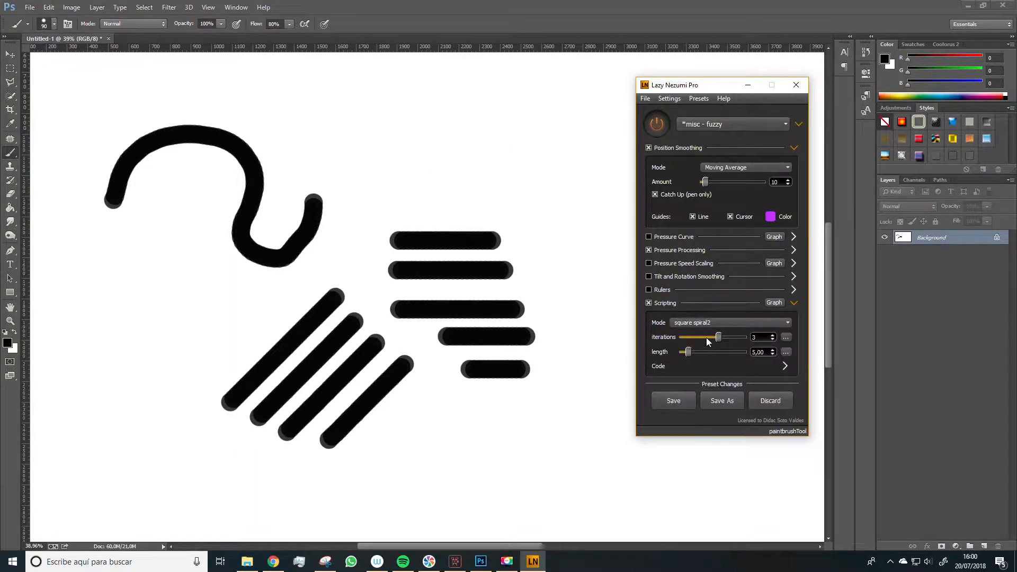
key("space")
mouse_move(397, 125)
left_mouse_down()
mouse_move(415, 120)
mouse_move(516, 175)
mouse_move(99, 52)
mouse_move(218, 156)
left_mouse_up()
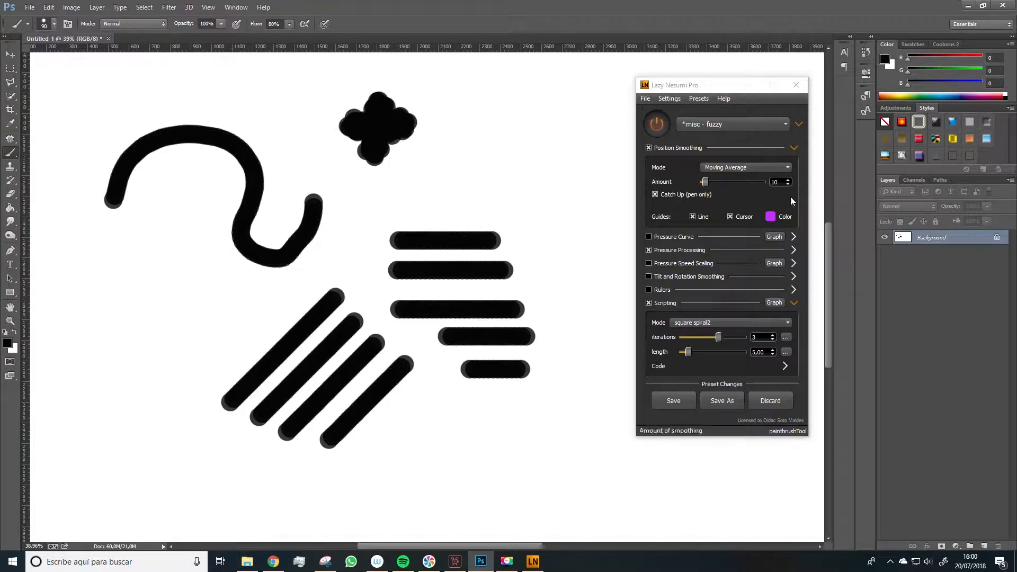
Step: Set the scripting mode to "isometric circle sawtooth" and paint two test strokes to the right of the horizontal lines
left_click(705, 322)
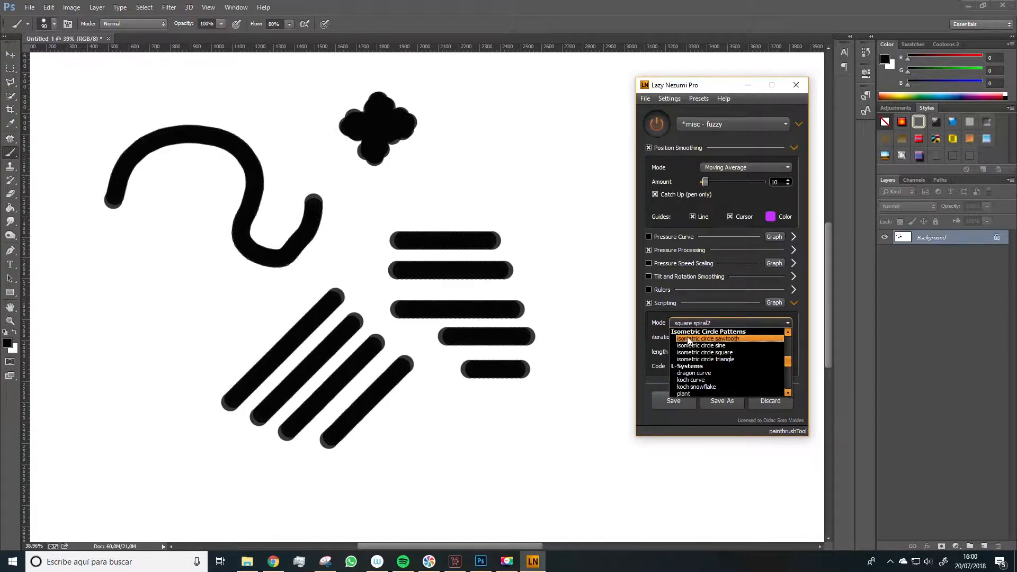
left_click(689, 341)
mouse_move(553, 184)
left_mouse_down()
mouse_move(596, 297)
mouse_move(593, 324)
left_mouse_up()
left_click_drag(568, 245, 578, 432)
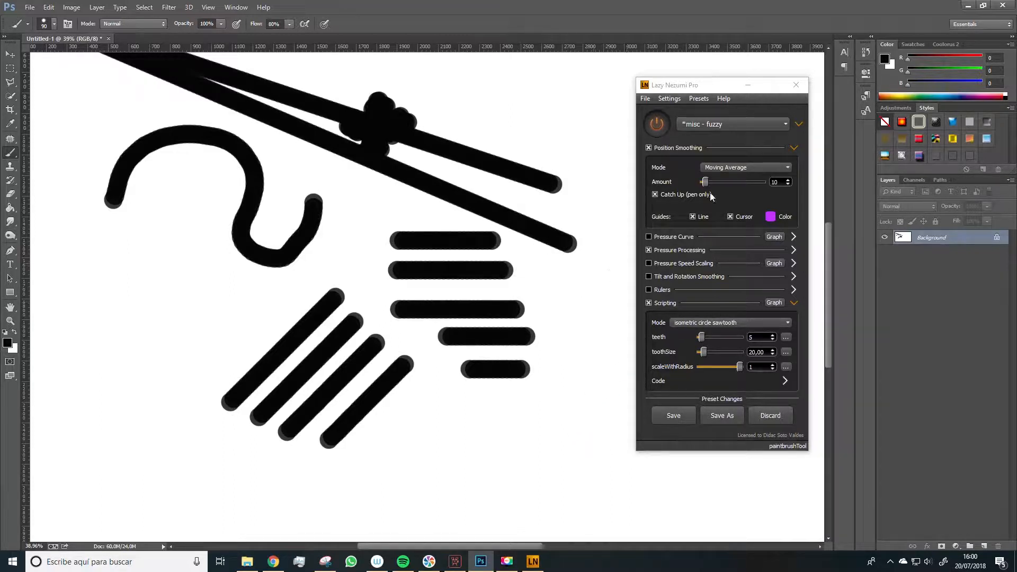
Step: Load the "ruler - isometric" preset and paint an angular shape of three connected segments below the horizontal strokes
left_click(711, 125)
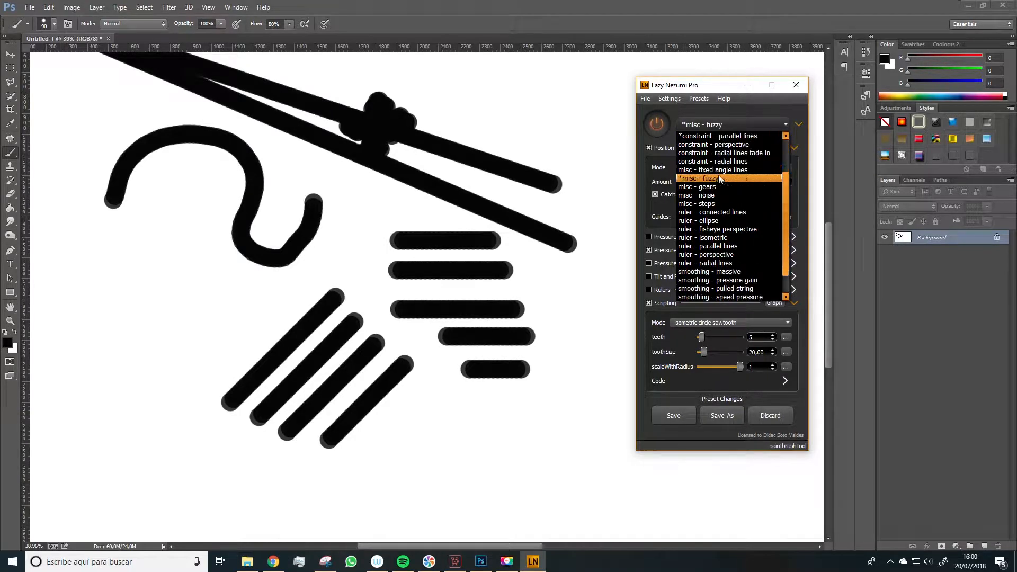
left_click(694, 238)
key("space")
mouse_move(427, 447)
left_mouse_down()
mouse_move(519, 409)
mouse_move(569, 480)
mouse_move(494, 508)
left_mouse_up()
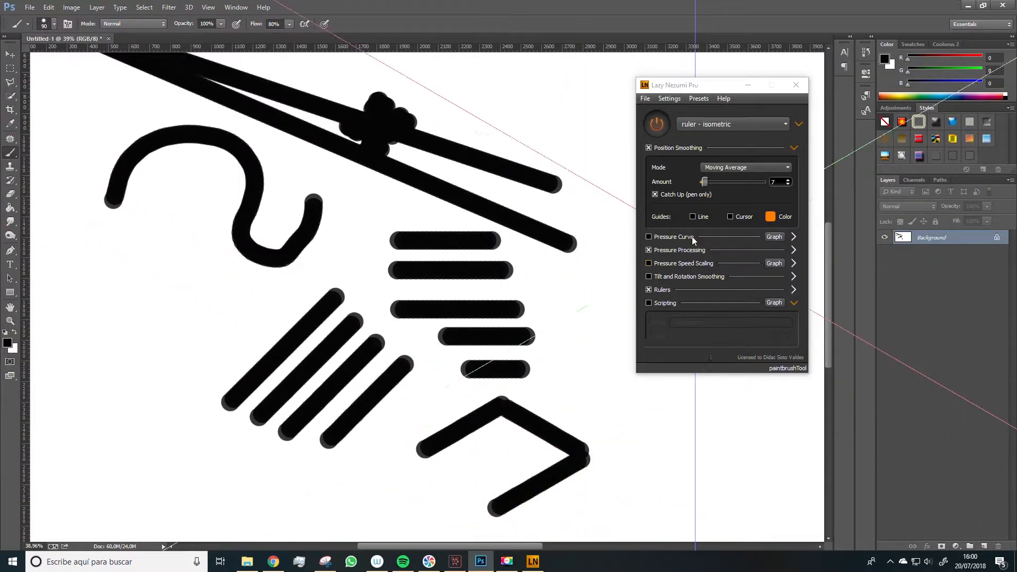
Step: Load the "smoothing - massive" preset and paint a long looping curve across the canvas, ending in a spiral
left_click(707, 125)
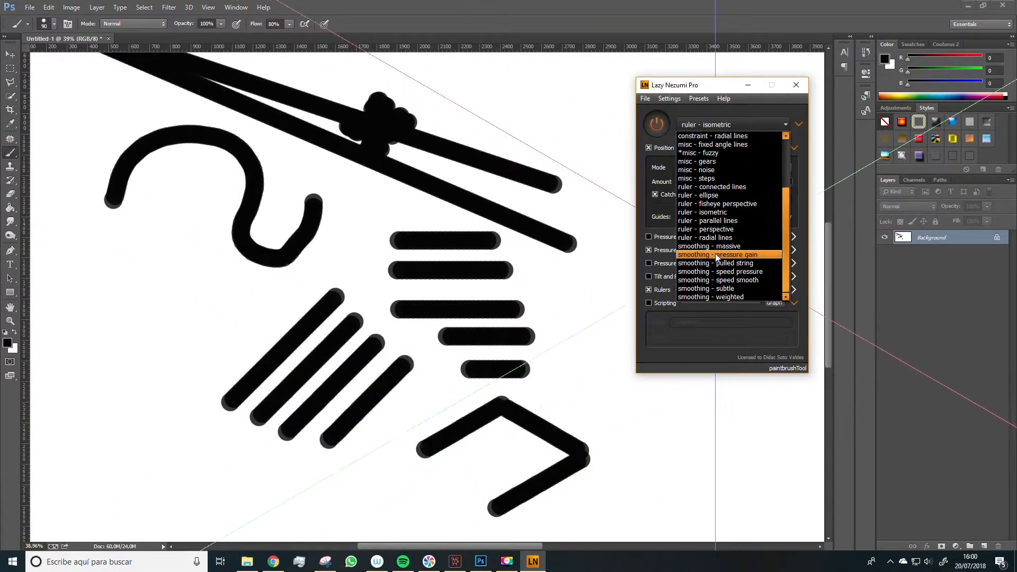
left_click(710, 246)
key("space")
mouse_move(96, 348)
left_mouse_down()
mouse_move(178, 278)
mouse_move(259, 387)
mouse_move(68, 447)
mouse_move(225, 529)
mouse_move(458, 367)
mouse_move(522, 527)
mouse_move(493, 288)
mouse_move(642, 509)
mouse_move(644, 422)
mouse_move(723, 444)
left_mouse_up()
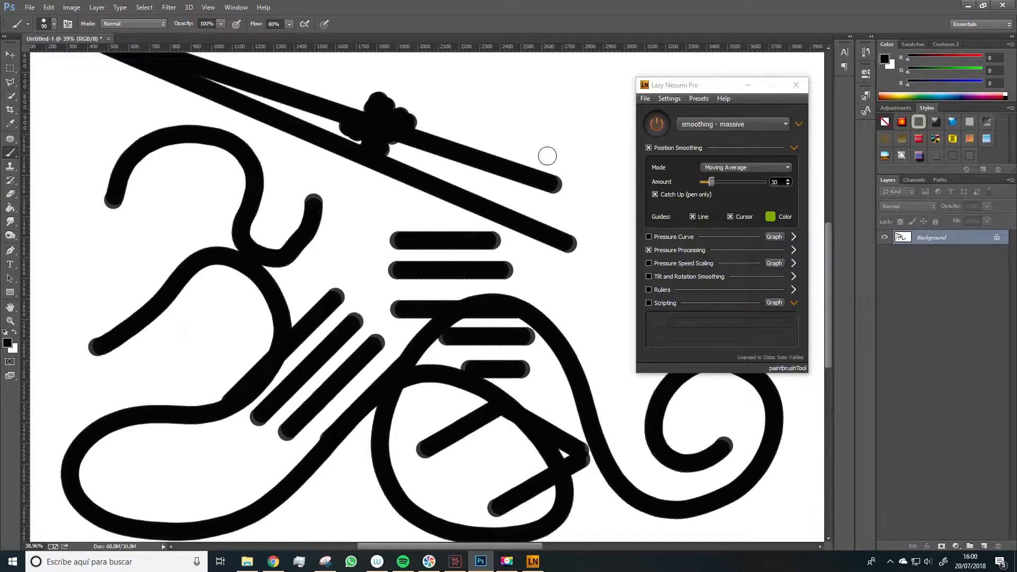
key("z")
left_click(537, 250, "alt")
left_click(538, 250, "alt")
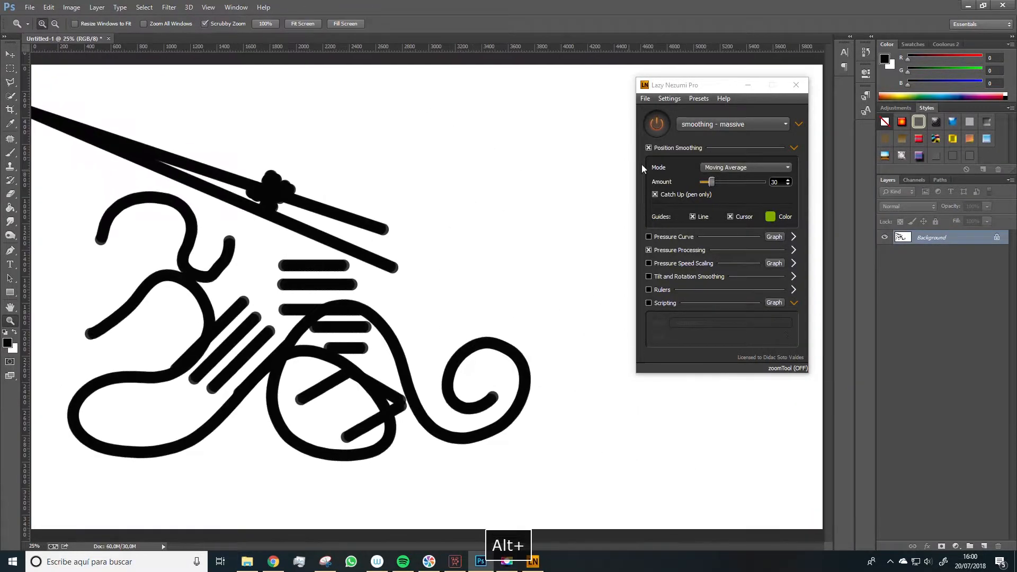
left_click(724, 130)
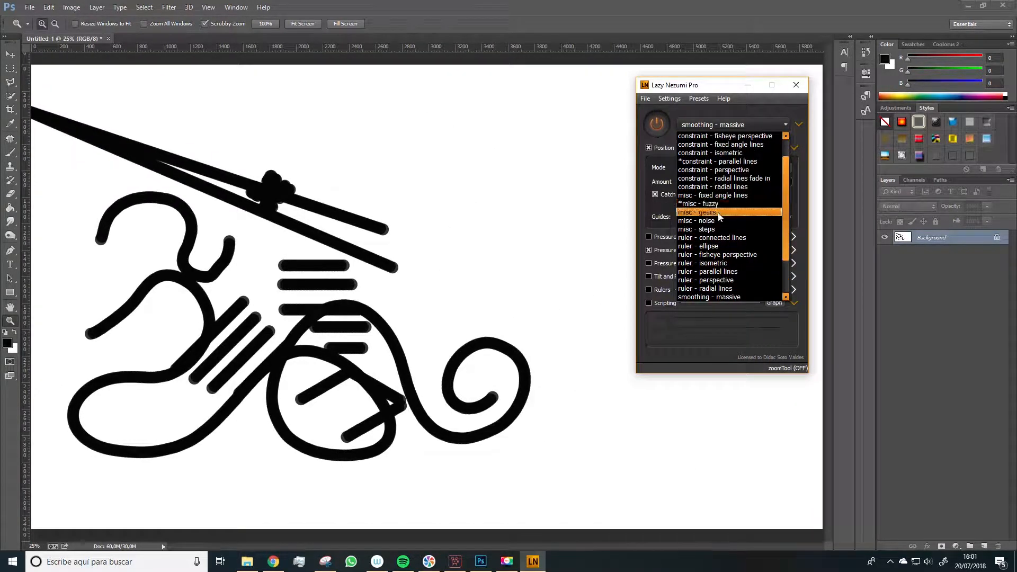
left_click(762, 163)
Step: Launch Lazy Nezumi Pro over the fantasy map document and move its window clear of the layer list
key("space")
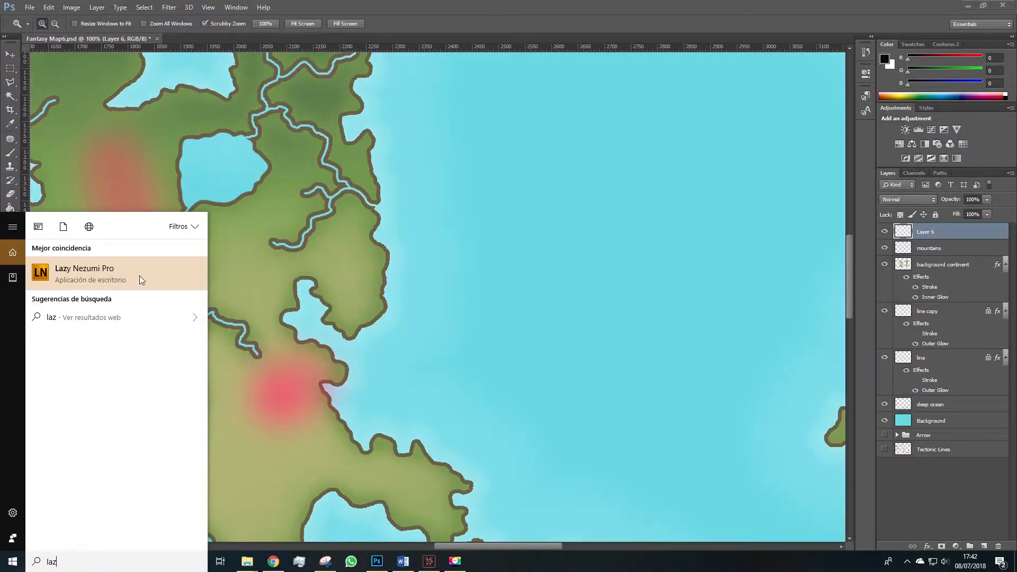
left_click(139, 276)
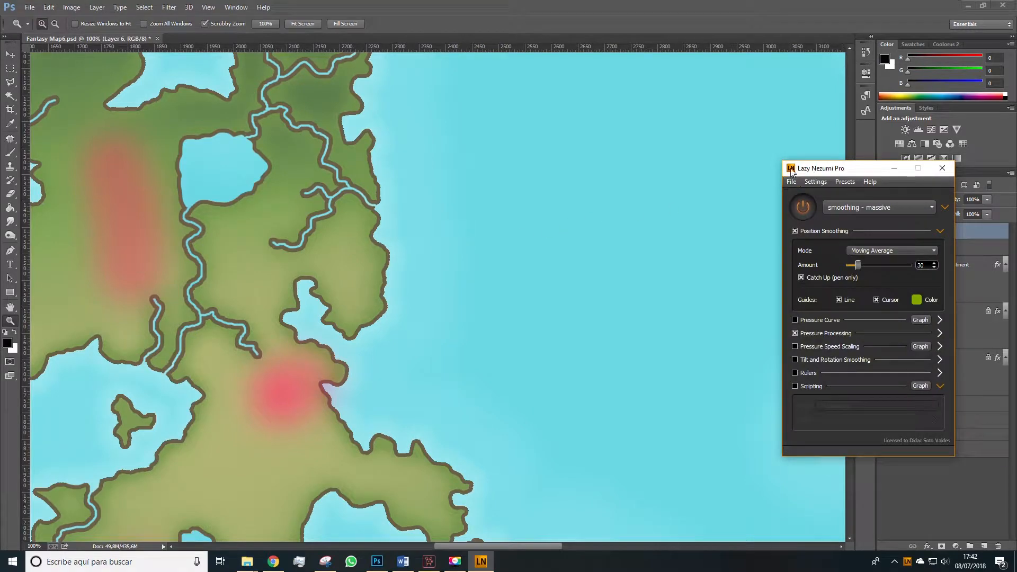
key("space")
left_click(788, 190)
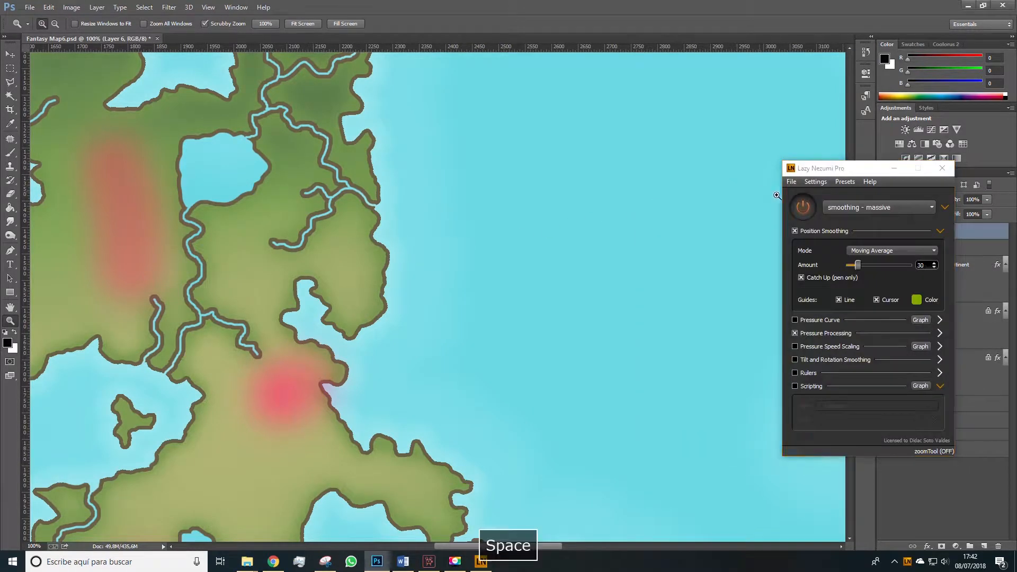
left_click_drag(814, 171, 693, 154)
left_click(683, 191)
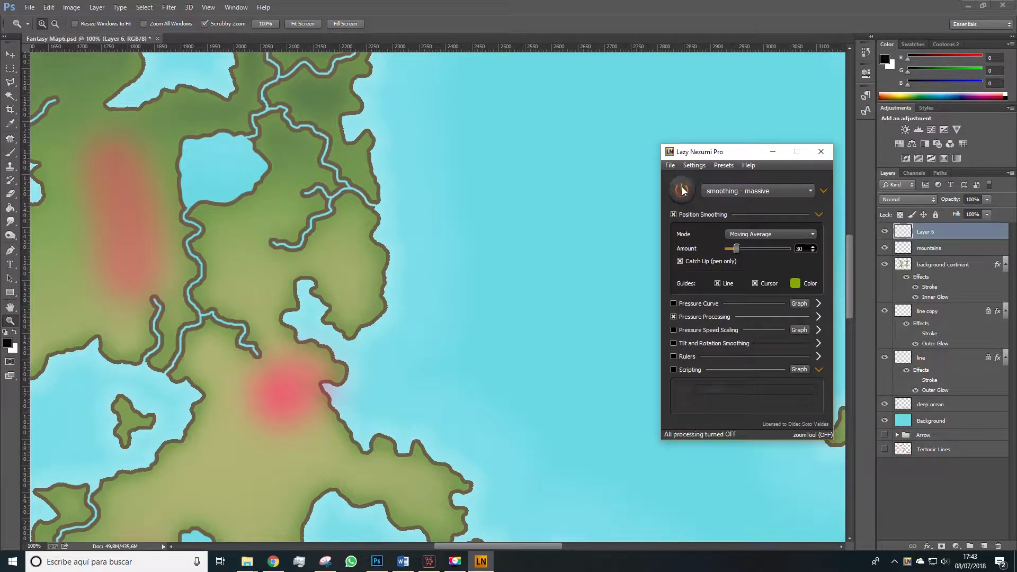
Step: Load the "constraint - parallel lines" preset in Lazy Nezumi Pro
left_click(716, 192)
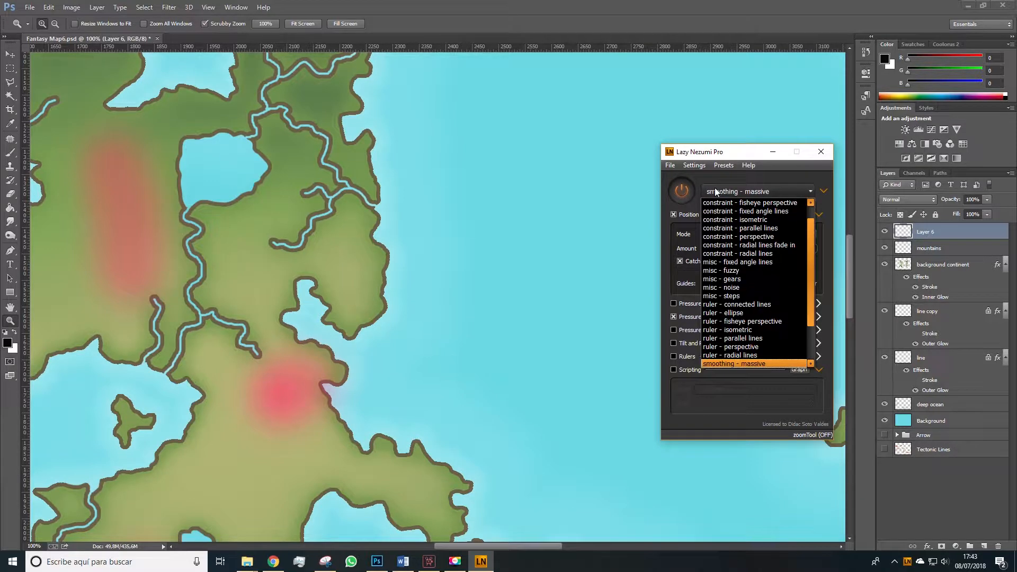
scroll(719, 211, "up", 1)
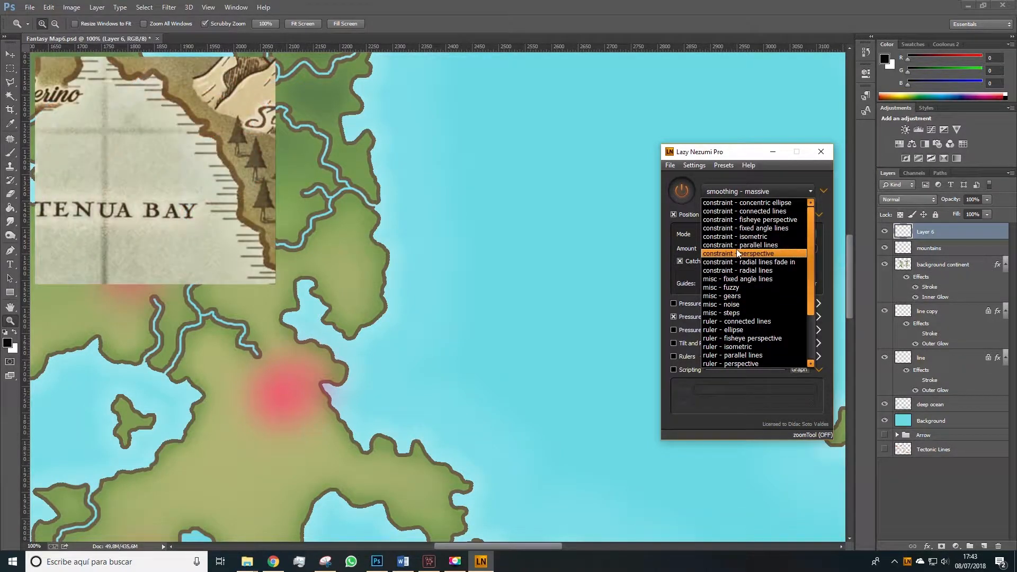
left_click(764, 246)
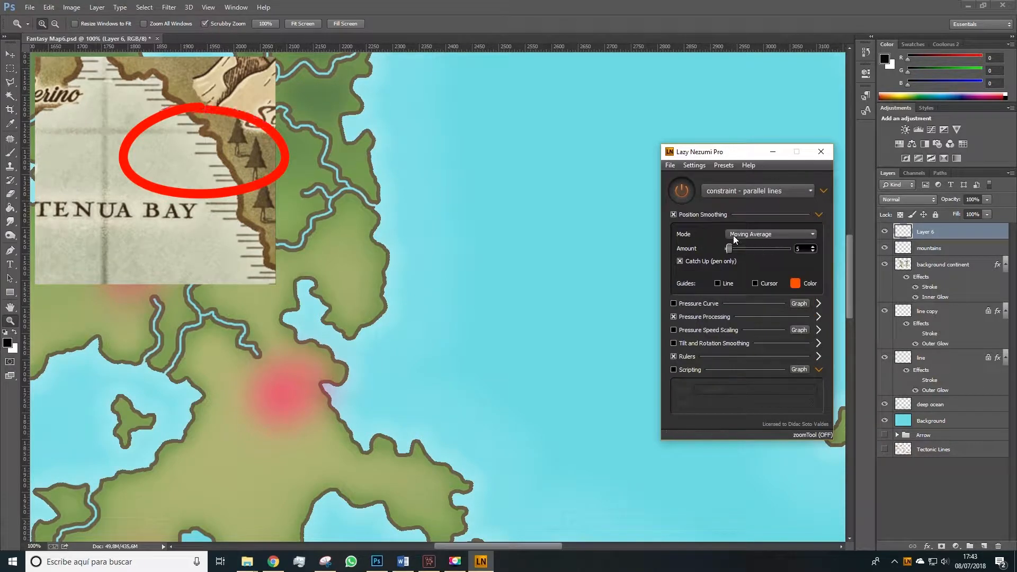
Step: Try out the parallel lines ruler with several diagonal brush strokes in the sea off the east coast, and undo them
key("space")
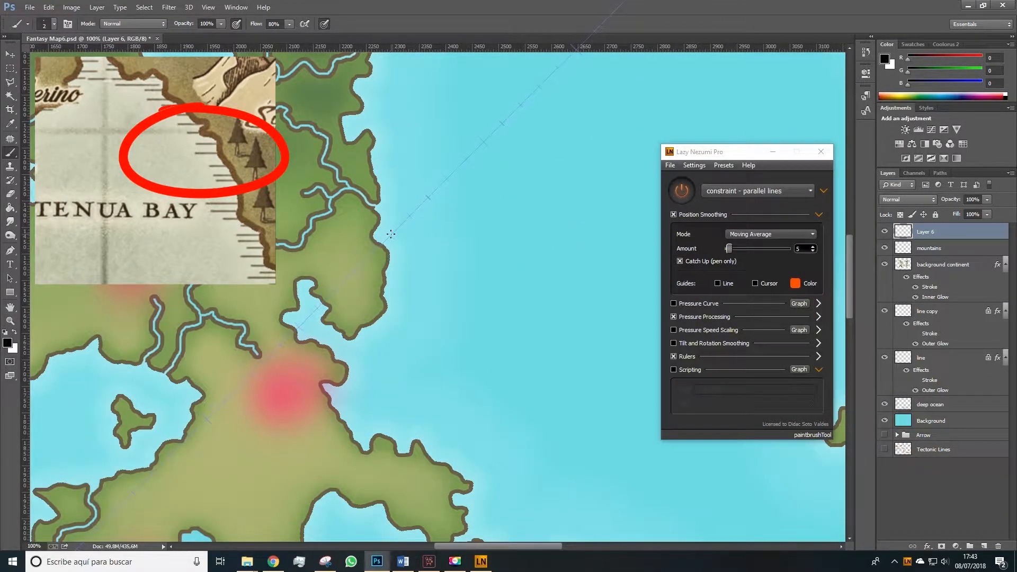
left_click_drag(416, 213, 416, 204)
mouse_move(391, 246)
left_mouse_down()
mouse_move(435, 196)
mouse_move(434, 211)
mouse_move(451, 199)
left_mouse_up()
left_click_drag(439, 234, 514, 159)
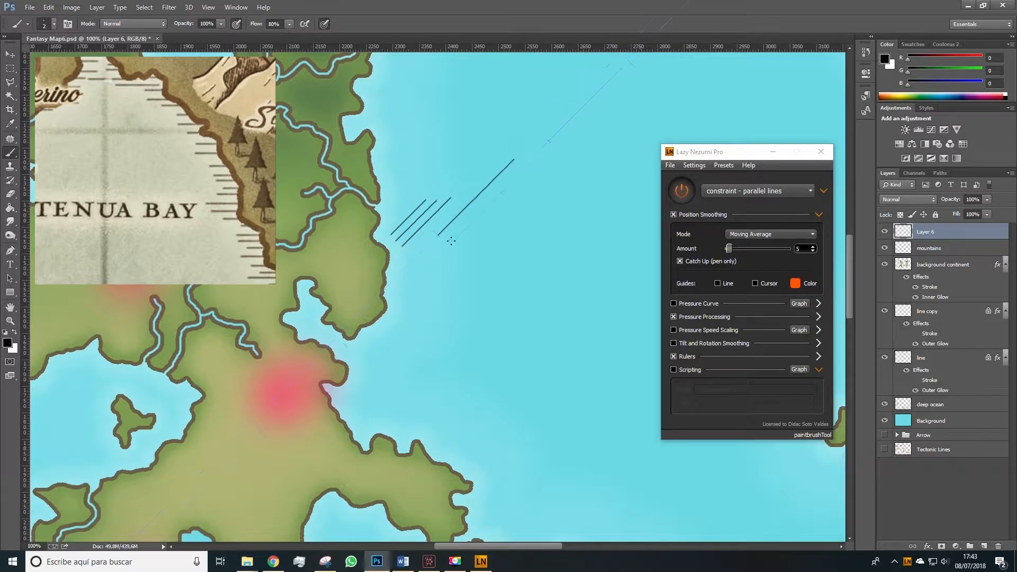
left_click_drag(408, 289, 510, 186)
key("ctrl+z")
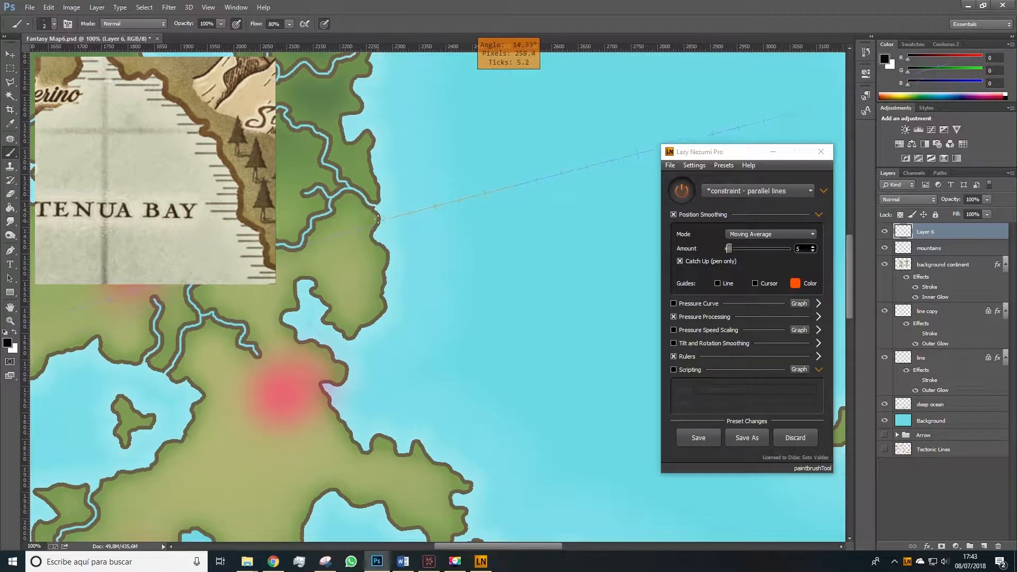
Step: Rotate the ruler to horizontal, paint short hatch lines down the east coast on Layer 6, and move that layer below "background continent"
left_click_drag(377, 211, 366, 186)
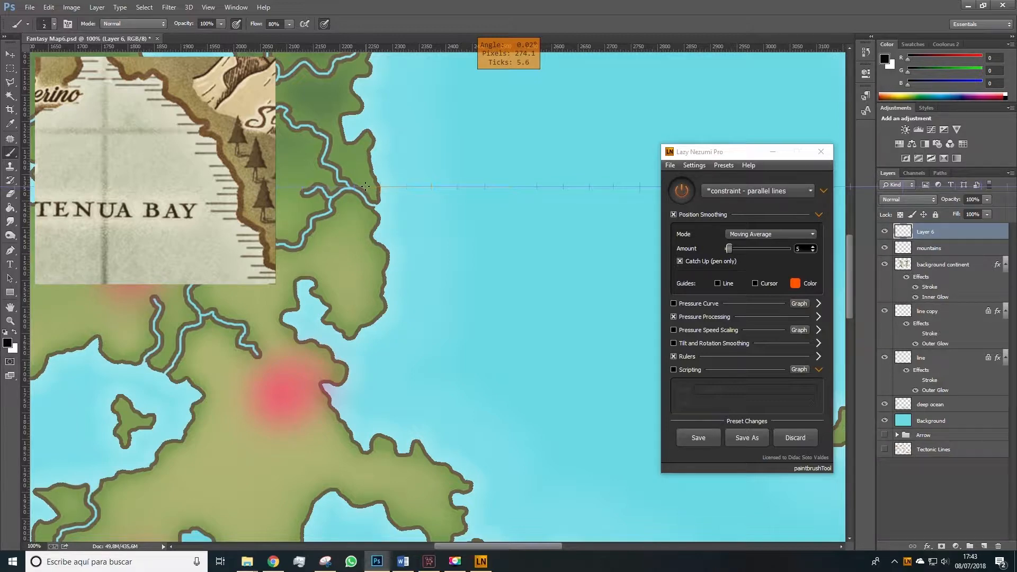
left_click_drag(366, 186, 401, 187)
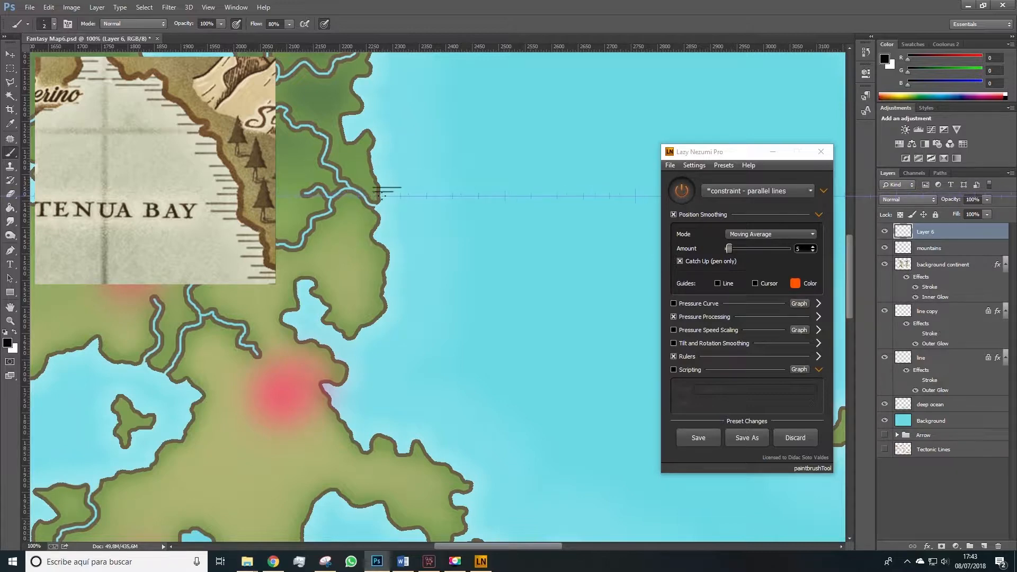
left_click_drag(392, 197, 375, 199)
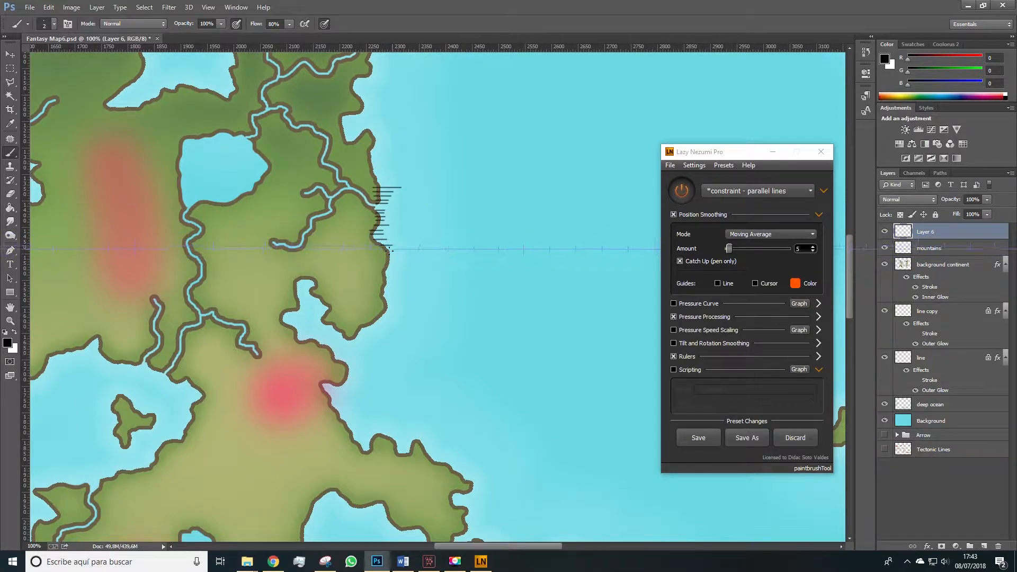
mouse_move(394, 252)
left_mouse_down()
mouse_move(398, 274)
mouse_move(384, 275)
mouse_move(404, 277)
mouse_move(390, 298)
left_mouse_up()
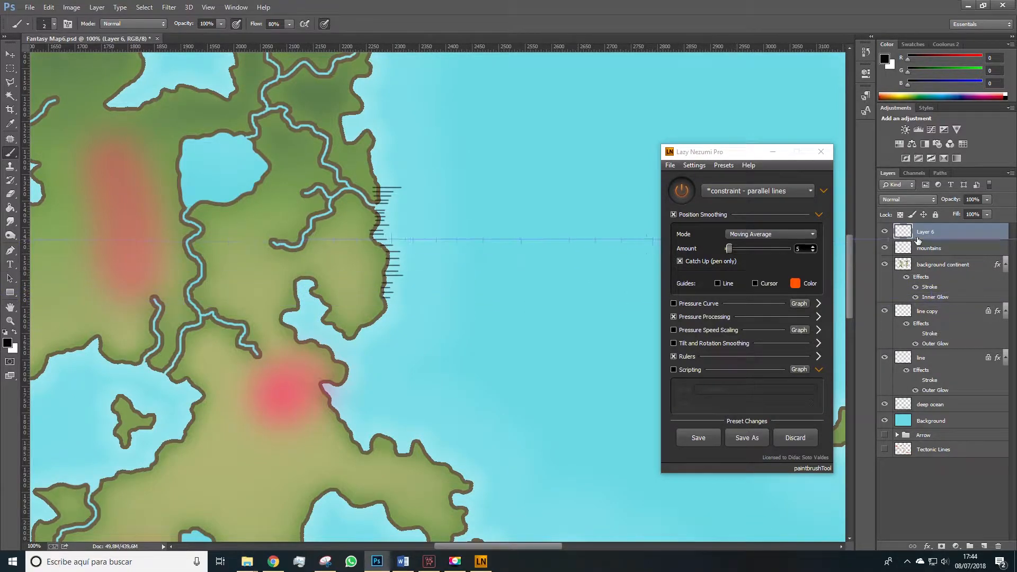
left_click_drag(924, 231, 935, 303)
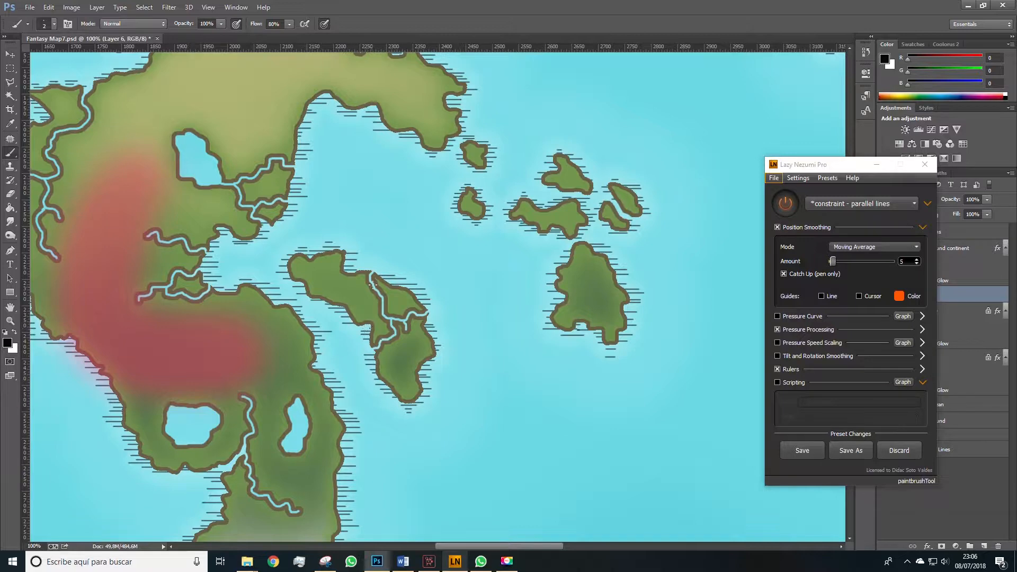
Step: Turn off Lazy Nezumi Pro's processing and minimize its window with the whole map in view
key("alt+space")
left_click(450, 407, "alt")
left_click(450, 407, "alt")
left_click(450, 407, "alt")
left_click(451, 407, "alt")
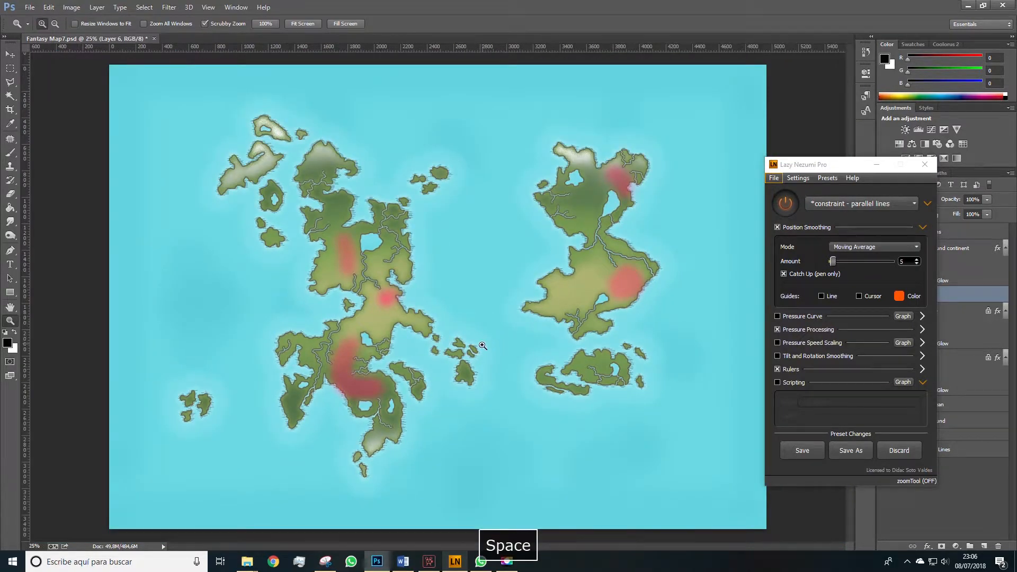
key("b")
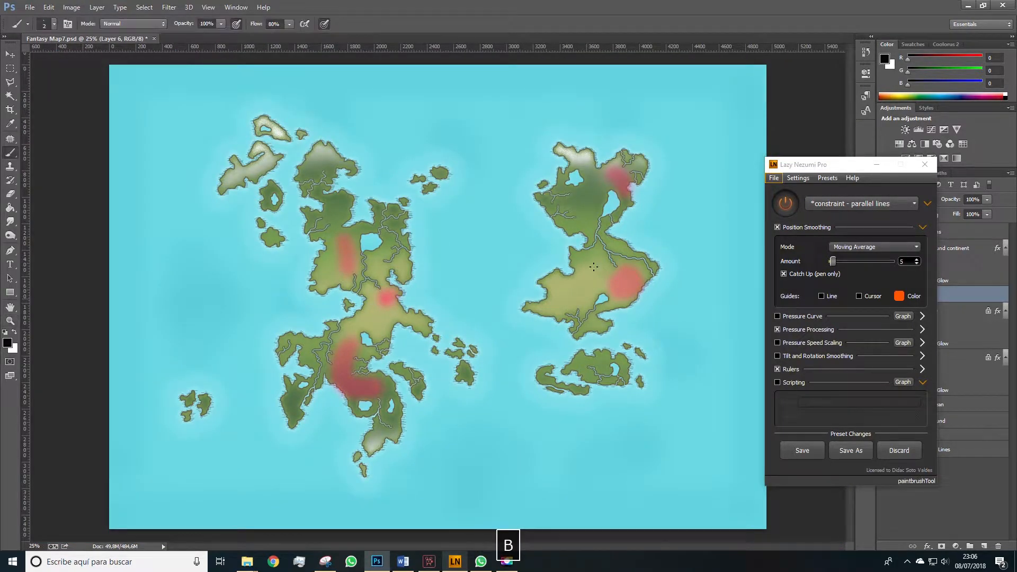
left_click(790, 208)
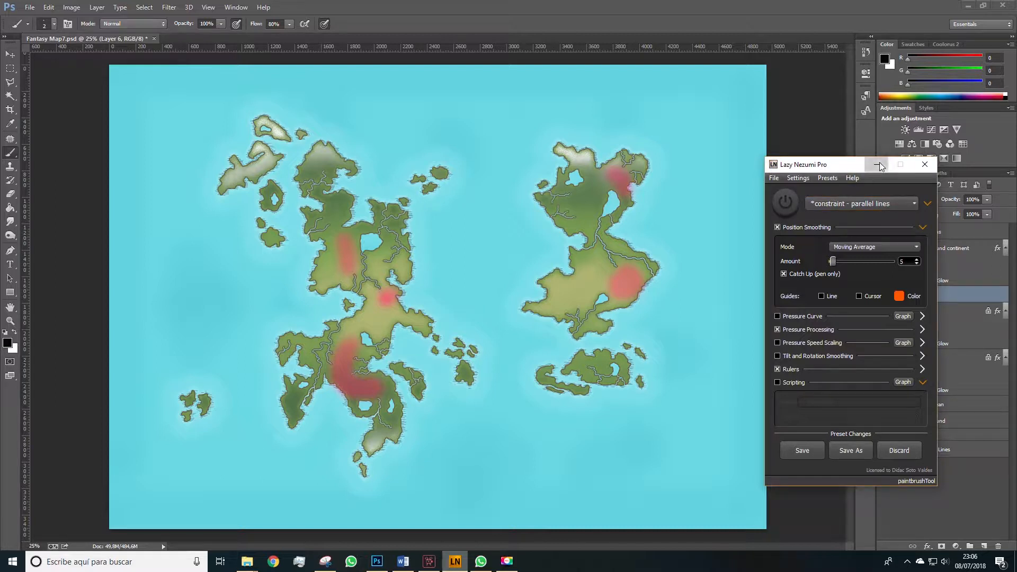
left_click(879, 163)
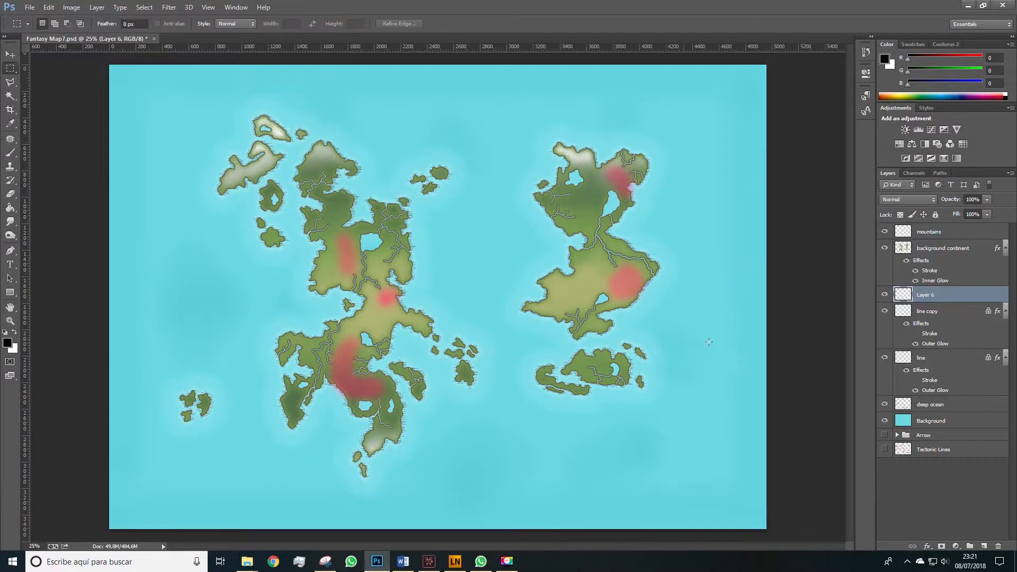
Step: Rename the coastal hatching layer, Layer 6, to "lines"
double_click(924, 295)
type("lie")
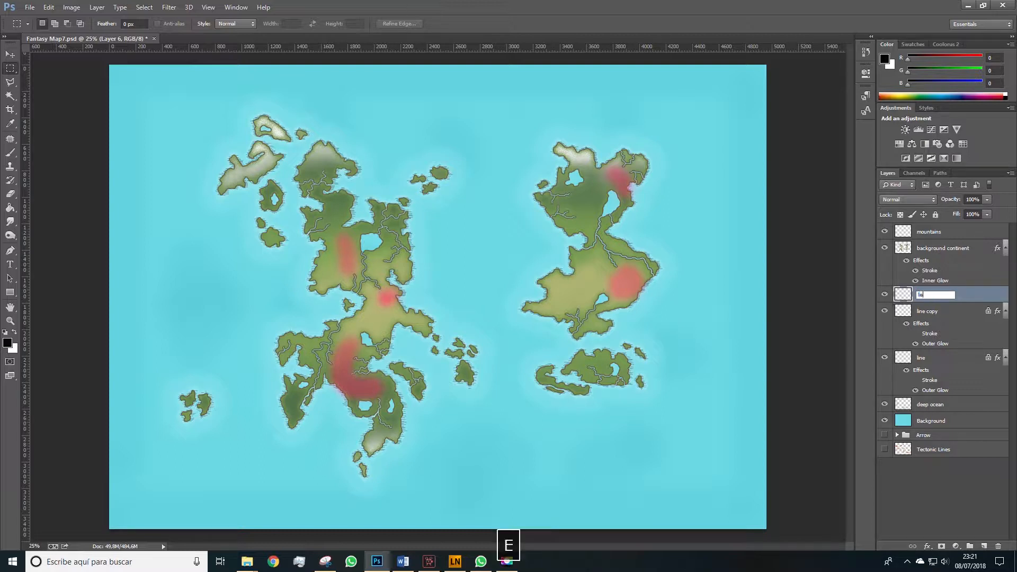
key("BackSpace")
type("nes")
key("Return")
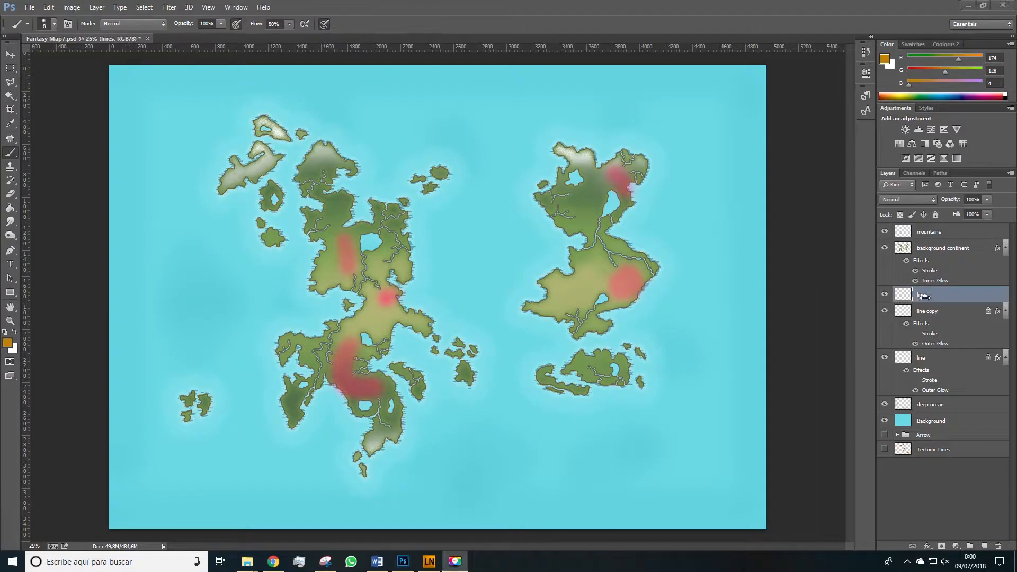
Step: Lower the opacity of the "lines" layer to 75%
key("space")
left_click(987, 199)
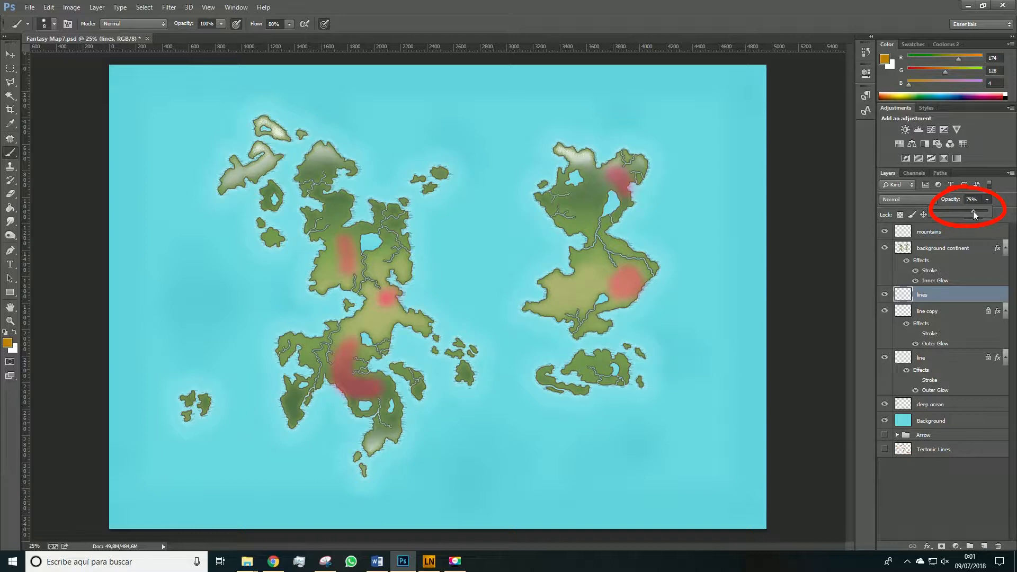
left_click(930, 476)
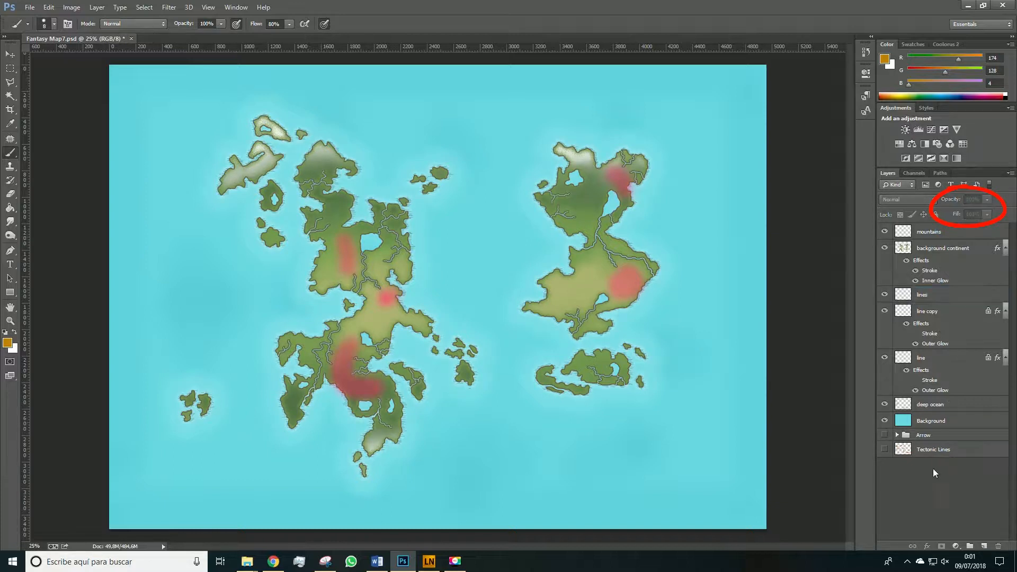
Step: Lower the opacity of the "mountains" layer to about 41%, and deselect all layers
left_click(950, 237)
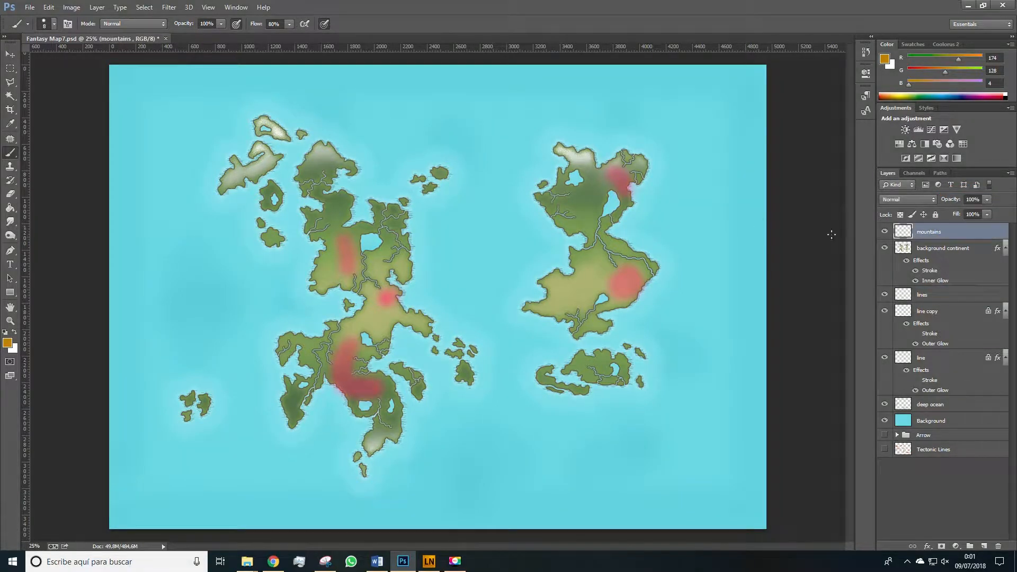
left_click(988, 201)
left_click_drag(958, 212, 952, 211)
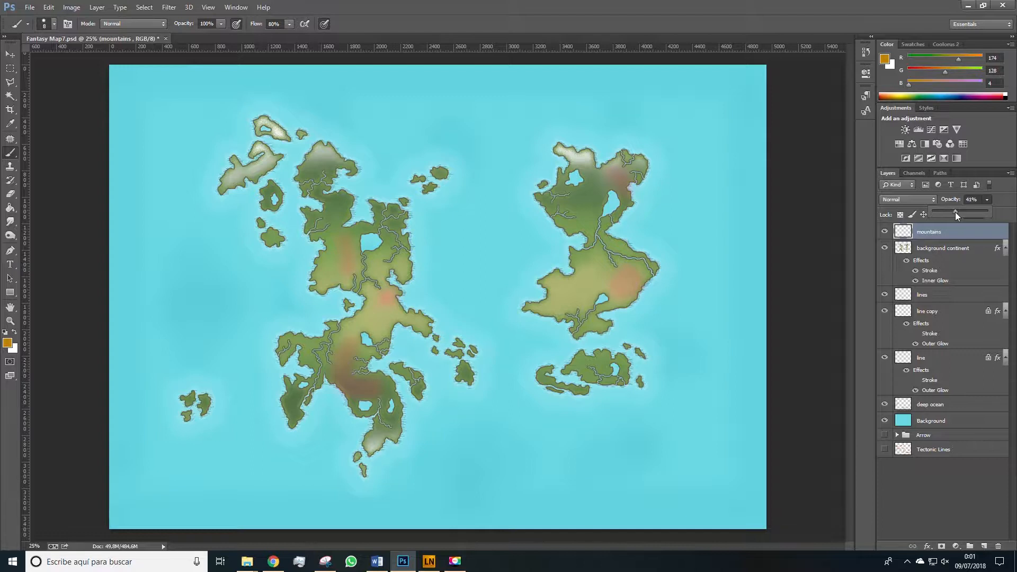
left_click(964, 513)
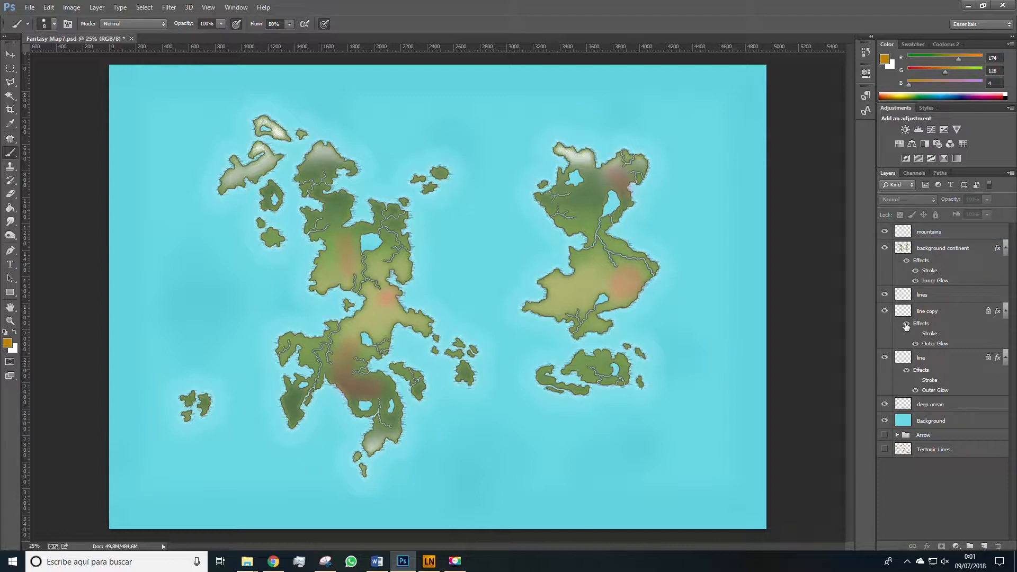
Step: Start a new 1918 x 1080 pixel document and set its resolution to 300 pixels/inch
left_click(33, 7)
left_click(34, 18)
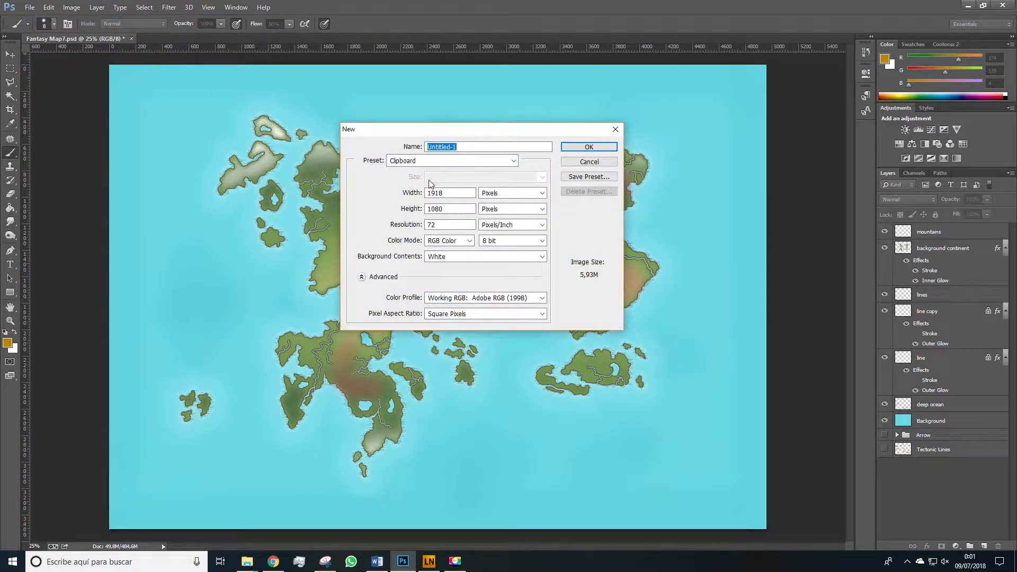
left_click(450, 223)
type("300")
scroll(416, 231, "up", 2)
key("BackSpace")
type("300")
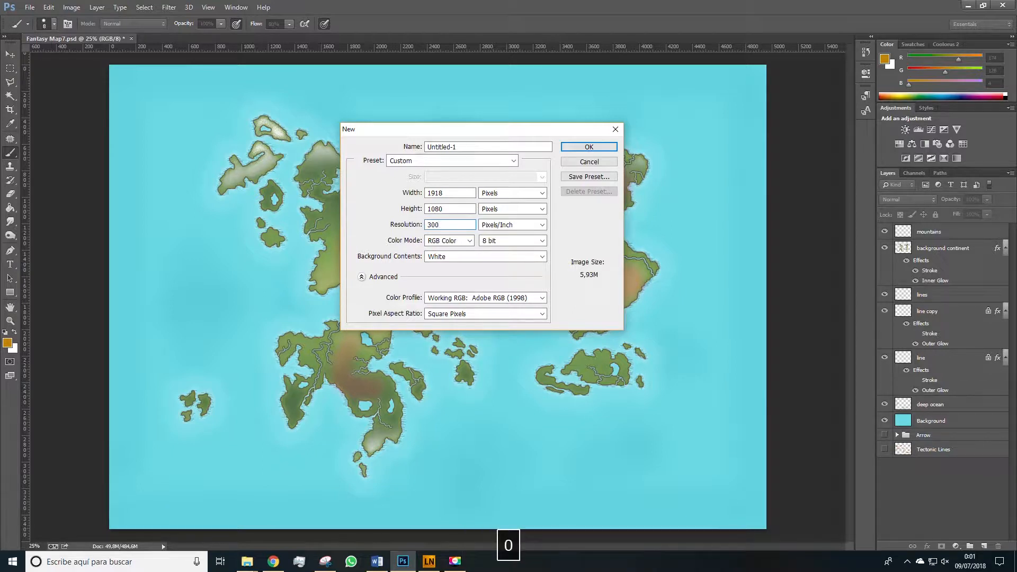
key("BackSpace")
key("BackSpace")
key("BackSpace")
type("72")
key("BackSpace")
key("BackSpace")
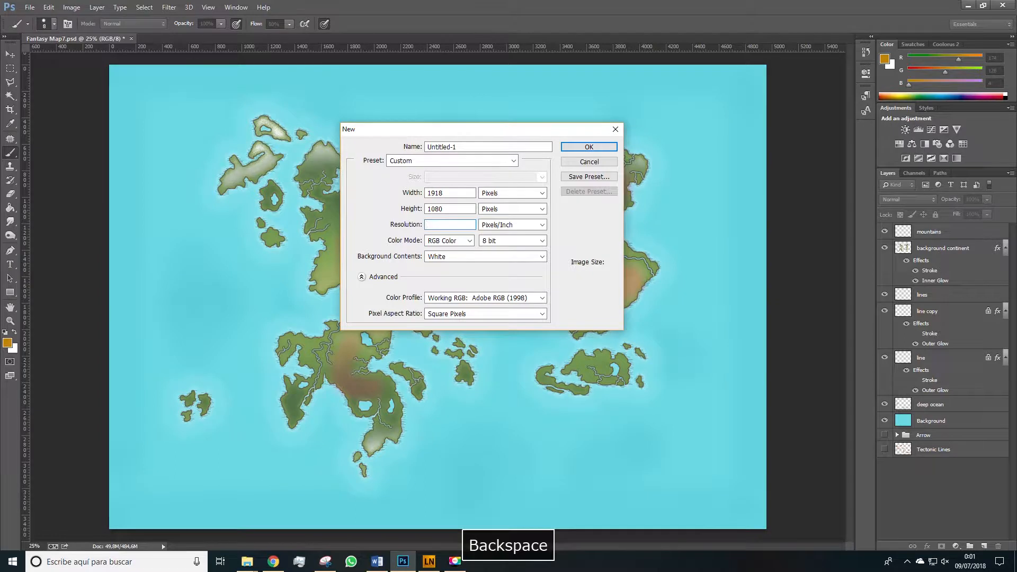
type("300")
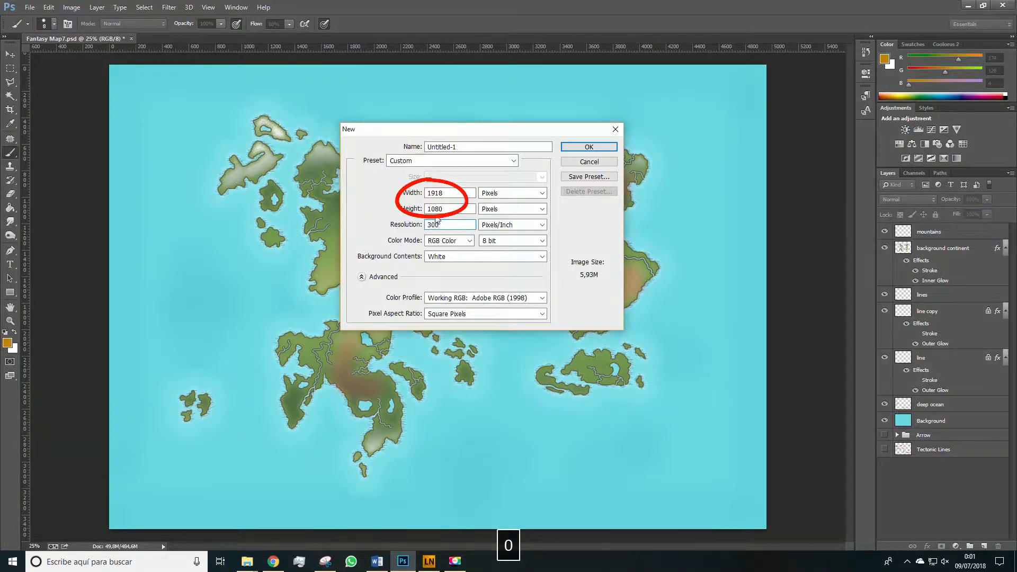
Step: Create the document with a new blank layer above the background, and reset the foreground and background colours to default black and white
left_click(588, 149)
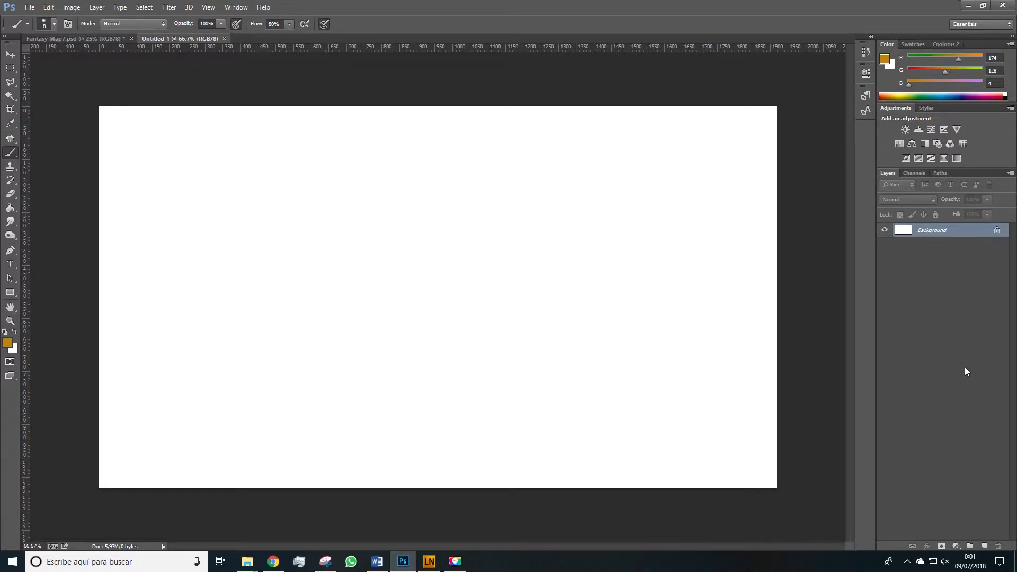
left_click(985, 546)
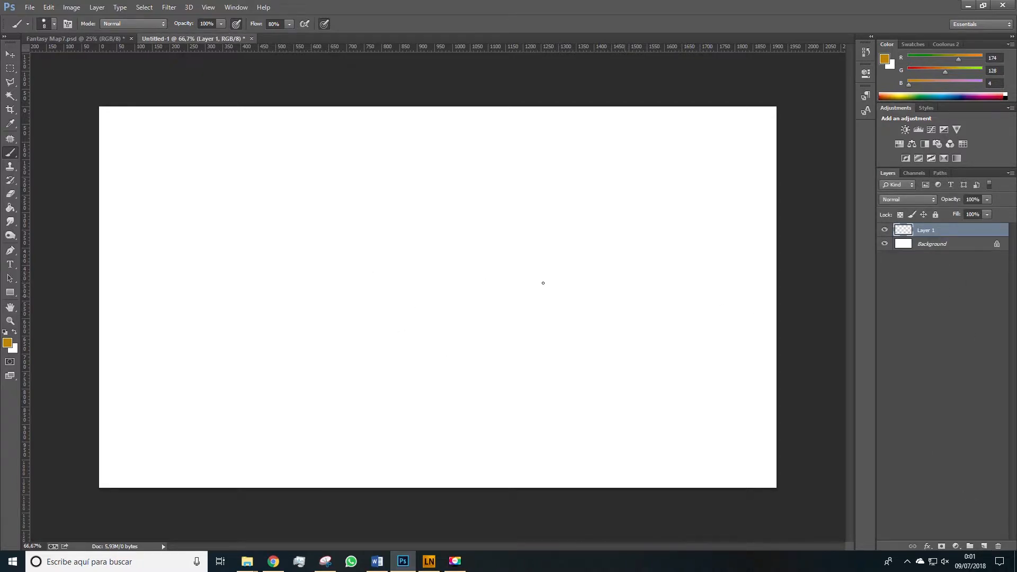
left_click(5, 333)
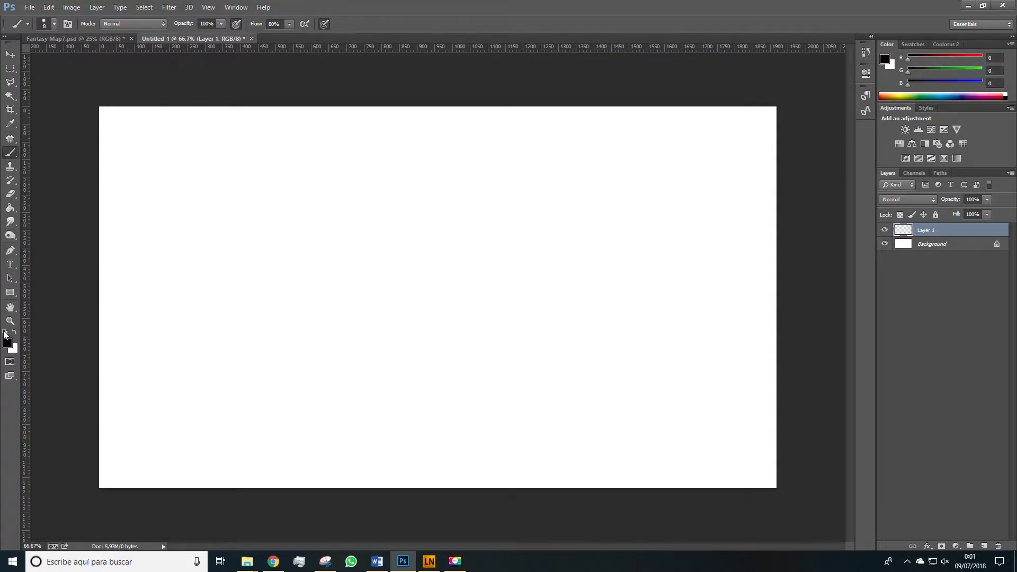
Step: Switch to Lazy Nezumi Pro and load the "smoothing - massive" preset
left_click(429, 561)
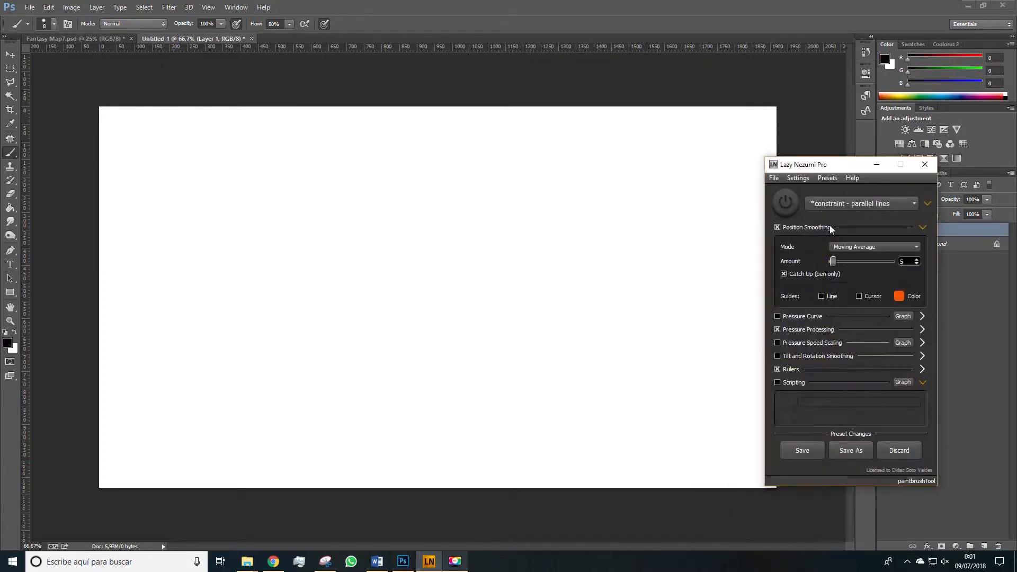
left_click(897, 202)
scroll(854, 304, "down", 1)
scroll(854, 305, "down", 1)
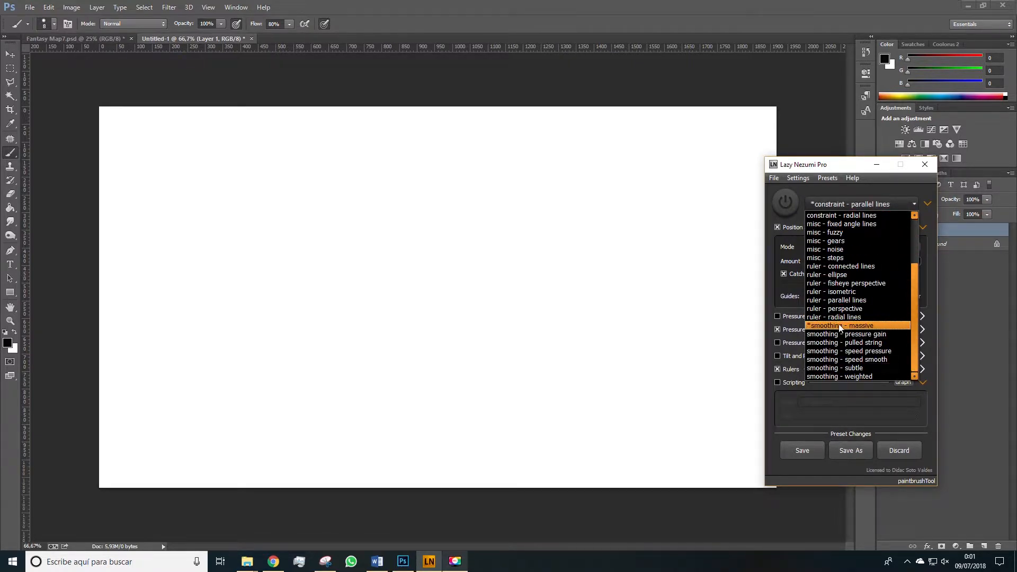
left_click(882, 326)
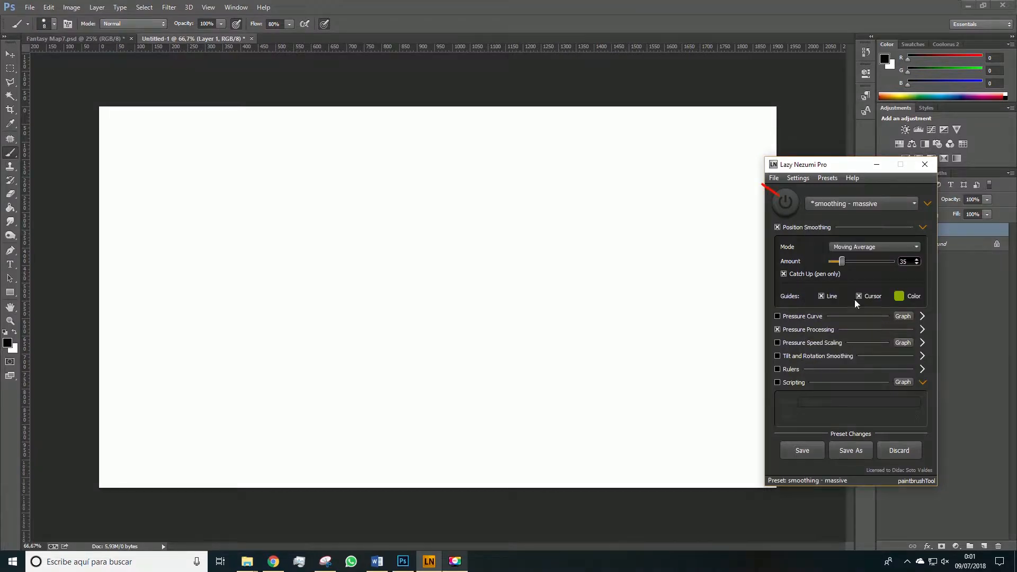
Step: Draw one wavy test stroke without smoothing and a second one with Lazy Nezumi Pro turned on
key("space")
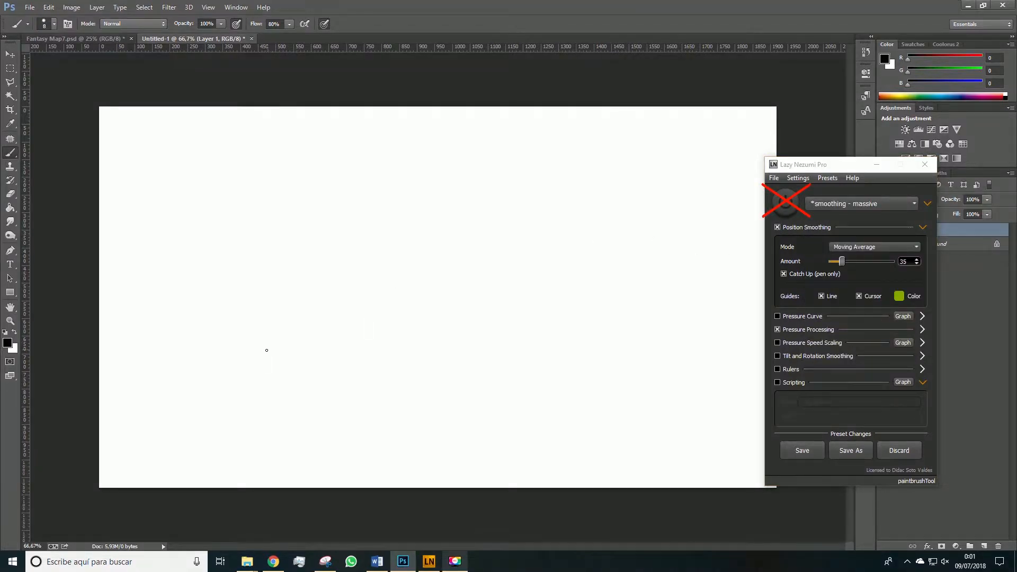
mouse_move(258, 361)
left_mouse_down()
mouse_move(302, 296)
mouse_move(356, 265)
mouse_move(396, 231)
left_mouse_up()
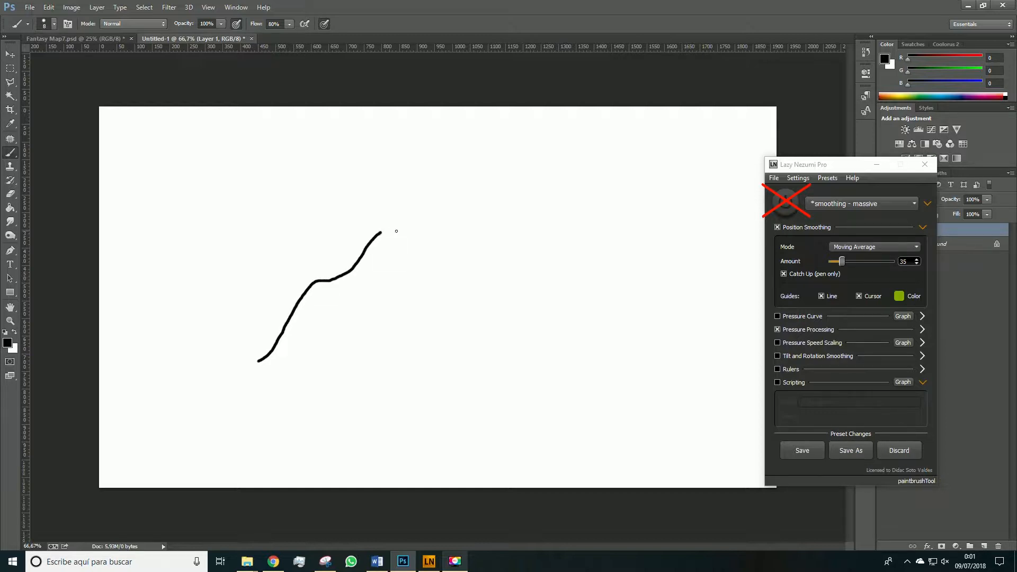
left_click(787, 201)
key("space")
mouse_move(315, 388)
left_mouse_down()
mouse_move(380, 340)
mouse_move(411, 277)
mouse_move(473, 238)
mouse_move(477, 201)
left_mouse_up()
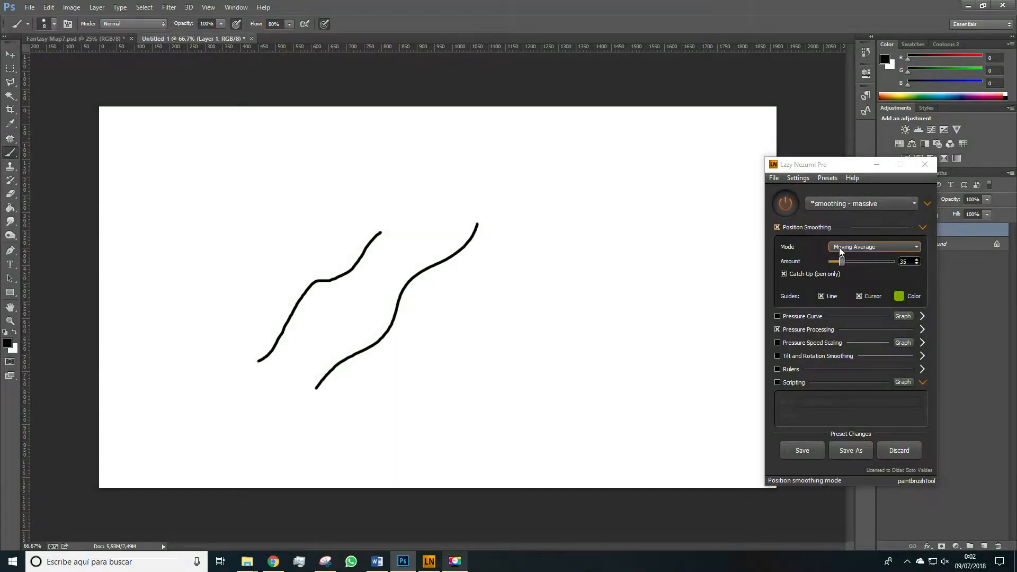
Step: Try a stroke with the smoothing amount raised to 149, and undo all the test strokes
left_click_drag(842, 261, 847, 261)
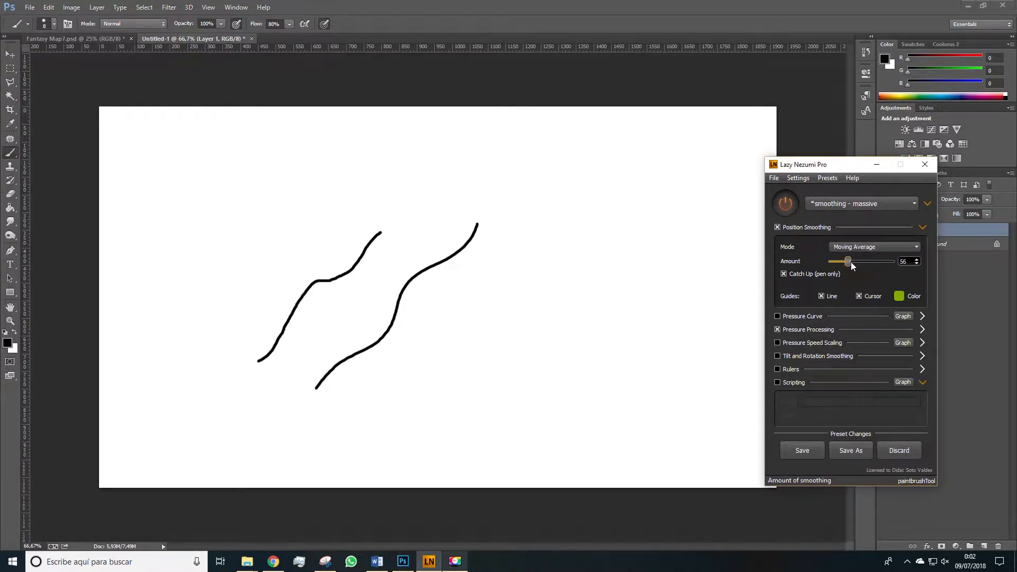
left_click_drag(877, 262, 878, 262)
key("space")
mouse_move(375, 425)
left_mouse_down()
mouse_move(399, 373)
mouse_move(448, 369)
mouse_move(482, 351)
mouse_move(488, 314)
mouse_move(467, 264)
mouse_move(469, 237)
mouse_move(583, 228)
mouse_move(608, 214)
mouse_move(637, 171)
mouse_move(628, 137)
mouse_move(551, 107)
mouse_move(522, 107)
mouse_move(483, 145)
mouse_move(461, 180)
mouse_move(454, 222)
mouse_move(480, 262)
mouse_move(505, 268)
left_mouse_up()
key("ctrl+z")
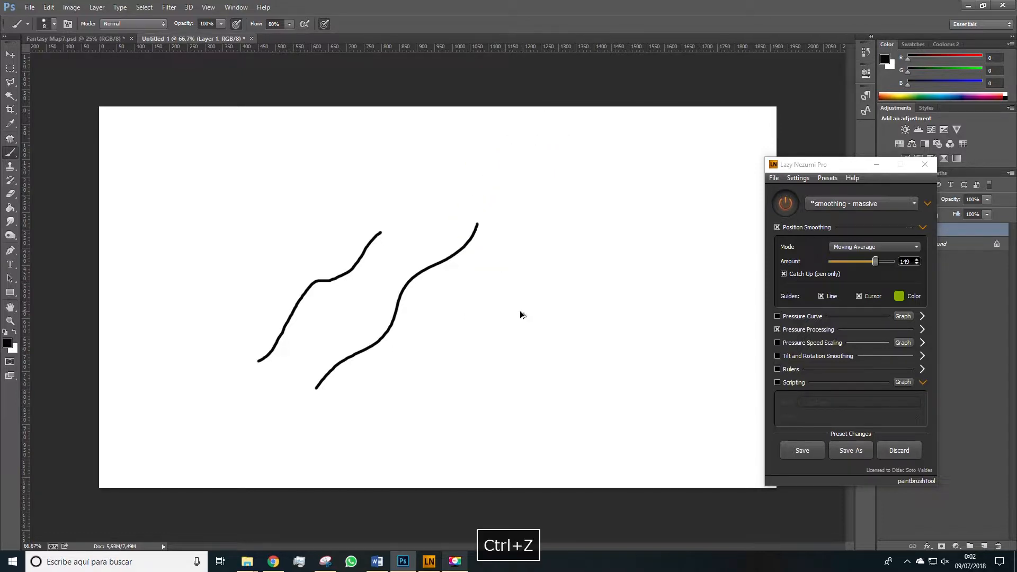
key("ctrl+alt+z")
key("ctrl+alt+z")
Step: Set the smoothing amount to 23 and draw a continuous mountain outline with two peaks across the canvas
left_click(870, 260)
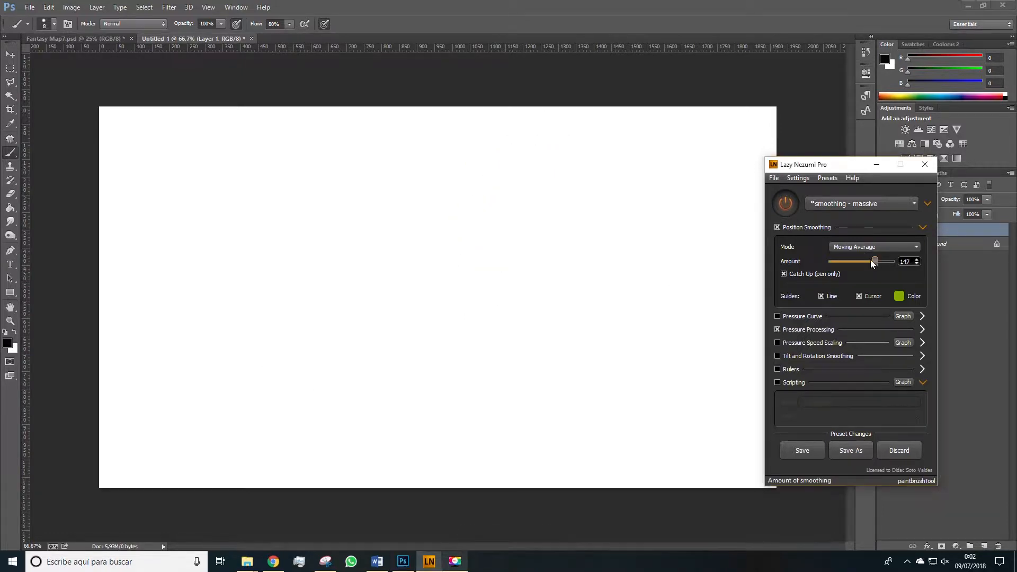
left_click_drag(839, 263, 837, 263)
key("space")
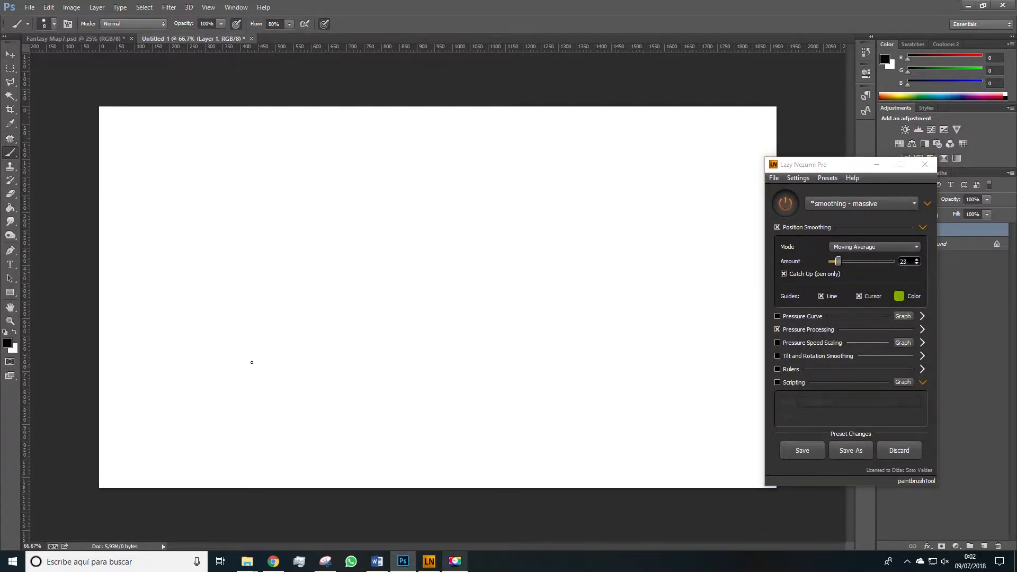
left_click_drag(252, 361, 283, 308)
key("ctrl+z")
mouse_move(223, 356)
left_mouse_down()
mouse_move(386, 232)
mouse_move(395, 259)
mouse_move(447, 307)
mouse_move(514, 254)
mouse_move(620, 395)
left_mouse_up()
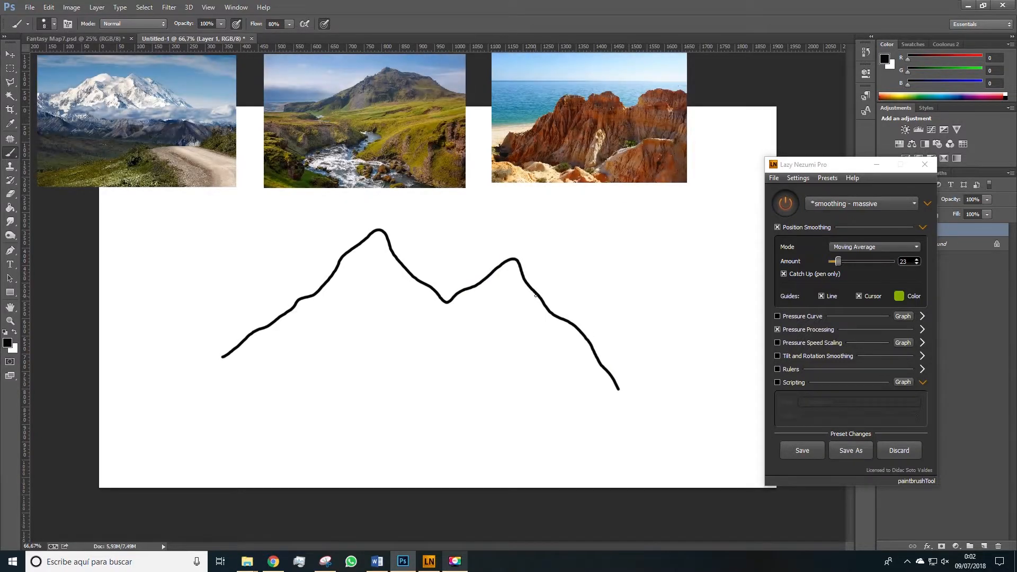
Step: Draw three smaller peaks behind the main outline: one on each outer slope and one in the central valley
key("ctrl+z")
mouse_move(544, 305)
left_mouse_down()
mouse_move(602, 271)
mouse_move(663, 348)
left_mouse_up()
mouse_move(328, 279)
left_mouse_down()
mouse_move(322, 266)
mouse_move(272, 254)
mouse_move(178, 330)
left_mouse_up()
key("ctrl+z")
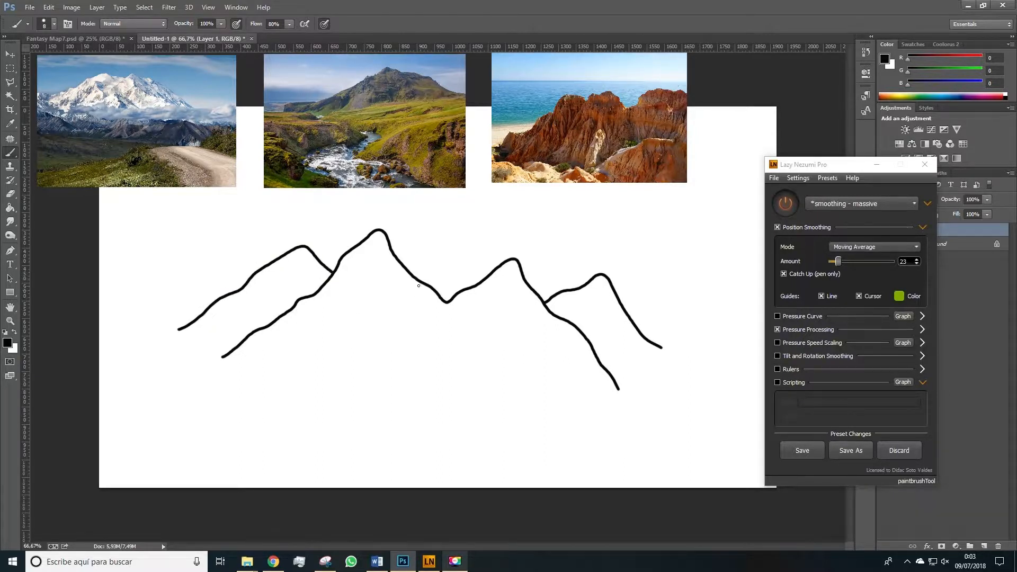
mouse_move(417, 277)
left_mouse_down()
mouse_move(456, 254)
mouse_move(483, 292)
left_mouse_up()
Step: Minimize Lazy Nezumi Pro and set the brush size to 5 px
left_click(875, 165)
key("space")
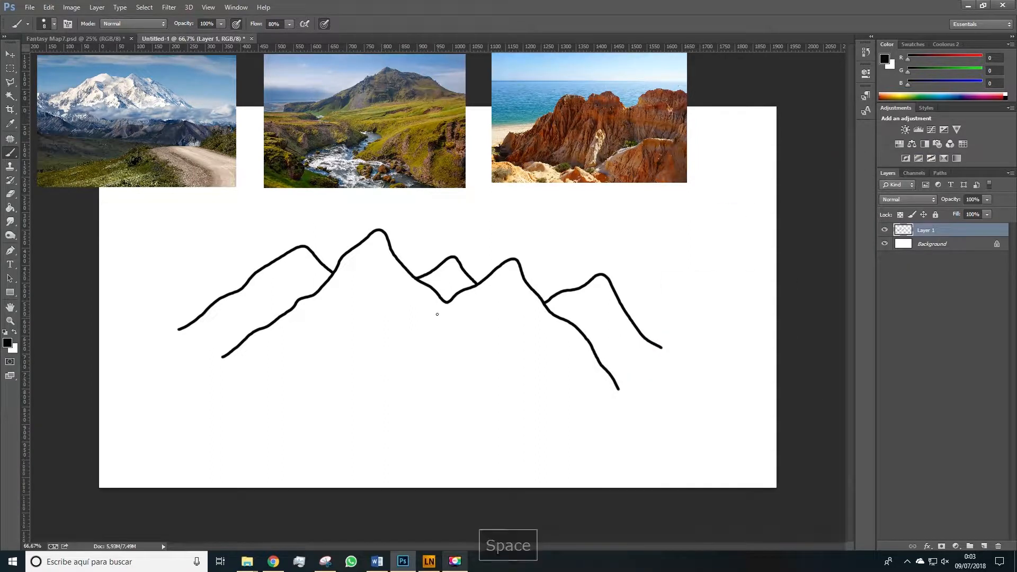
right_click(438, 316)
left_click(527, 326)
type("4")
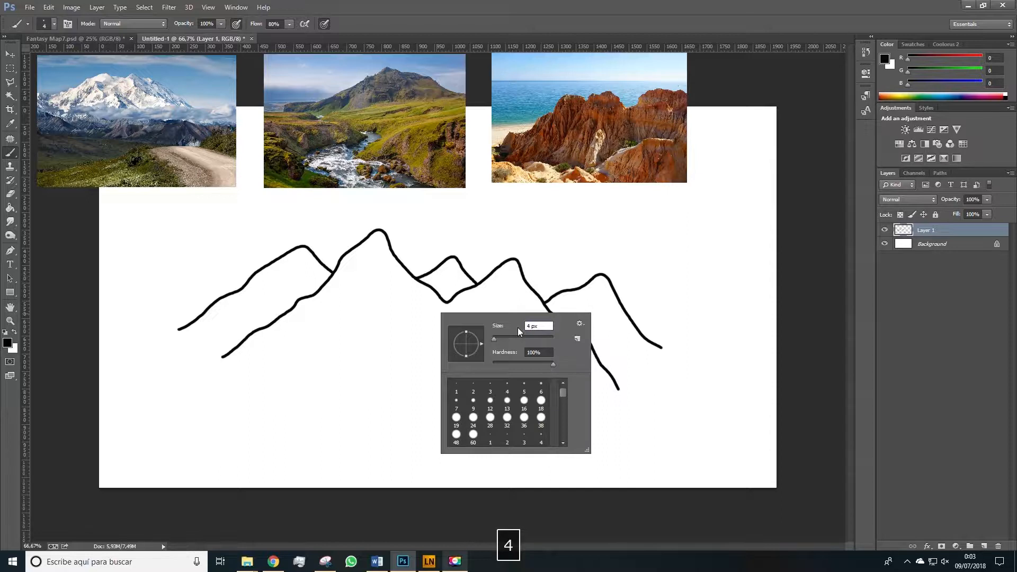
type("5")
left_click(822, 333)
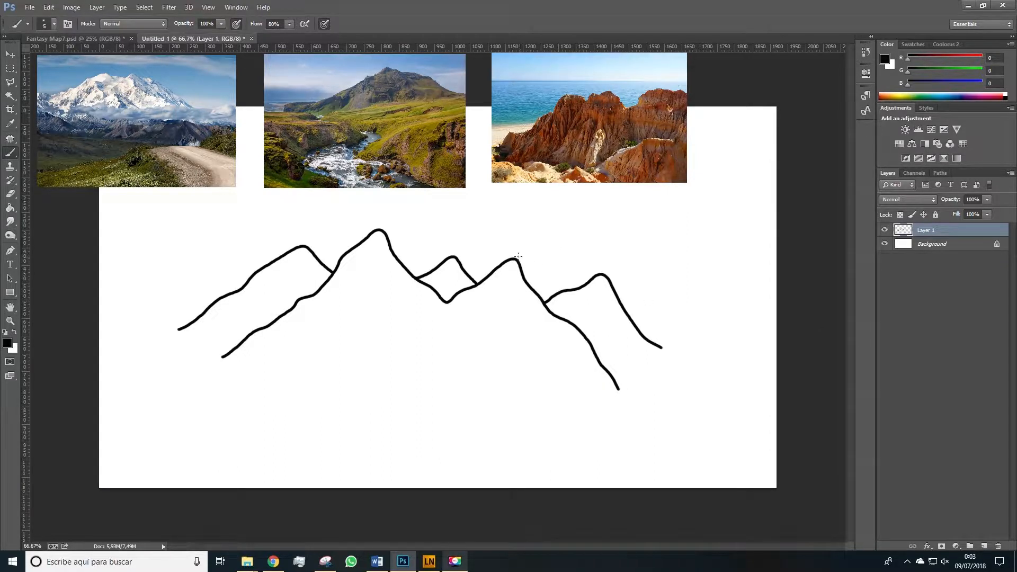
Step: Draw winding ridge lines down from the summits of all five mountains, with a fork on the second main mountain
mouse_move(379, 231)
left_mouse_down()
mouse_move(351, 365)
mouse_move(317, 395)
left_mouse_up()
mouse_move(514, 259)
left_mouse_down()
mouse_move(502, 279)
mouse_move(504, 332)
mouse_move(530, 414)
left_mouse_up()
left_click_drag(504, 356, 471, 409)
left_click_drag(597, 278, 606, 351)
left_click_drag(303, 249, 268, 314)
left_click_drag(454, 258, 445, 296)
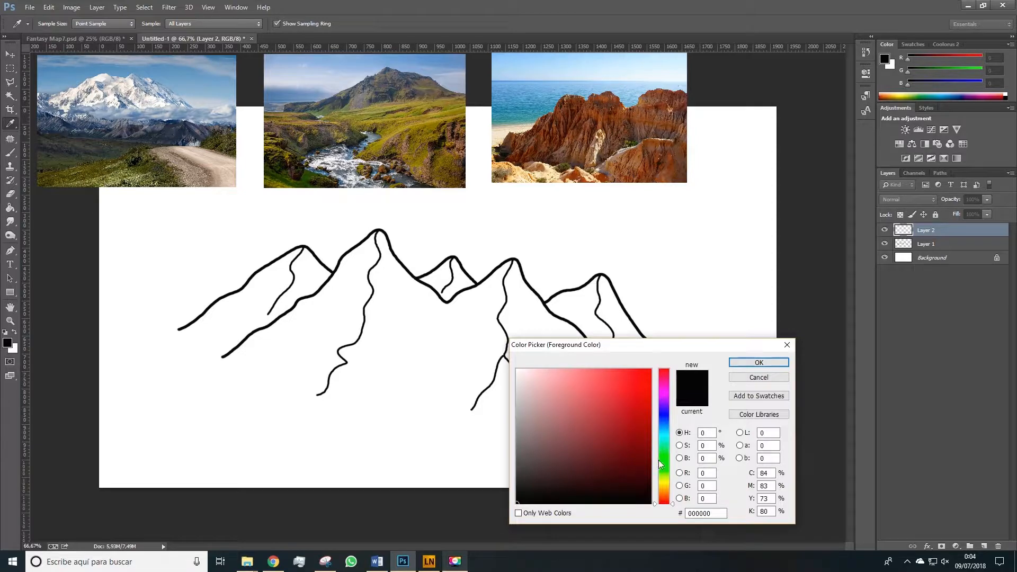
Step: Set the foreground colour to orange and draw a thick light-direction arrow above the rightmost peak, pointing down-left
left_click_drag(664, 459, 664, 487)
left_click(651, 392)
left_click(758, 362)
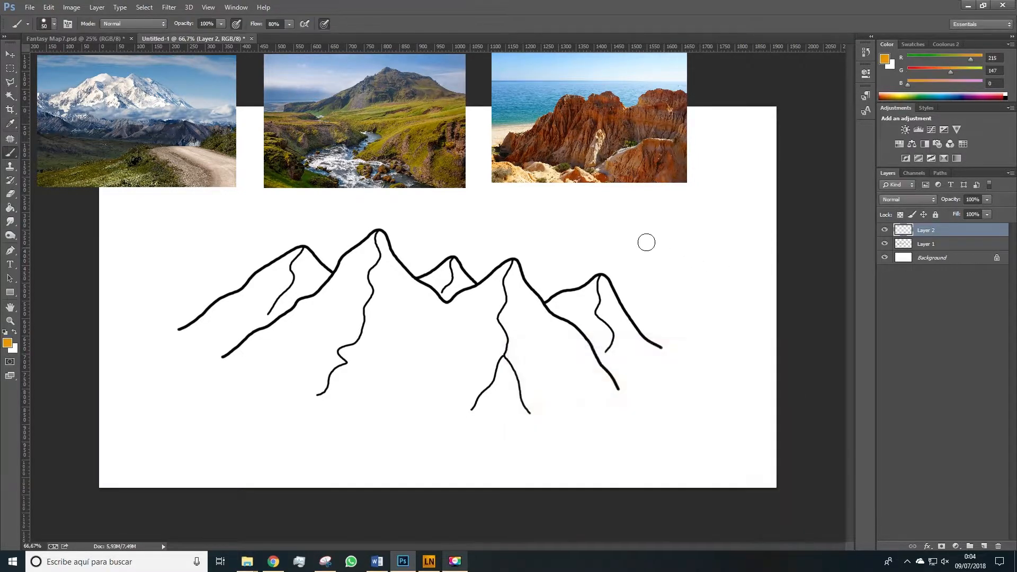
left_click(702, 212, "shift")
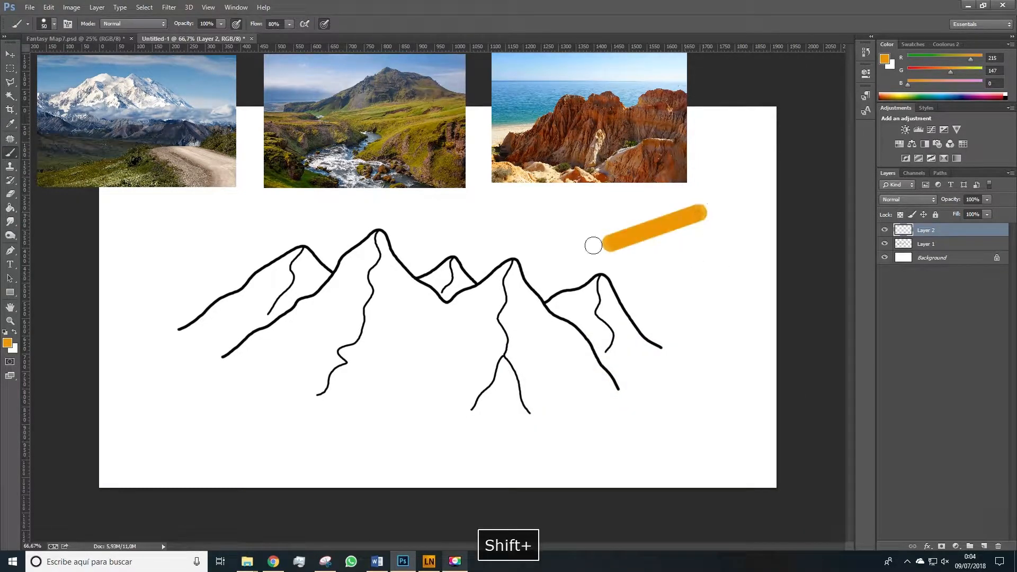
mouse_move(594, 226)
left_mouse_down()
mouse_move(629, 270)
mouse_move(597, 230)
mouse_move(585, 262)
mouse_move(599, 245)
left_mouse_up()
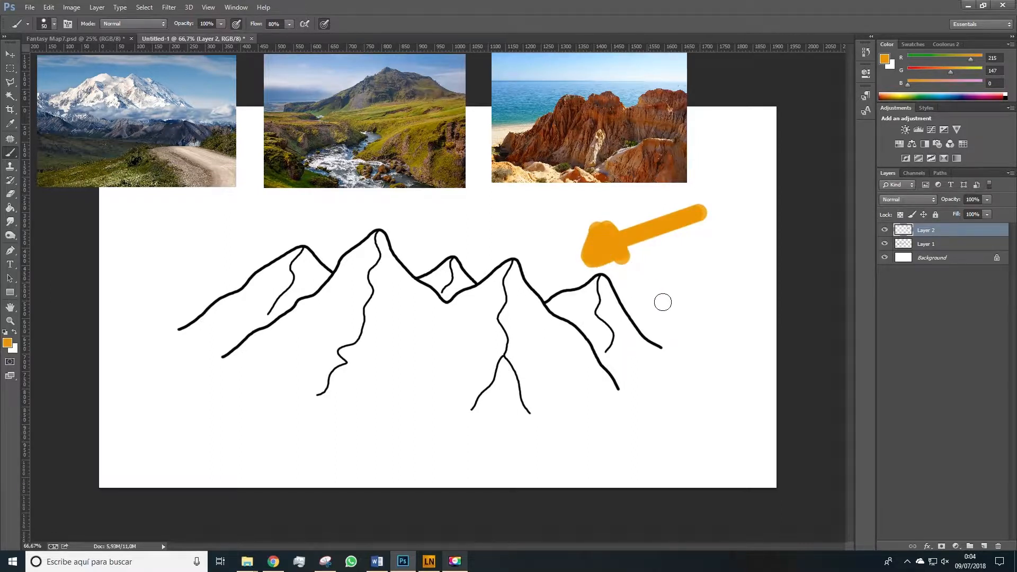
Step: Mark the right-hand faces of all five mountains with thick orange strokes, and delete the marking layer
left_click(521, 292)
left_click(567, 381, "shift")
left_click(602, 300)
left_click(630, 342, "shift")
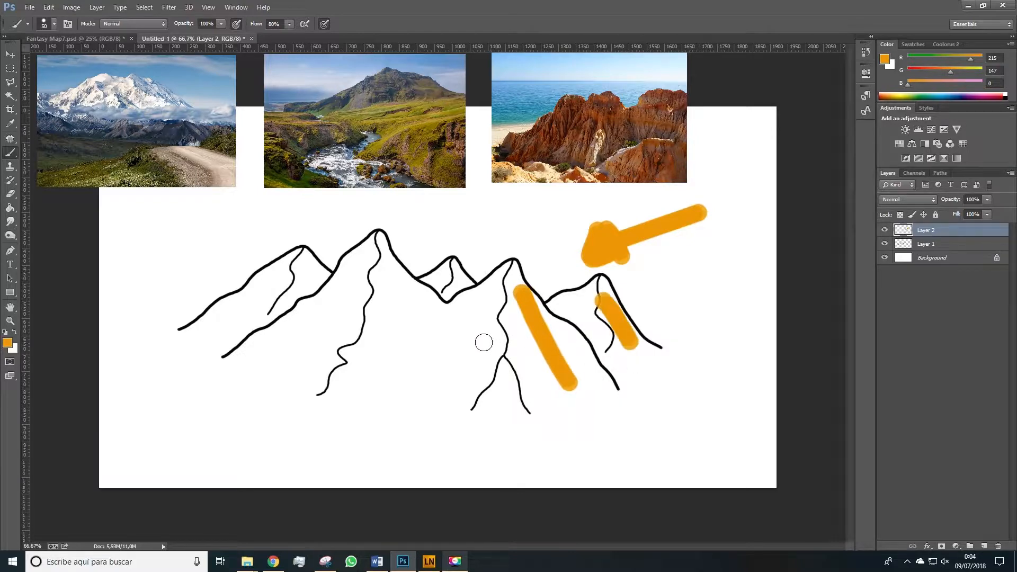
left_click_drag(396, 286, 419, 367)
left_click_drag(311, 257, 313, 276)
left_click_drag(455, 275, 464, 288)
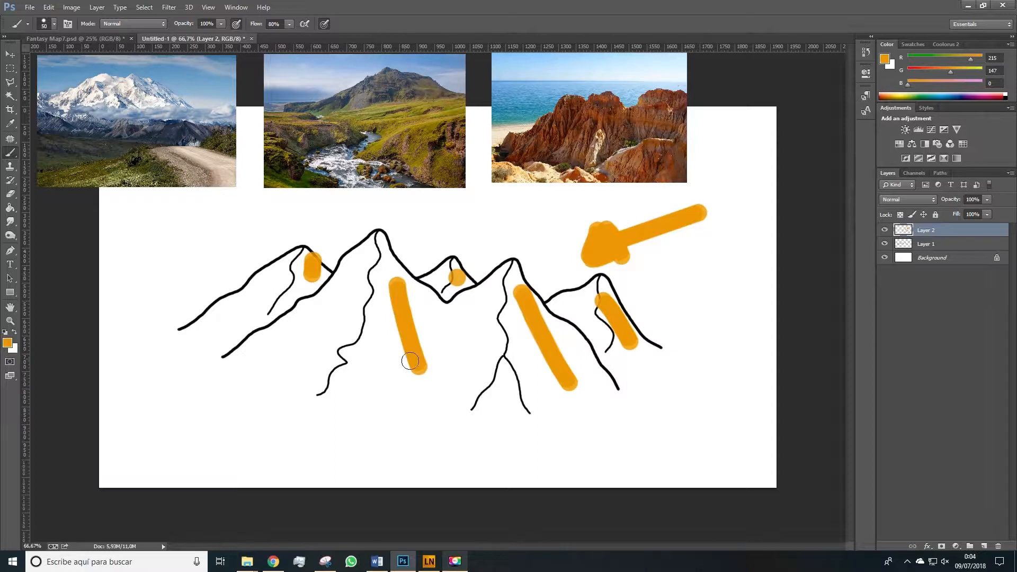
key("Delete")
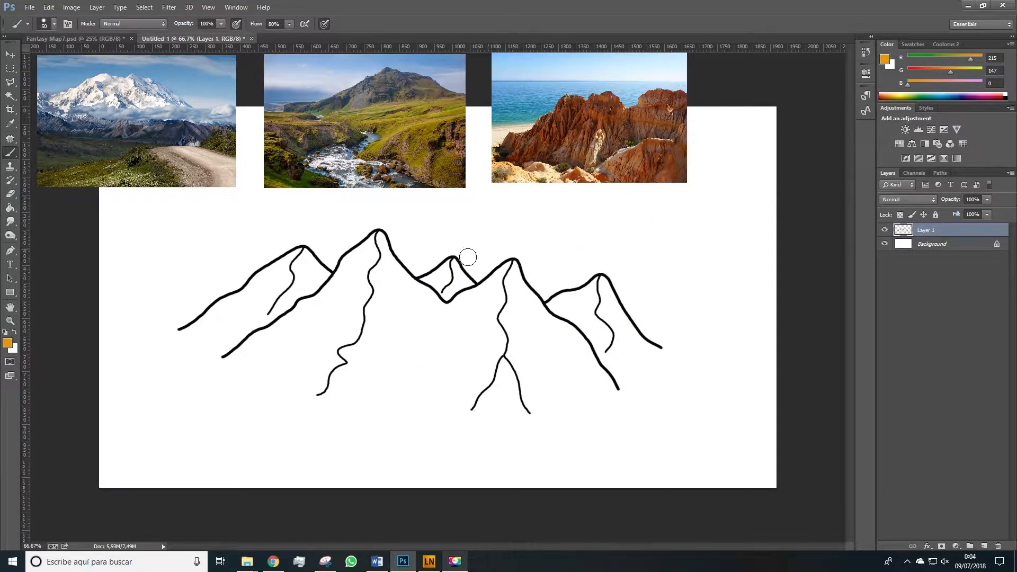
Step: Reset the colours to default black and white, and set the brush size to 4 px with Lazy Nezumi Pro reopened
left_click(6, 333)
left_click(429, 561)
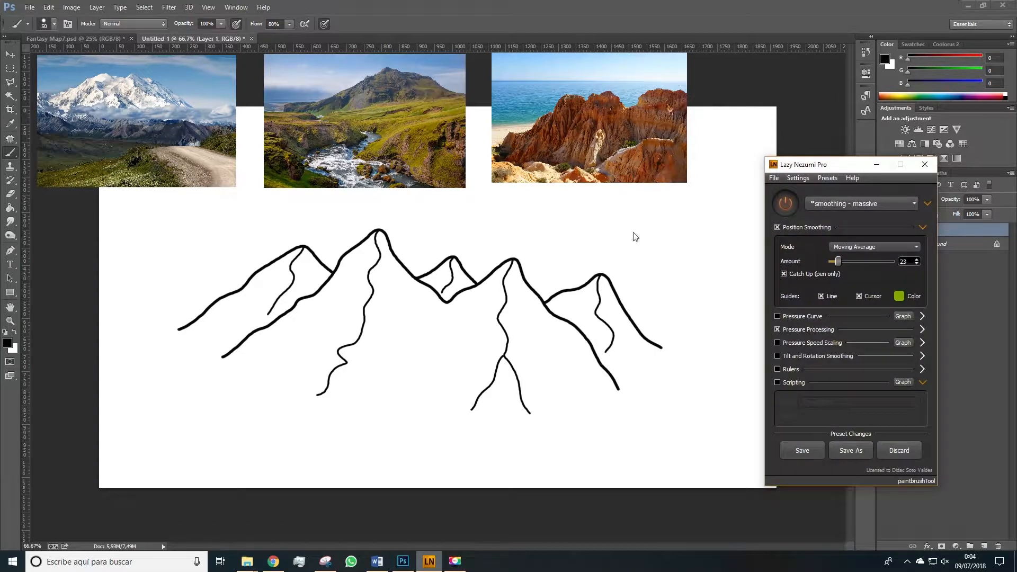
key("space")
right_click(572, 246)
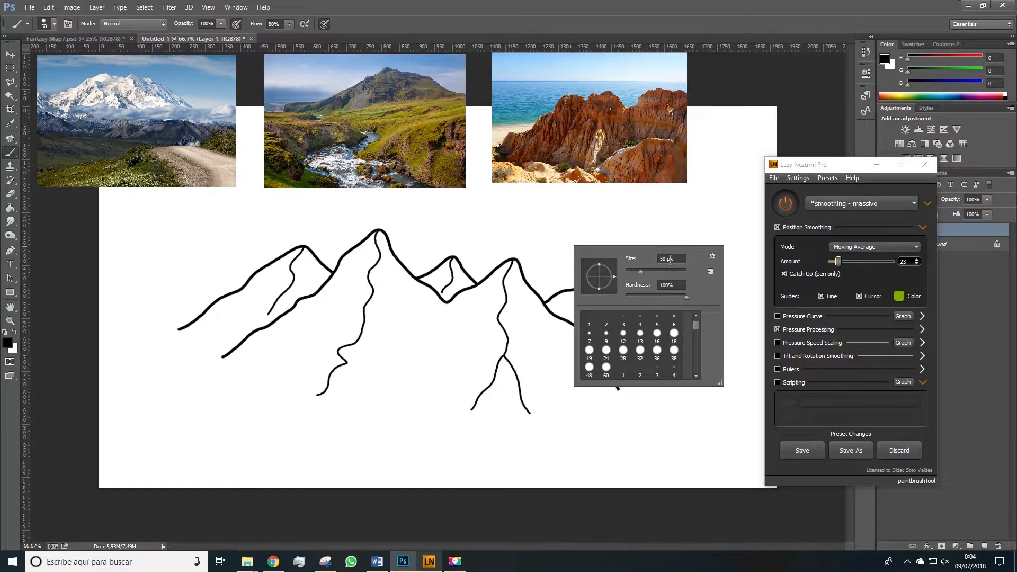
type("4")
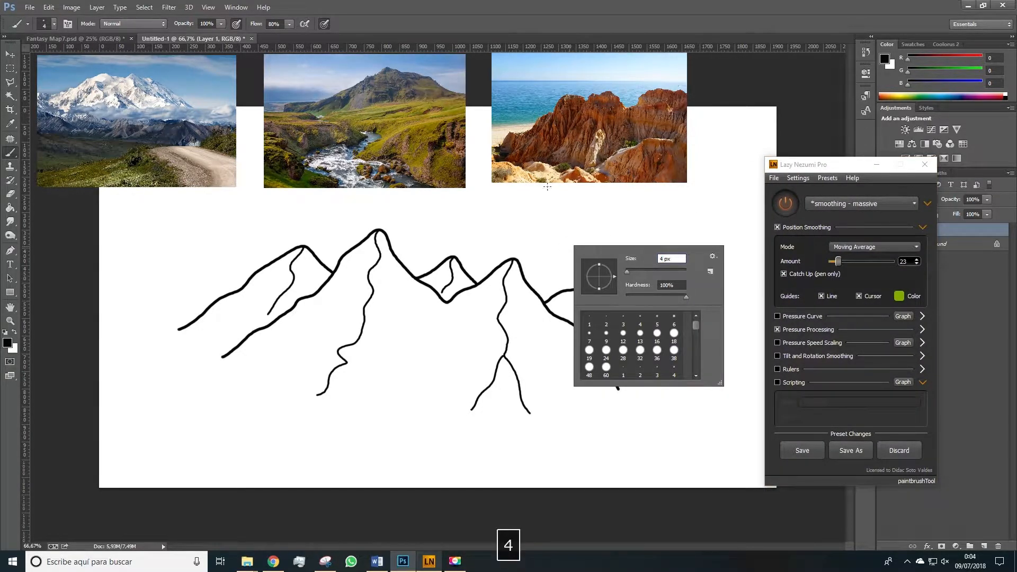
key("Return")
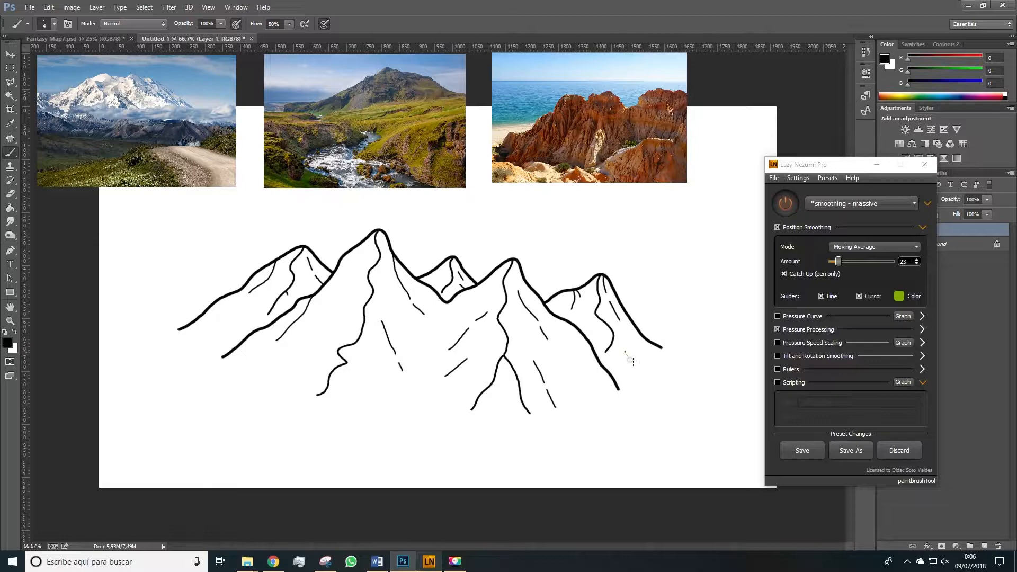
Step: Add short detail dashes near the foot of the rightmost mountains' slopes
key("e")
key("b")
mouse_move(641, 390)
left_mouse_down()
mouse_move(647, 400)
mouse_move(637, 386)
left_mouse_up()
Step: Load the "constraint - parallel lines" preset in Lazy Nezumi Pro and bring its ruler over the mountains
left_click(869, 205)
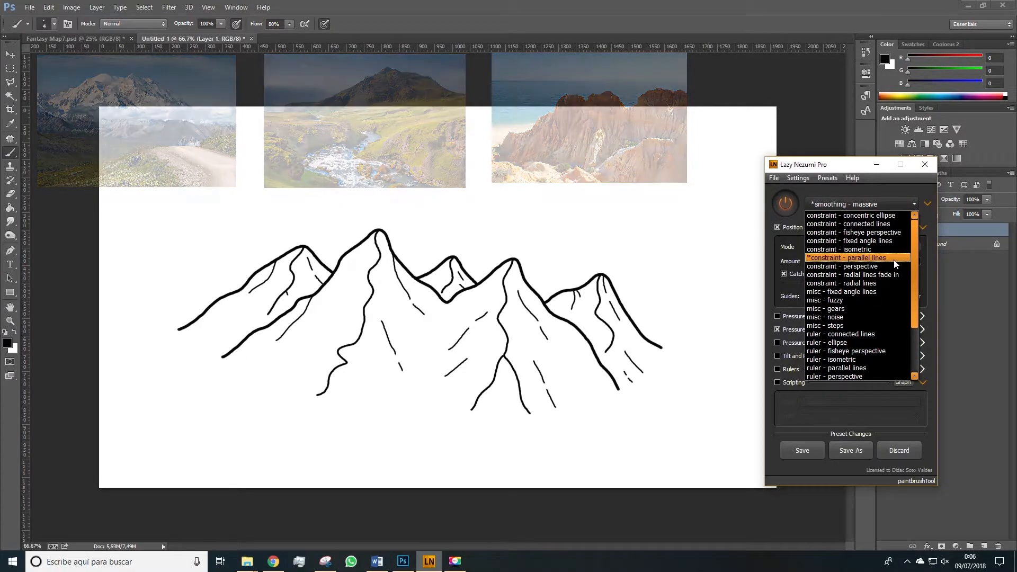
left_click(849, 260)
key("space")
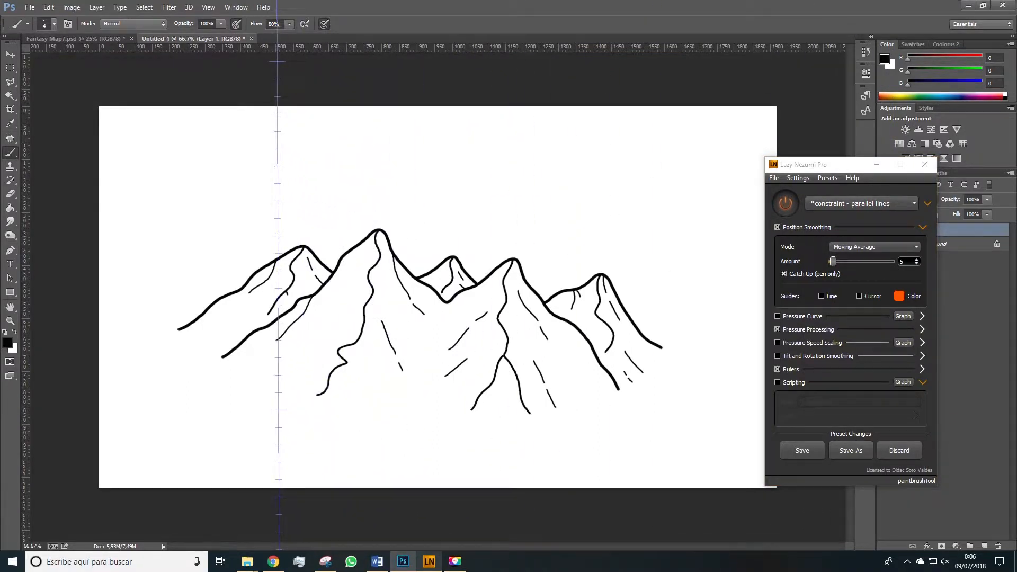
key("shift")
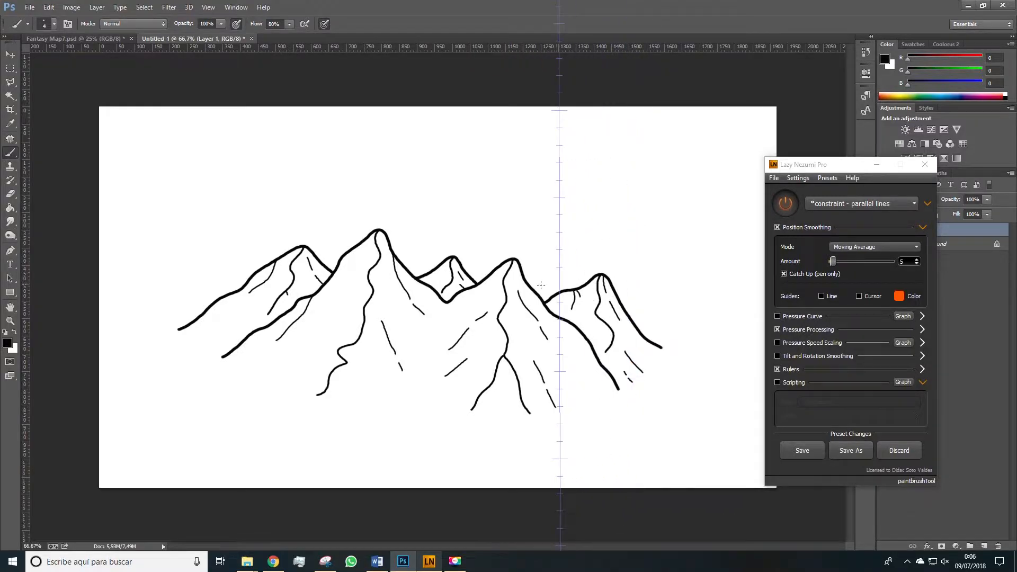
key("z")
left_click(364, 251)
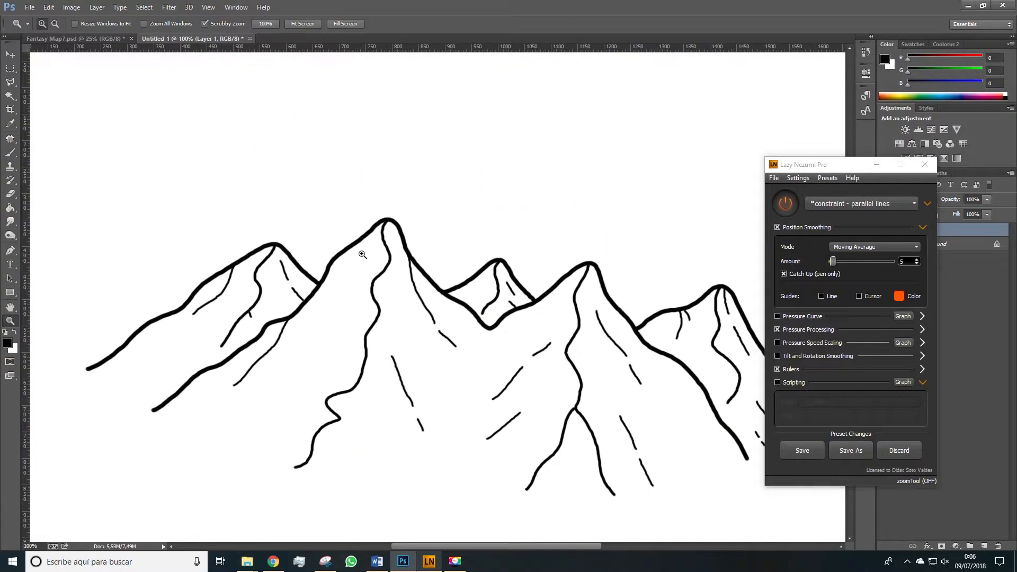
left_click(363, 253)
key("v")
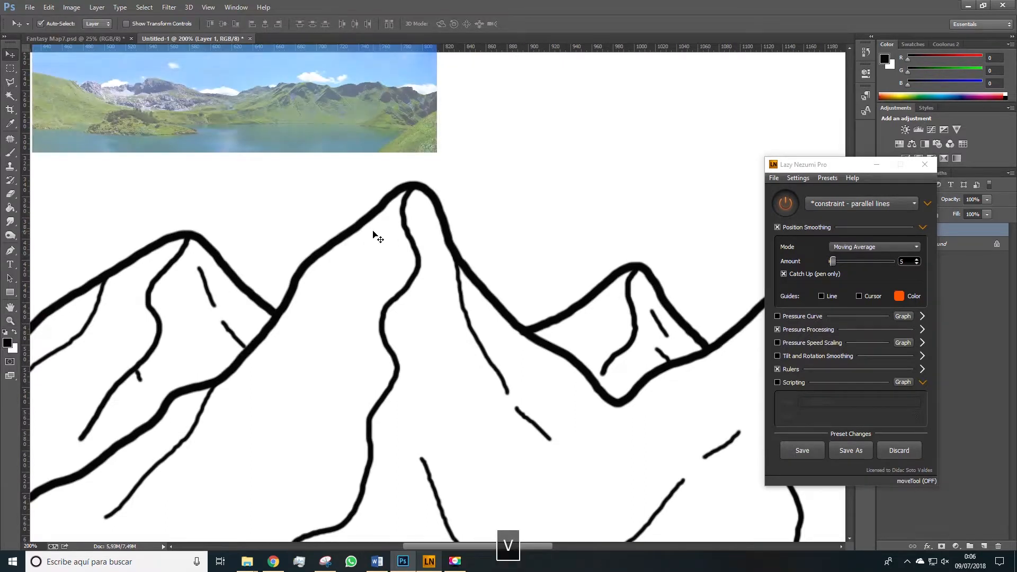
key("z")
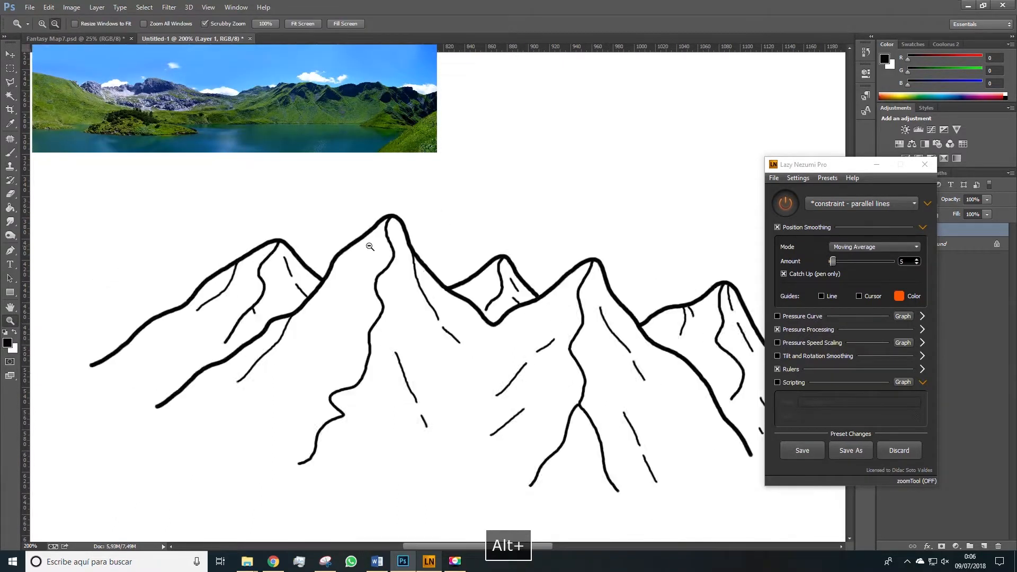
left_click(369, 246, "alt")
left_click(370, 247, "alt")
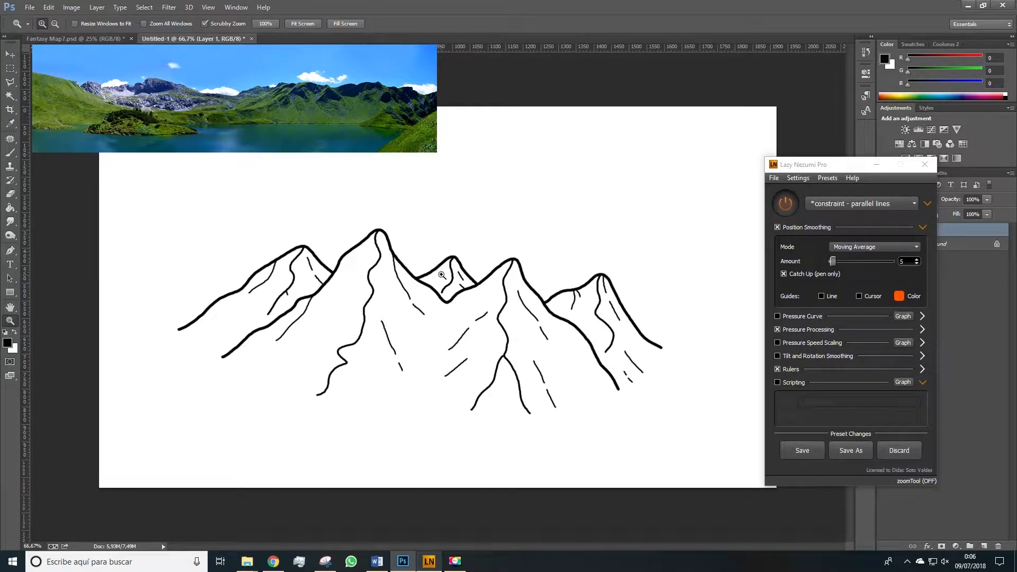
Step: Set the brush size to 4 px for hatching the tallest mountain
key("b")
key("z")
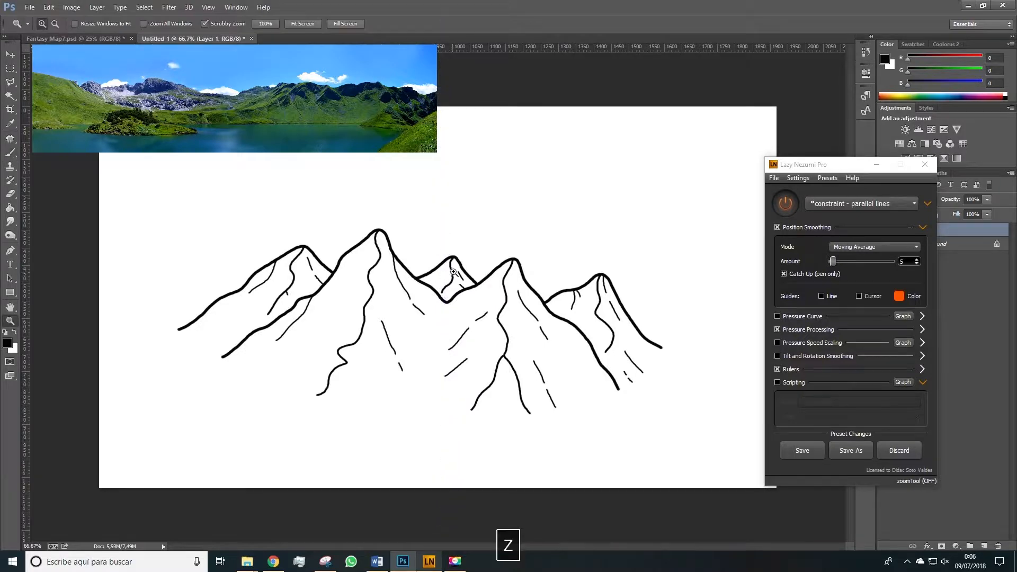
left_click(453, 272)
left_click(453, 272)
key("b")
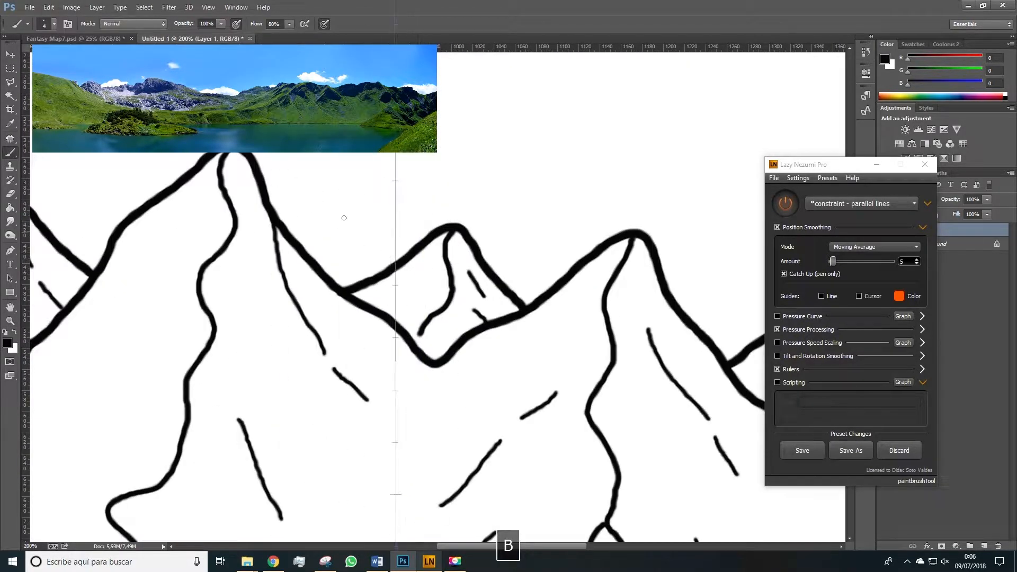
key("space")
left_click_drag(219, 201, 367, 228)
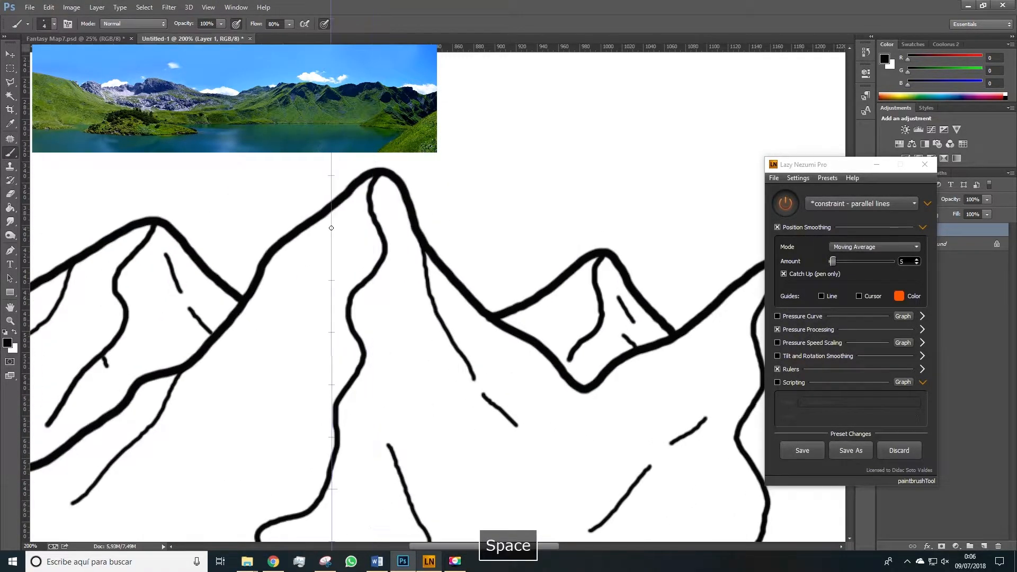
right_click(331, 227)
double_click(418, 240)
type("3")
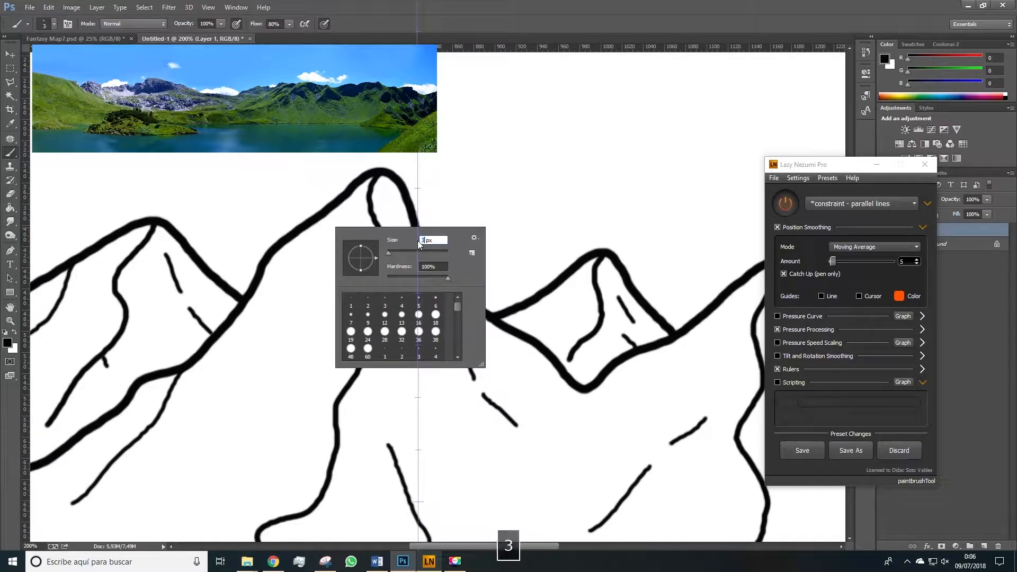
key("BackSpace")
type("4")
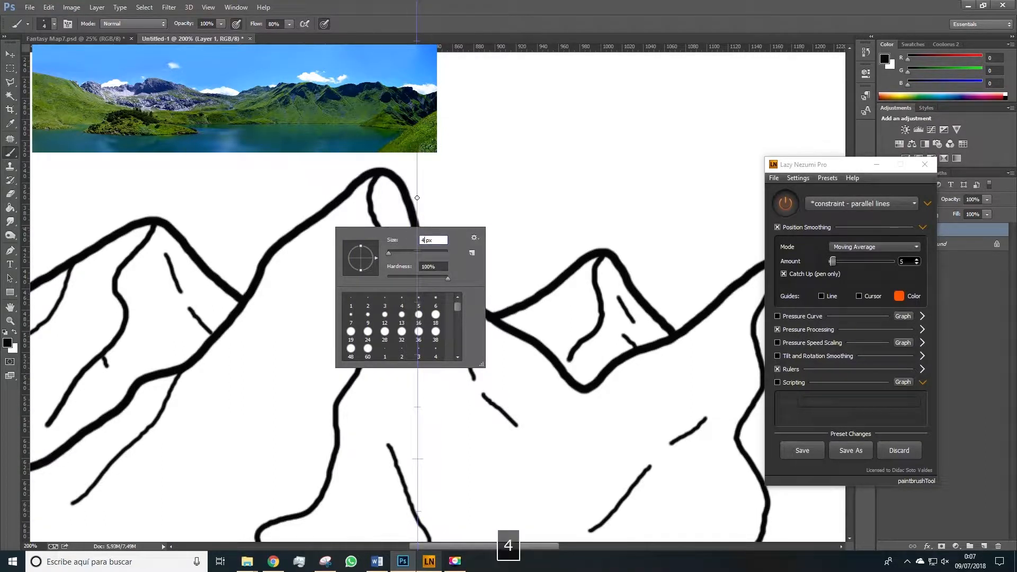
left_click(358, 196)
Step: Hatch the upper left face of the tallest mountain with vertical parallel lines, tapering into shorter dashes down the slope
mouse_move(344, 197)
left_mouse_down()
mouse_move(340, 246)
mouse_move(331, 251)
mouse_move(316, 223)
mouse_move(316, 270)
left_mouse_up()
left_click_drag(305, 231, 305, 239)
left_click_drag(308, 276, 293, 293)
left_click_drag(348, 261, 348, 300)
left_click_drag(356, 250, 356, 287)
left_click_drag(369, 232, 369, 275)
left_click_drag(337, 277, 337, 344)
left_click_drag(326, 306, 326, 342)
left_click_drag(315, 317, 315, 345)
left_click_drag(304, 332, 304, 351)
left_click_drag(294, 342, 286, 364)
left_click_drag(276, 361, 277, 370)
Step: Add vertical hatching along the middle stretch of the tallest mountain's central ridge line
left_click_drag(348, 325, 363, 399)
left_click_drag(351, 368, 351, 414)
mouse_move(340, 383)
left_mouse_down()
mouse_move(340, 413)
mouse_move(329, 417)
left_mouse_up()
left_click_drag(319, 399, 319, 421)
left_click_drag(341, 349, 341, 380)
left_click_drag(349, 322, 349, 360)
left_click_drag(359, 311, 358, 339)
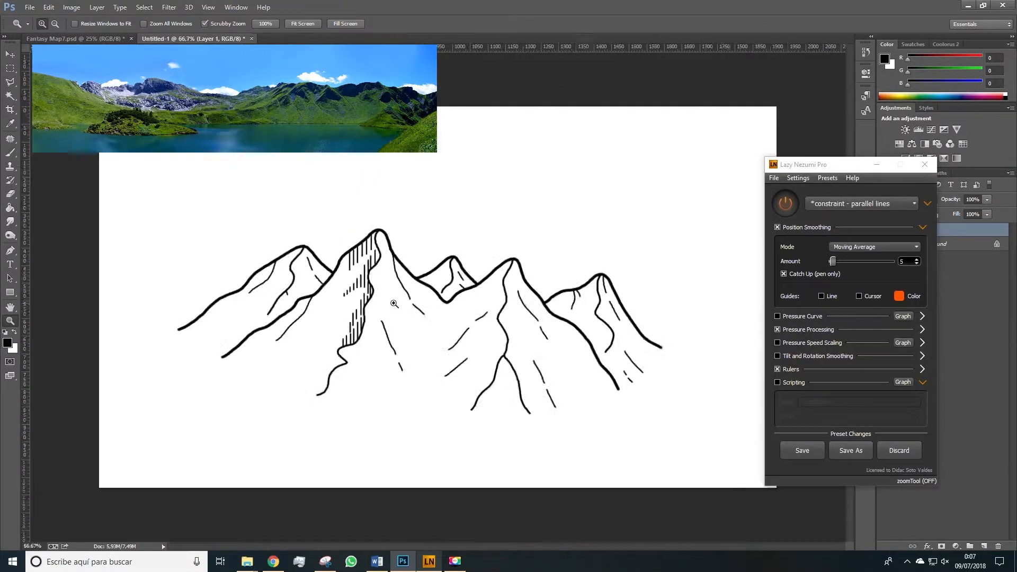
Step: Continue the vertical hatching around the notch and down to the foot of the tallest mountain's ridge line
left_click_drag(332, 373, 332, 375)
left_click_drag(322, 370, 322, 386)
left_click_drag(314, 383, 314, 413)
mouse_move(324, 398)
left_mouse_down()
mouse_move(324, 431)
mouse_move(333, 428)
left_mouse_up()
left_click_drag(341, 415, 342, 425)
left_click_drag(315, 423, 304, 450)
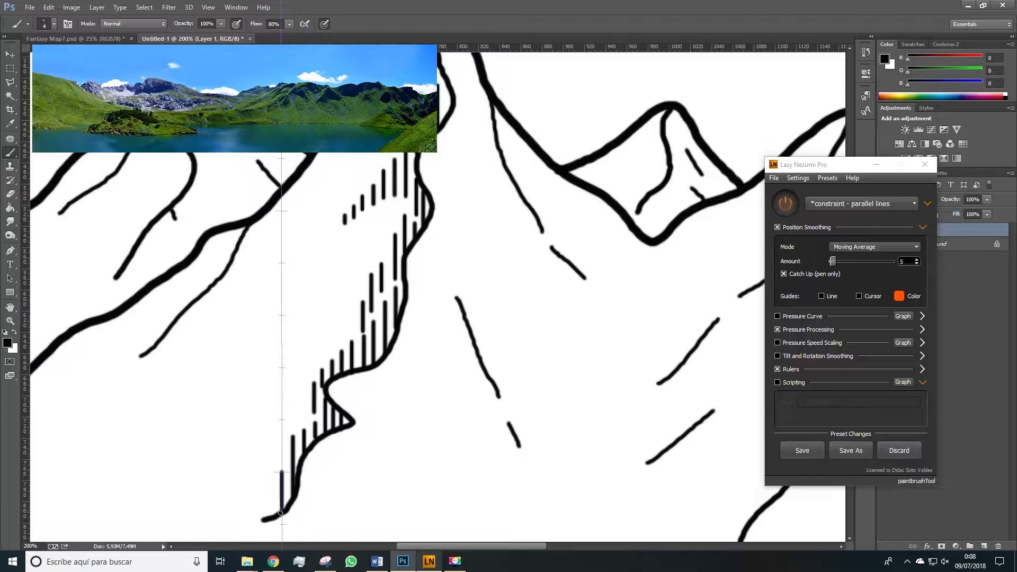
Step: Hatch beneath the tallest mountain's left outline with long vertical strokes and fill gaps in the face with short ones
left_click_drag(351, 304, 339, 367)
left_click_drag(339, 163, 339, 230)
left_click_drag(327, 181, 327, 256)
left_click_drag(316, 197, 316, 263)
left_click_drag(305, 212, 305, 276)
mouse_move(292, 228)
left_mouse_down()
mouse_move(292, 292)
mouse_move(281, 284)
left_mouse_up()
left_click_drag(270, 255, 270, 290)
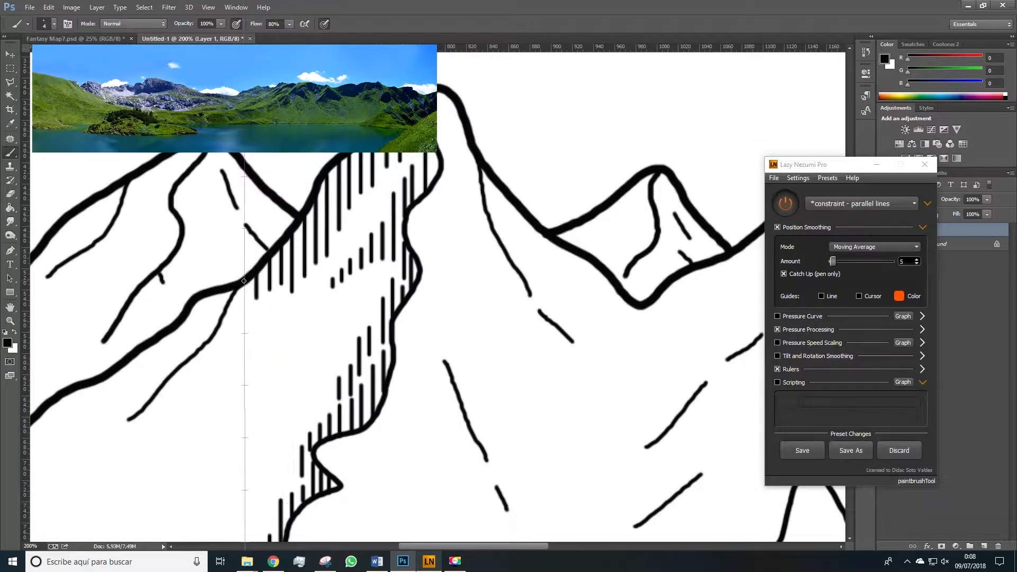
left_click_drag(378, 194, 379, 209)
left_click_drag(389, 172, 388, 187)
Step: Extend the hatching beside the tallest mountain's lower ridge line outward with vertical strokes that shrink to small dashes
key("z")
left_click_drag(235, 354, 175, 353)
left_click_drag(312, 319, 370, 319)
left_click_drag(417, 301, 412, 330)
left_click_drag(407, 310, 407, 329)
left_click_drag(398, 321, 398, 359)
mouse_move(389, 332)
left_mouse_down()
mouse_move(389, 355)
mouse_move(381, 353)
left_mouse_up()
left_click_drag(372, 345, 372, 355)
left_click_drag(364, 354, 364, 359)
left_click_drag(356, 361, 355, 363)
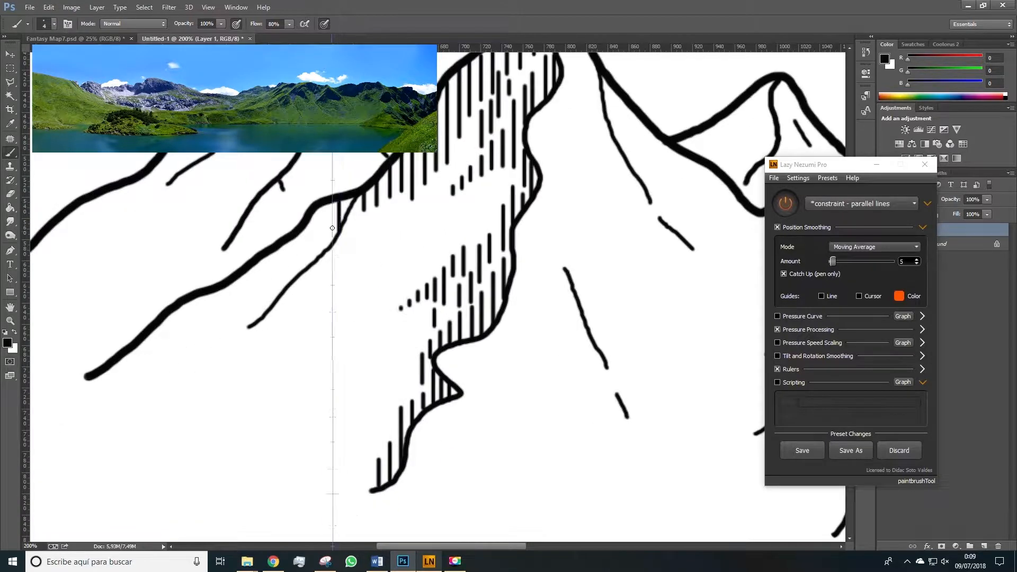
Step: Hatch vertical strokes beneath the tallest mountain's outline down to its lower left end, undoing the last stroke
left_click_drag(271, 262, 270, 302)
mouse_move(242, 278)
left_mouse_down()
mouse_move(242, 329)
mouse_move(230, 324)
left_mouse_up()
left_click_drag(206, 297, 206, 349)
left_click_drag(179, 313, 179, 361)
left_click_drag(153, 334, 153, 386)
left_click_drag(128, 352, 128, 397)
mouse_move(98, 373)
left_mouse_down()
mouse_move(98, 419)
mouse_move(89, 420)
left_mouse_up()
left_click_drag(162, 317, 162, 377)
left_click_drag(199, 294, 198, 350)
key("ctrl+z")
Step: Add a separate diagonal patch of short vertical strokes low on the tallest mountain's left slope
key("z")
key("b")
mouse_move(265, 345)
left_mouse_down()
mouse_move(231, 344)
mouse_move(223, 394)
left_mouse_up()
left_click_drag(243, 361, 243, 382)
mouse_move(252, 358)
left_mouse_down()
mouse_move(253, 372)
mouse_move(263, 353)
left_mouse_up()
key("ctrl+z")
left_click_drag(214, 377, 214, 394)
left_click_drag(206, 383, 207, 393)
left_click_drag(199, 386, 199, 391)
Step: Fill the area below the slope's thin detail line on the tallest mountain with more vertical strokes
left_click_drag(314, 286, 308, 313)
left_click_drag(303, 287, 303, 313)
left_click_drag(295, 300, 289, 321)
left_click_drag(283, 309, 283, 330)
left_click_drag(318, 277, 318, 298)
left_click_drag(324, 275, 323, 293)
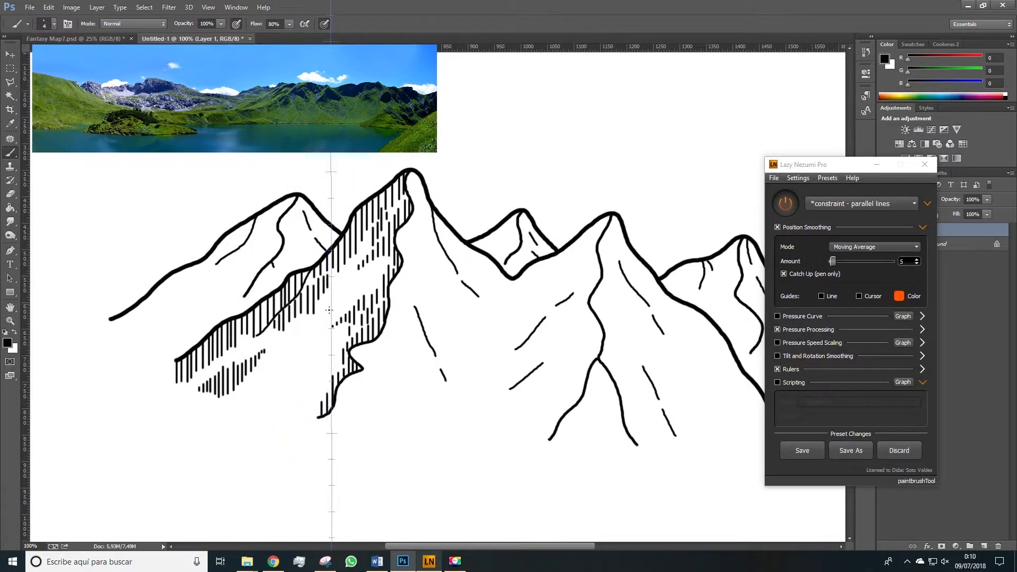
scroll(310, 303, "up", 2)
left_click_drag(440, 164, 440, 206)
left_click_drag(411, 195, 410, 233)
left_click_drag(383, 205, 383, 247)
left_click_drag(465, 125, 465, 166)
left_click_drag(480, 96, 481, 151)
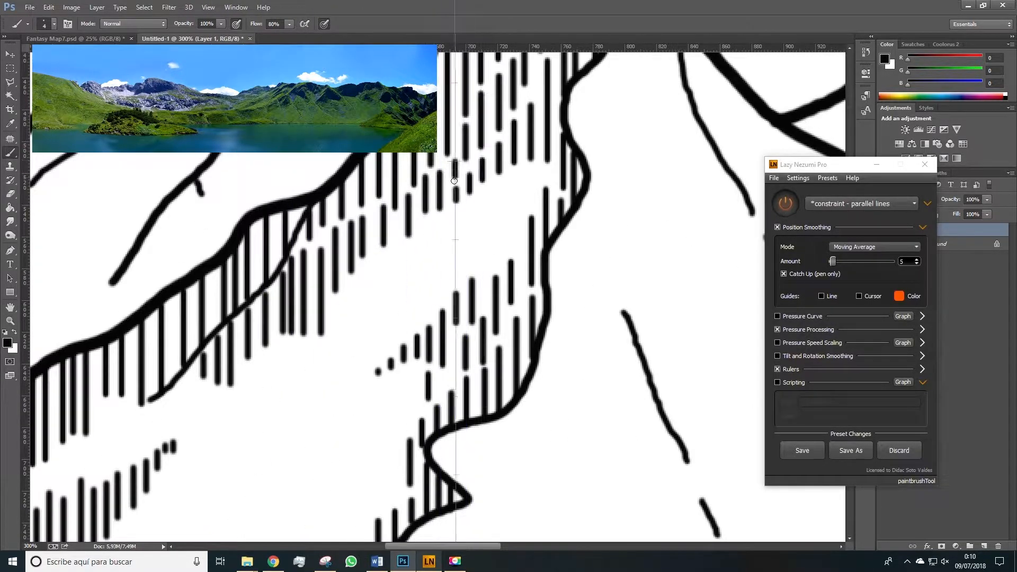
Step: Hatch the left face of the small middle mountain with vertical parallel lines
key("z")
left_click_drag(454, 239, 412, 332)
double_click(442, 304)
left_click_drag(383, 227, 383, 236)
left_click_drag(392, 221, 401, 243)
left_click_drag(410, 214, 409, 240)
mouse_move(419, 206)
left_mouse_down()
mouse_move(420, 252)
mouse_move(429, 241)
left_mouse_up()
left_click_drag(439, 190, 439, 234)
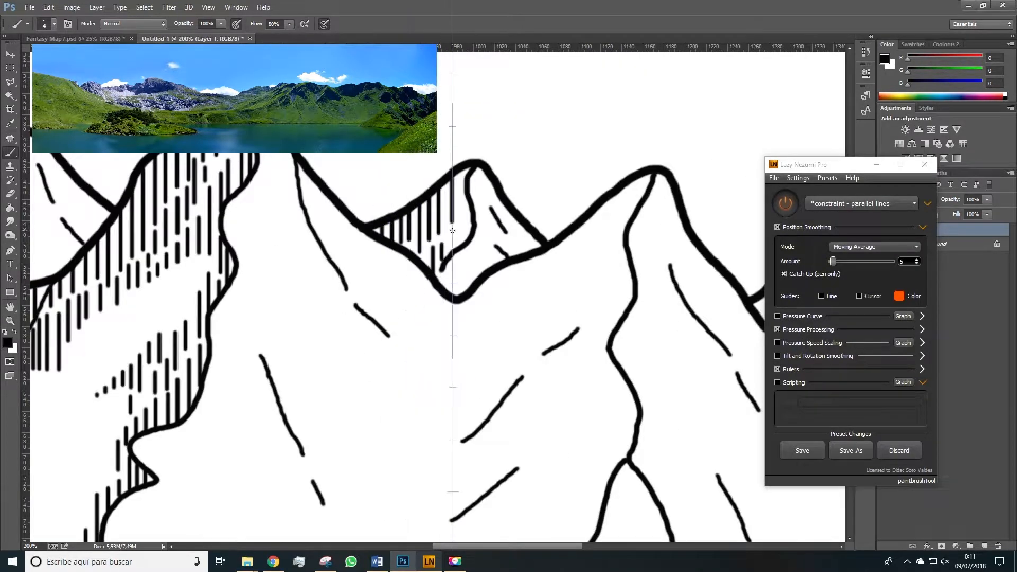
Step: Shade the left face of the mountain just right of the small middle one with vertical parallel lines
key("space")
left_click_drag(348, 379, 668, 217)
left_click_drag(426, 275, 426, 320)
key("ctrl+z")
left_click_drag(417, 286, 406, 358)
left_click_drag(396, 310, 396, 375)
left_click_drag(388, 334, 389, 411)
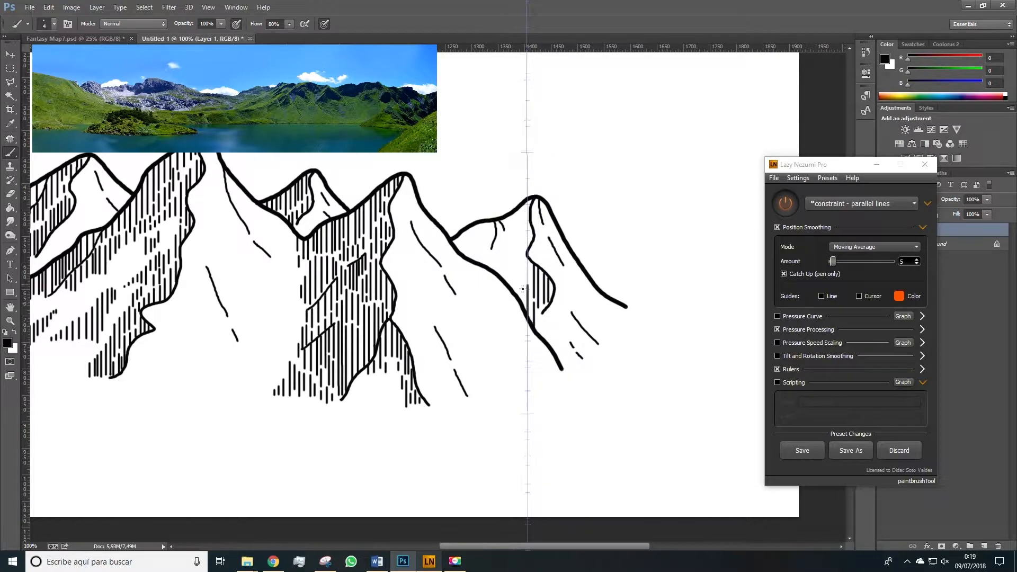
Step: Hatch the left face of the rightmost mountain with vertical parallel lines
left_click_drag(523, 268, 523, 301)
left_click_drag(508, 256, 507, 276)
left_click_drag(518, 211, 518, 254)
left_click_drag(522, 206, 513, 262)
mouse_move(499, 229)
left_mouse_down()
mouse_move(499, 271)
mouse_move(481, 263)
left_mouse_up()
left_click_drag(475, 226, 470, 259)
left_click_drag(485, 223, 485, 266)
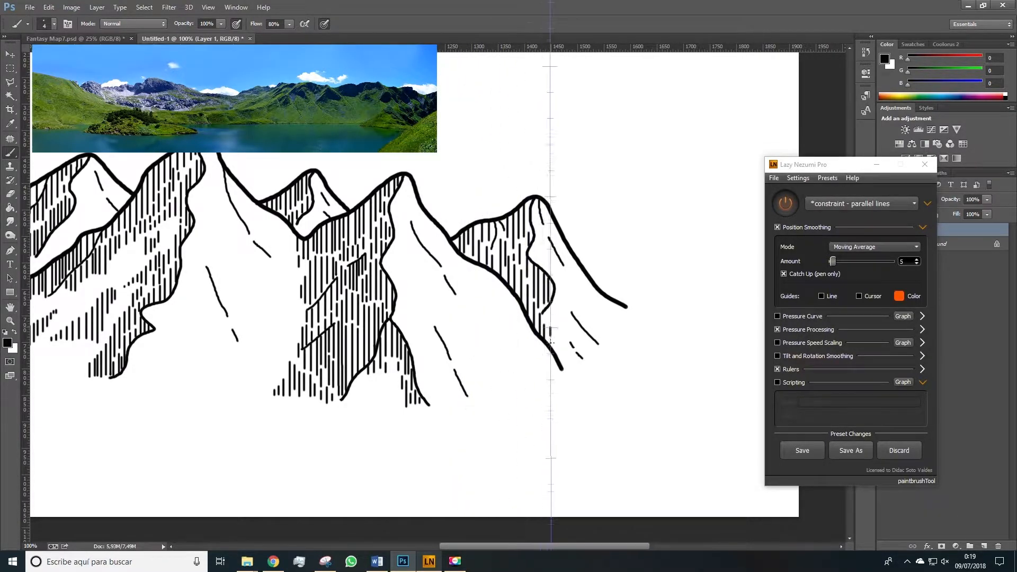
Step: Swap the foreground and background colours, then turn off and minimise Lazy Nezumi Pro
key("x")
key("z")
left_click(493, 321, "alt")
key("b")
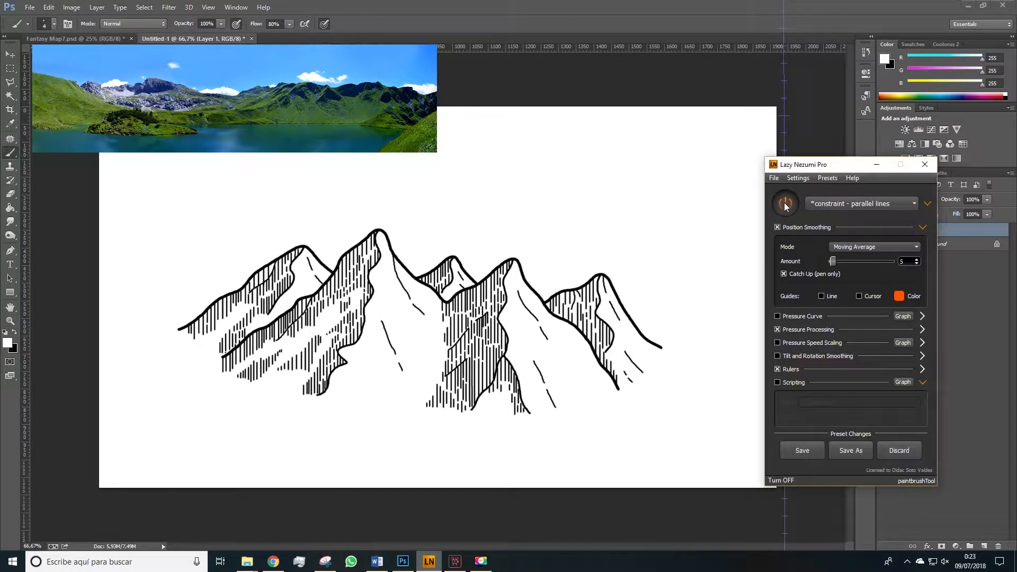
key("space")
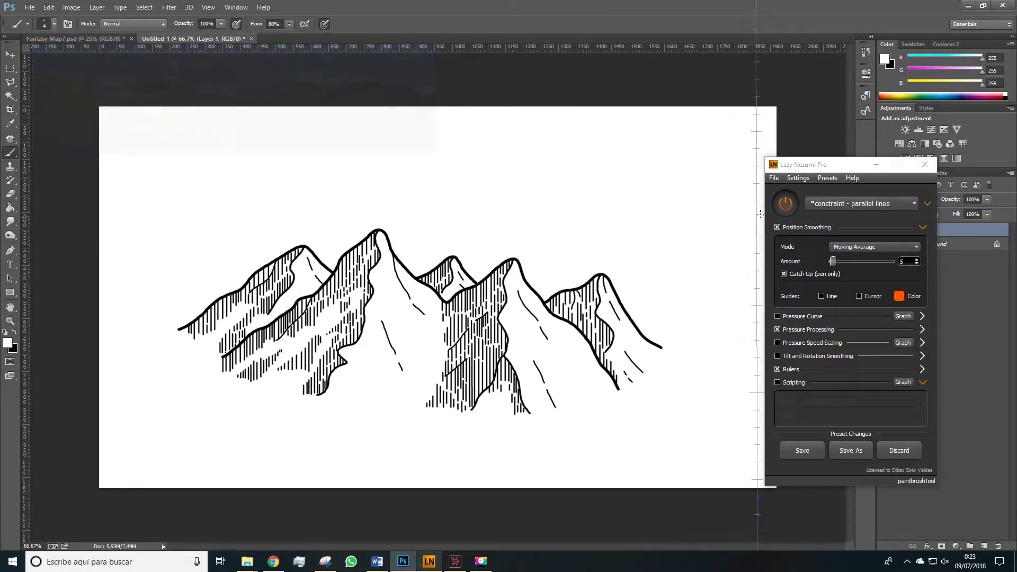
left_click(786, 204)
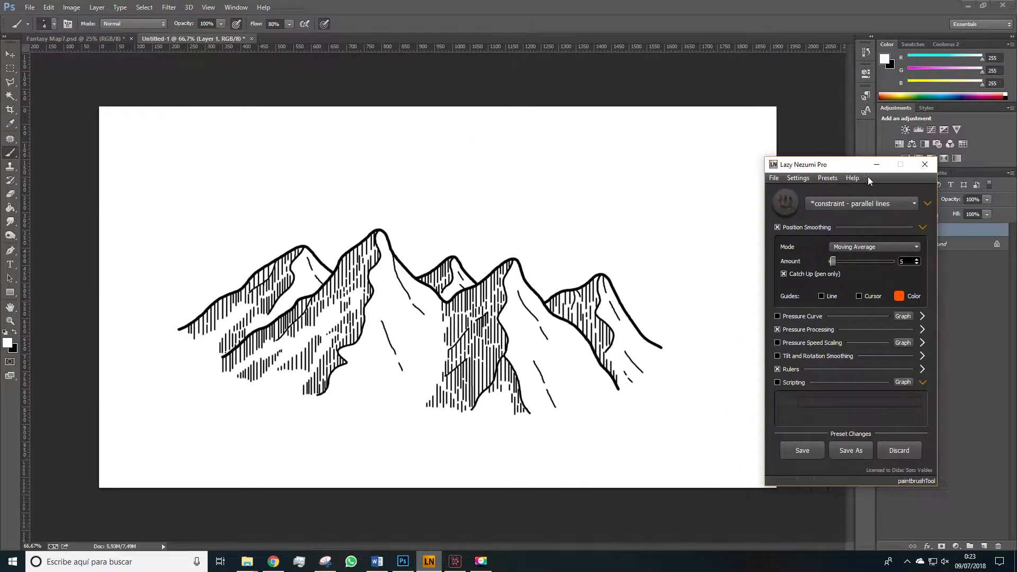
left_click(877, 164)
key("space")
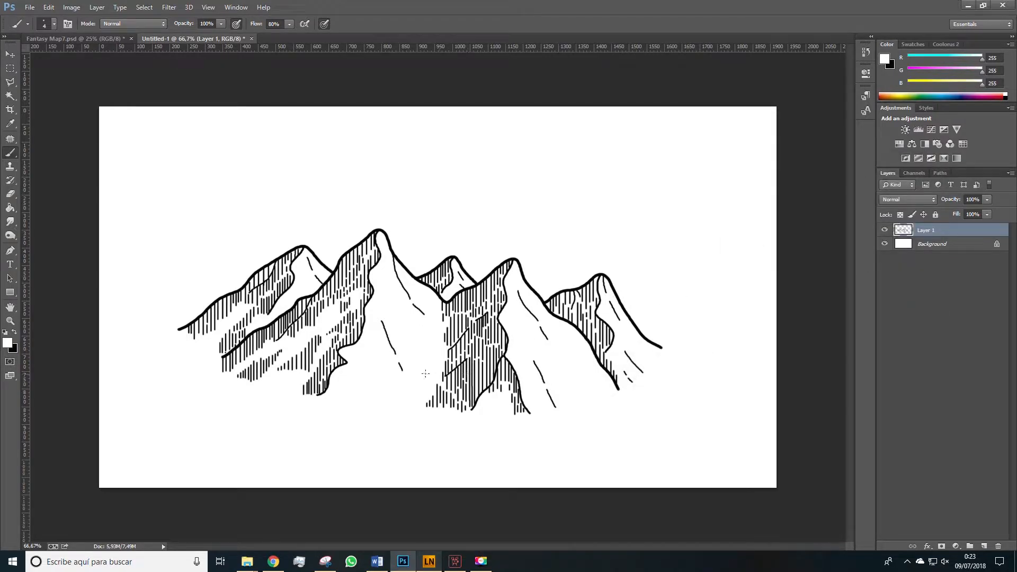
Step: Erase a thin diagonal band through the hatching on the fourth mountain's left face
left_click(9, 195)
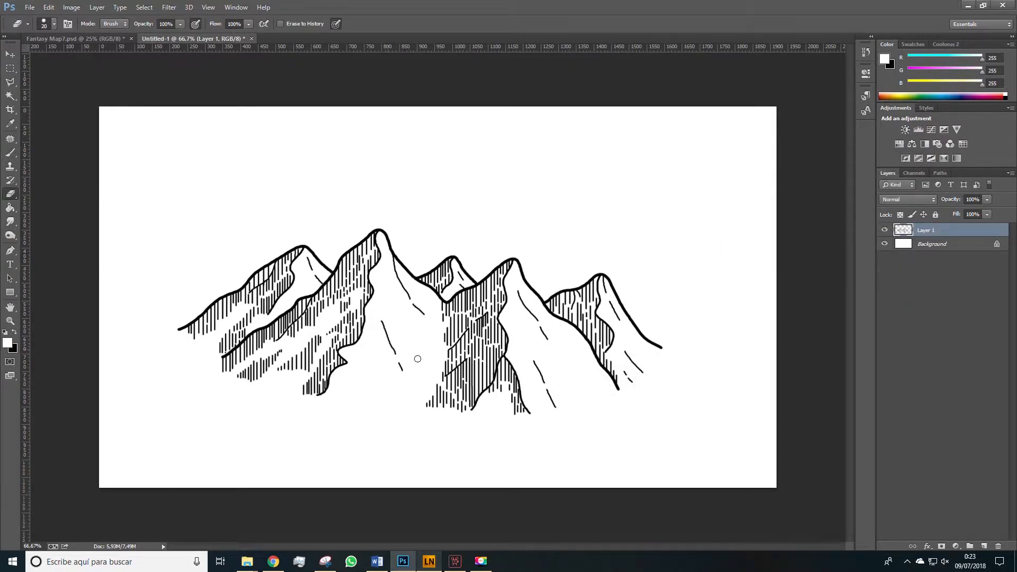
key("z")
left_click(468, 347)
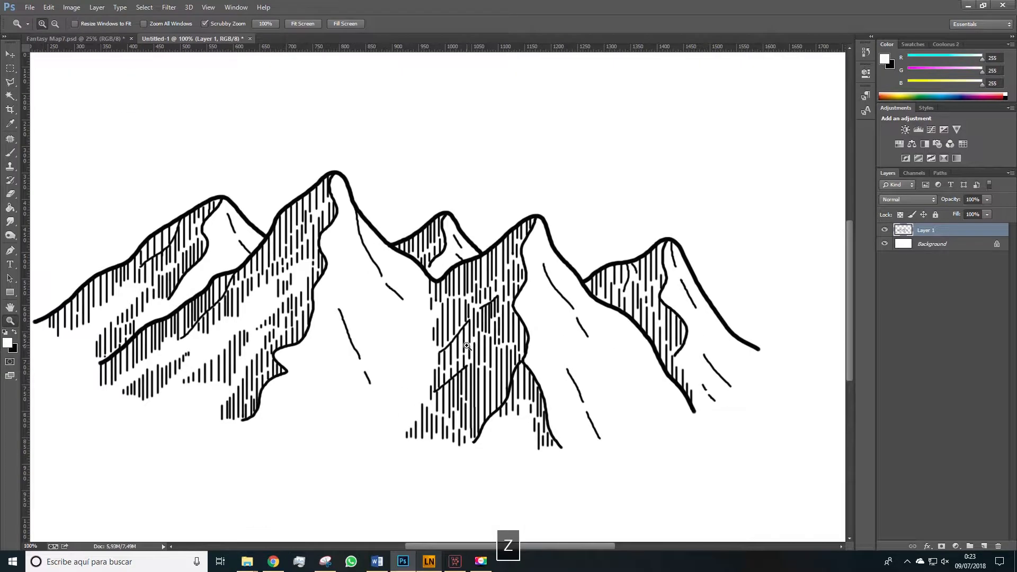
key("e")
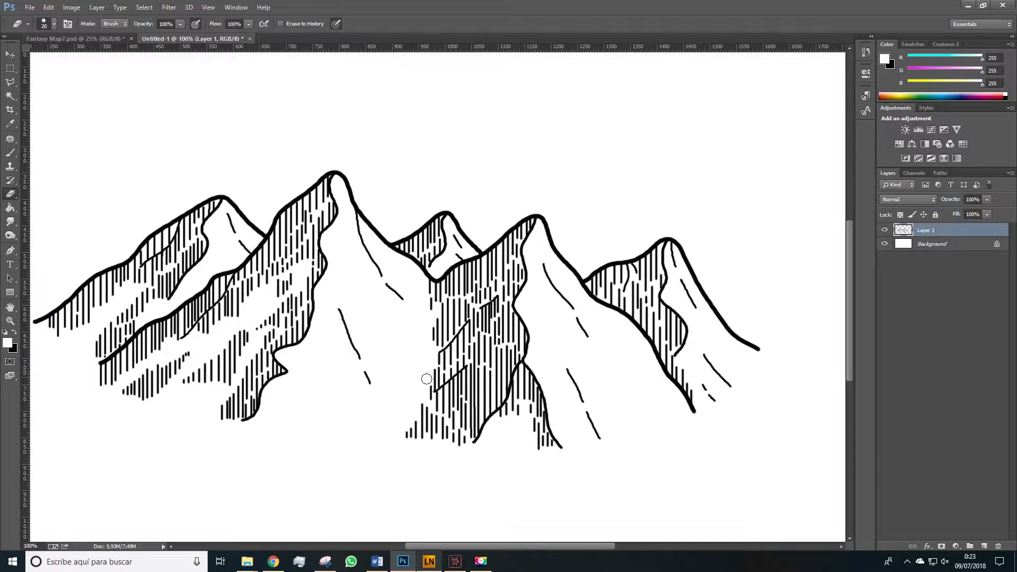
left_click_drag(472, 347, 485, 331)
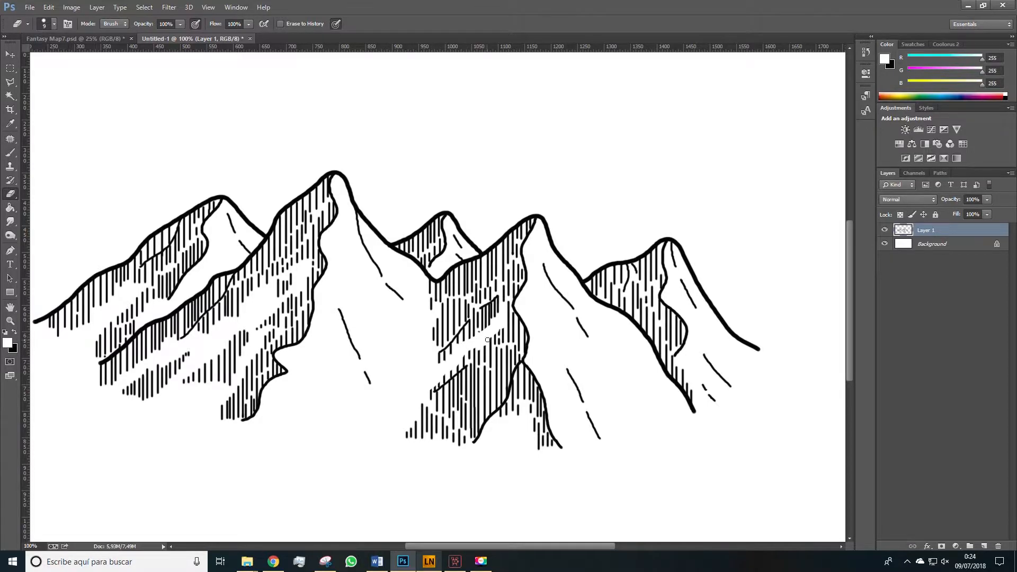
Step: Select a lower diagonal band of the fourth mountain's hatching with the Polygonal Lasso, delete it, deselect, and reduce the eraser size
key("z")
left_click(487, 340, "alt")
left_click(501, 354)
key("e")
key("l")
left_click(488, 353)
left_click(489, 354)
key("e")
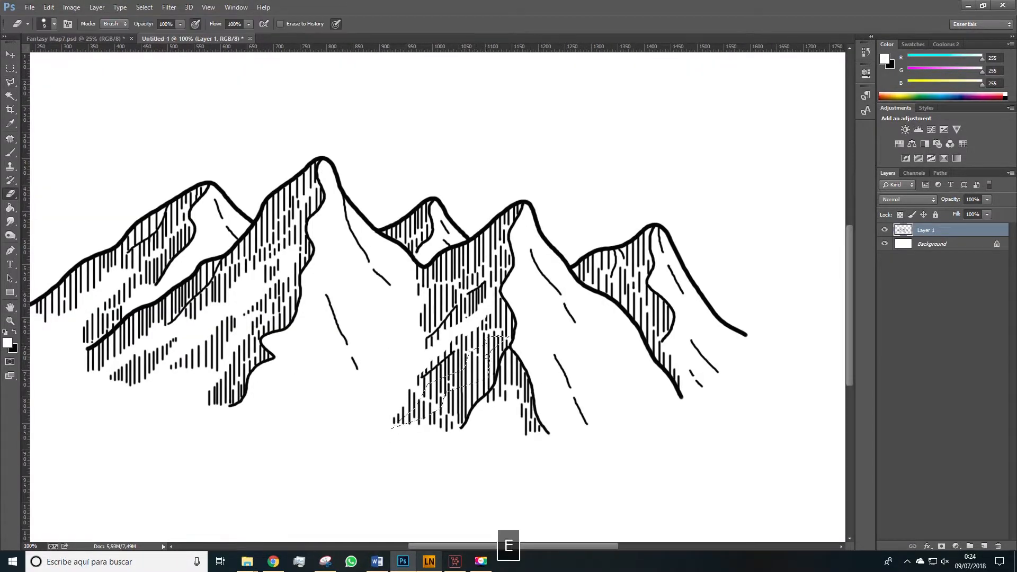
key("Delete")
key("ctrl+d")
key("[")
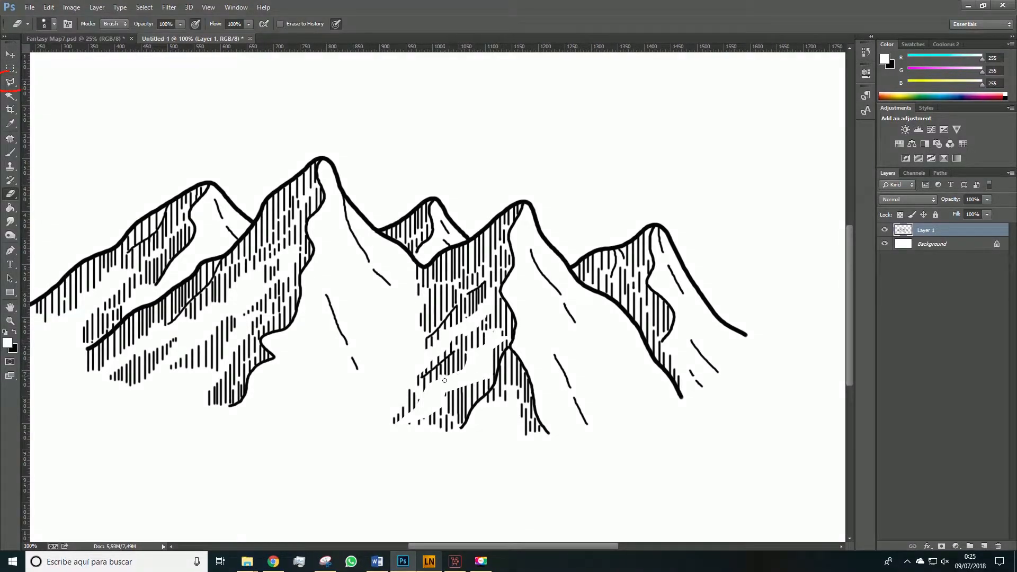
Step: Erase remaining hatch fragments in the lower light band of the fourth mountain's left face
left_click_drag(458, 392, 466, 386)
key("z")
left_click(461, 390, "alt")
left_click(461, 389, "alt")
left_click(461, 302)
left_click(461, 302)
Step: Try to clear an upper band of the fourth mountain's hatching with a Polygonal Lasso selection
key("e")
key("l")
left_click(465, 296)
left_click(433, 301)
key("e")
right_click(432, 287)
left_click(10, 67)
key("ctrl+alt+z")
key("ctrl+alt+z")
Step: Erase a light band through the hatching near the top of the fourth mountain's left face, then deselect
key("e")
mouse_move(501, 256)
left_mouse_down()
mouse_move(477, 286)
mouse_move(442, 298)
mouse_move(539, 242)
left_mouse_up()
key("ctrl+d")
Step: Clear a light band in the upper hatching of the rightmost mountain's left face using a Polygonal Lasso selection and the eraser
key("z")
left_click(620, 408, "alt")
key("l")
left_click(549, 304)
left_click(562, 294)
left_click(579, 295)
left_click(553, 312)
key("z")
triple_click(584, 316)
key("b")
right_click(472, 270)
key("ctrl+d")
key("e")
left_click_drag(560, 204, 594, 197)
left_click_drag(545, 247, 530, 281)
Step: Add thin vertical hatch lines to the rightmost mountain's left face with a 4 px black brush and Lazy Nezumi Pro's parallel-lines constraint
key("z")
triple_click(647, 257, "alt")
double_click(627, 241)
key("b")
left_click(601, 305, "alt")
right_click(637, 319)
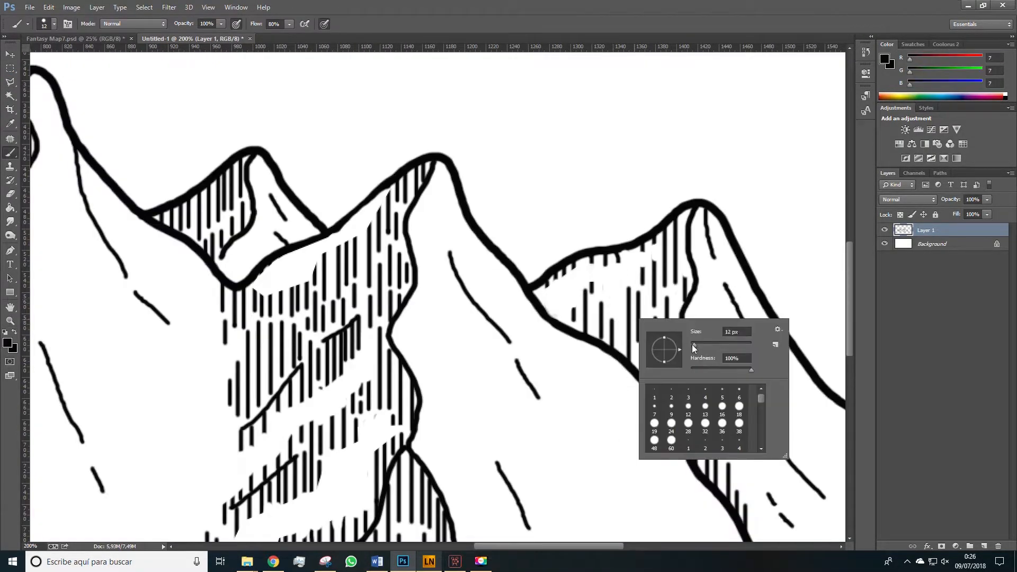
left_click(428, 561)
right_click(655, 264)
left_click_drag(714, 292, 708, 292)
left_click_drag(612, 279, 612, 312)
left_click_drag(618, 297, 618, 347)
mouse_move(555, 303)
left_mouse_down()
mouse_move(556, 321)
mouse_move(567, 319)
left_mouse_up()
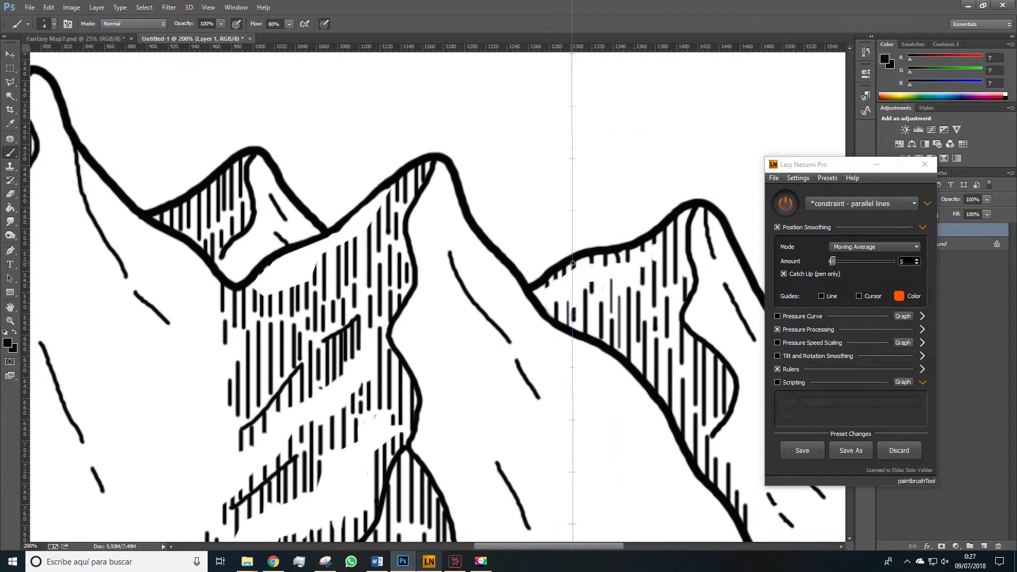
key("ctrl+z")
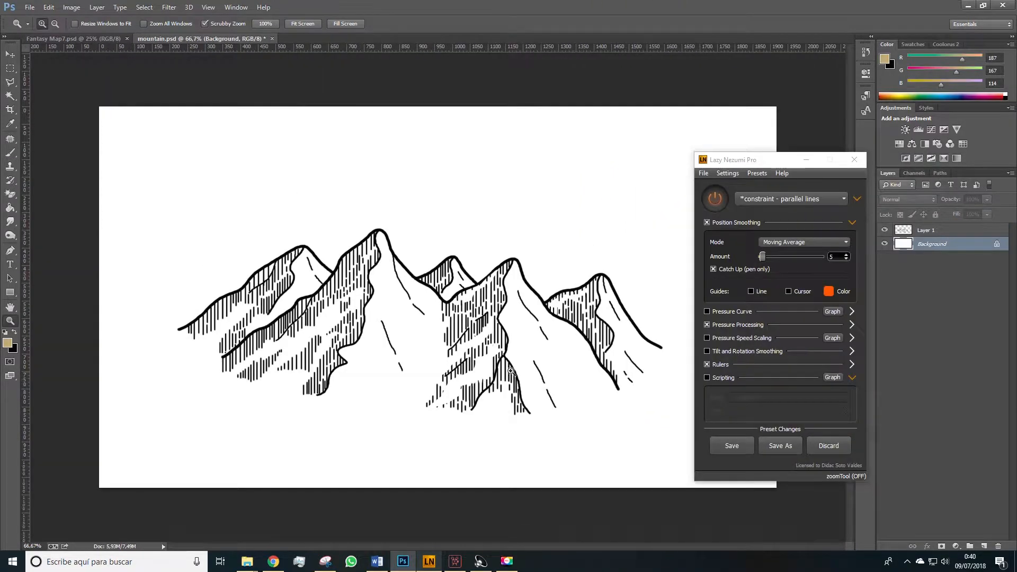
Step: Turn off and minimise Lazy Nezumi Pro, then add a new layer between Background and Layer 1
left_click(715, 204)
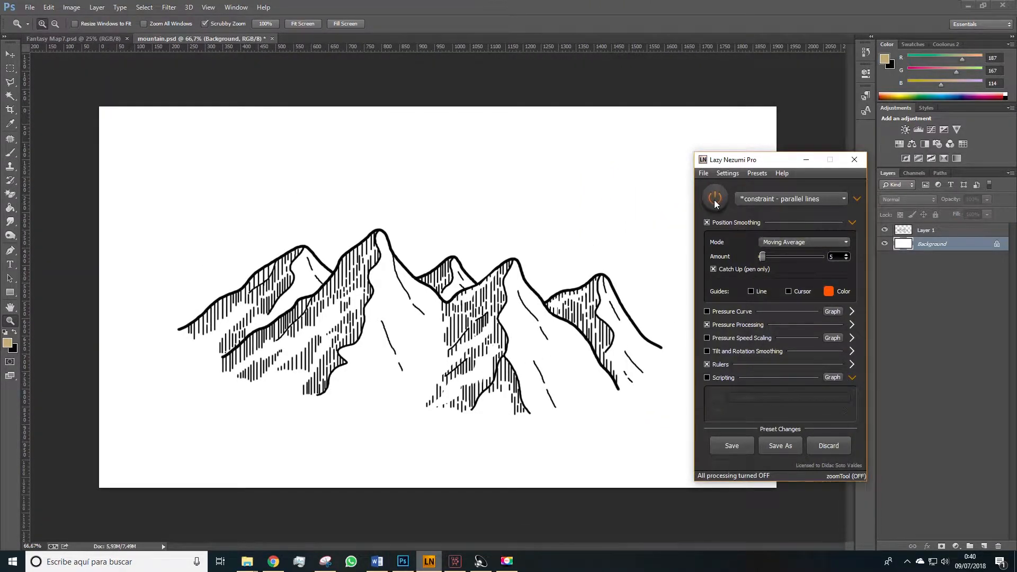
left_click(807, 159)
key("space")
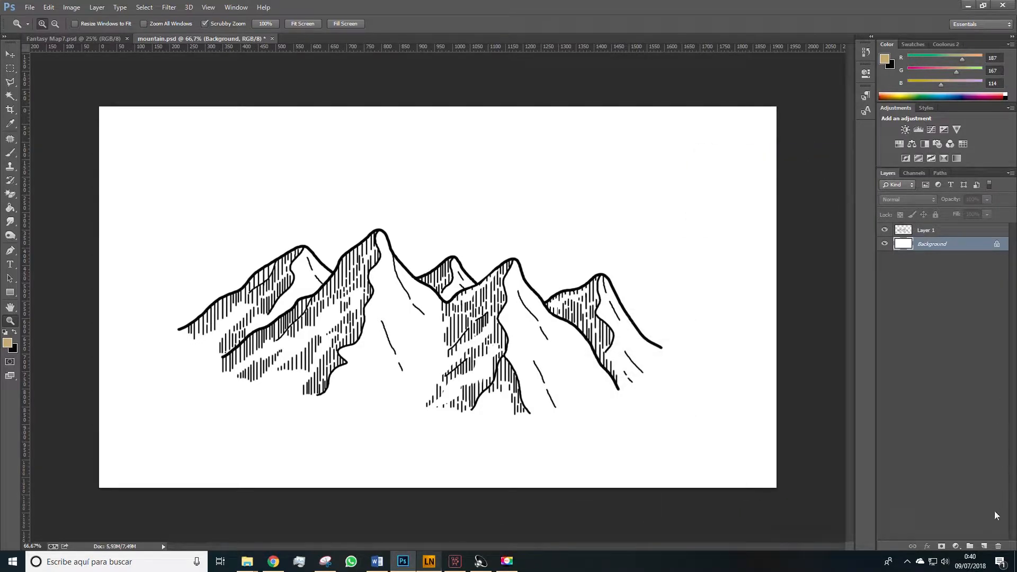
left_click(985, 546)
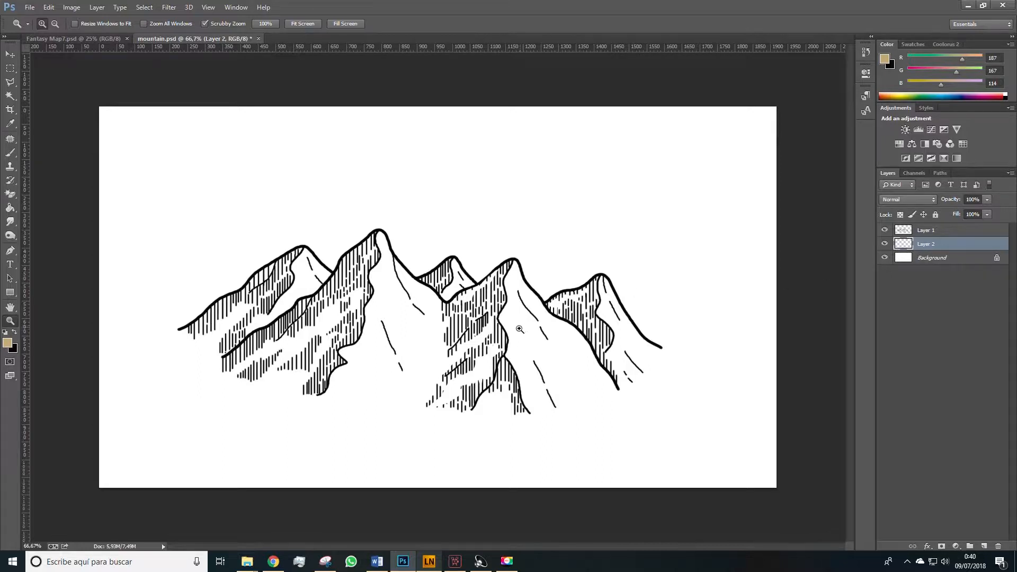
Step: Paint a flat tan base, about RGB 184, 165, 113, under the whole mountain range on Layer 2
key("b")
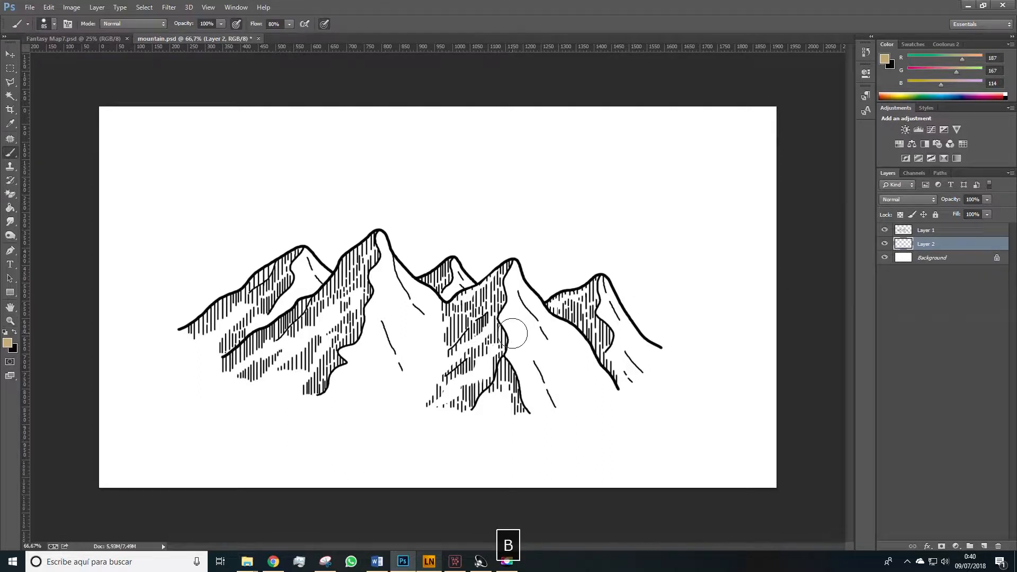
left_click(8, 346)
left_click(574, 412)
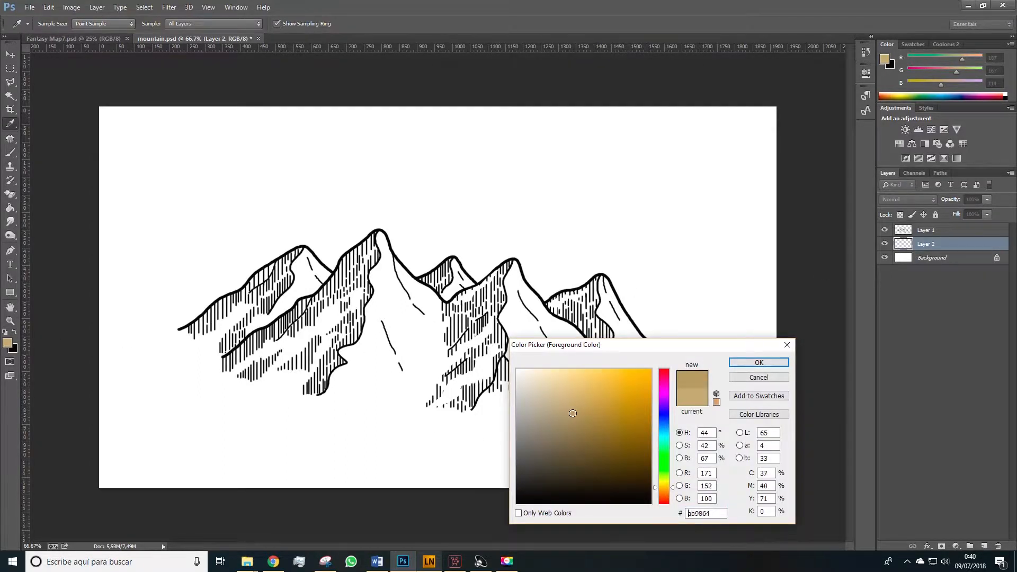
left_click_drag(568, 413, 567, 409)
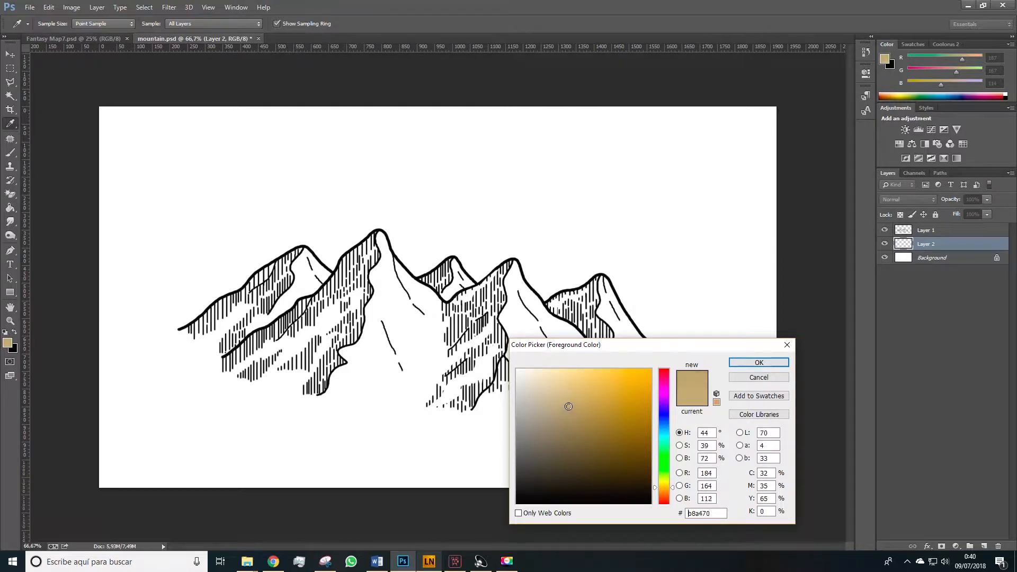
left_click(759, 363)
mouse_move(652, 362)
left_mouse_down()
mouse_move(617, 328)
mouse_move(600, 289)
mouse_move(556, 395)
mouse_move(506, 274)
left_mouse_up()
mouse_move(316, 377)
left_mouse_down()
mouse_move(437, 345)
mouse_move(262, 284)
mouse_move(348, 273)
mouse_move(413, 294)
mouse_move(449, 284)
mouse_move(479, 342)
left_mouse_up()
Step: Choose a darker brown, RGB 135, 122, 85, and shade the rightmost mountain's left face with a smaller brush
left_click(529, 343, "alt")
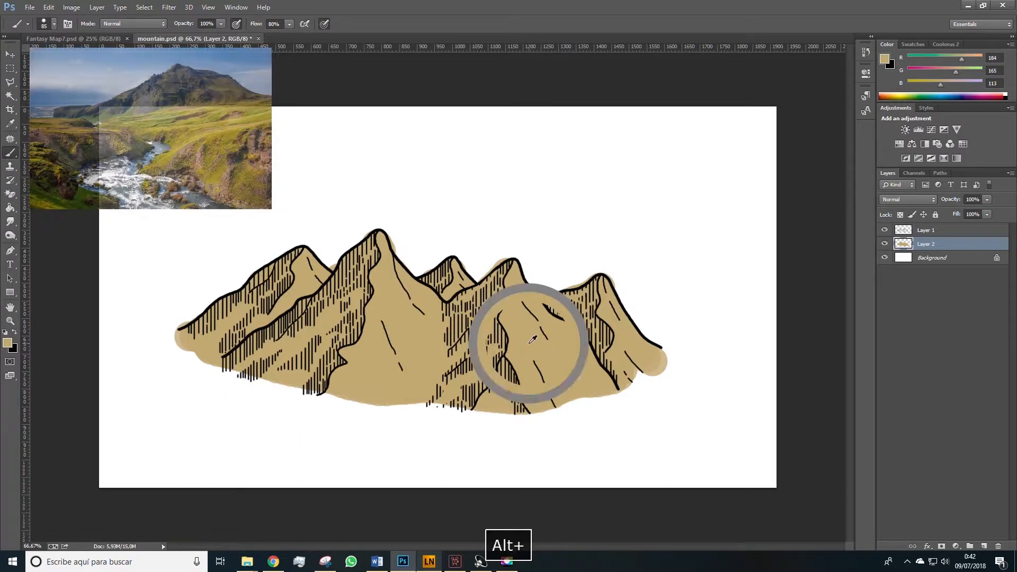
left_click(7, 342)
left_click(566, 429)
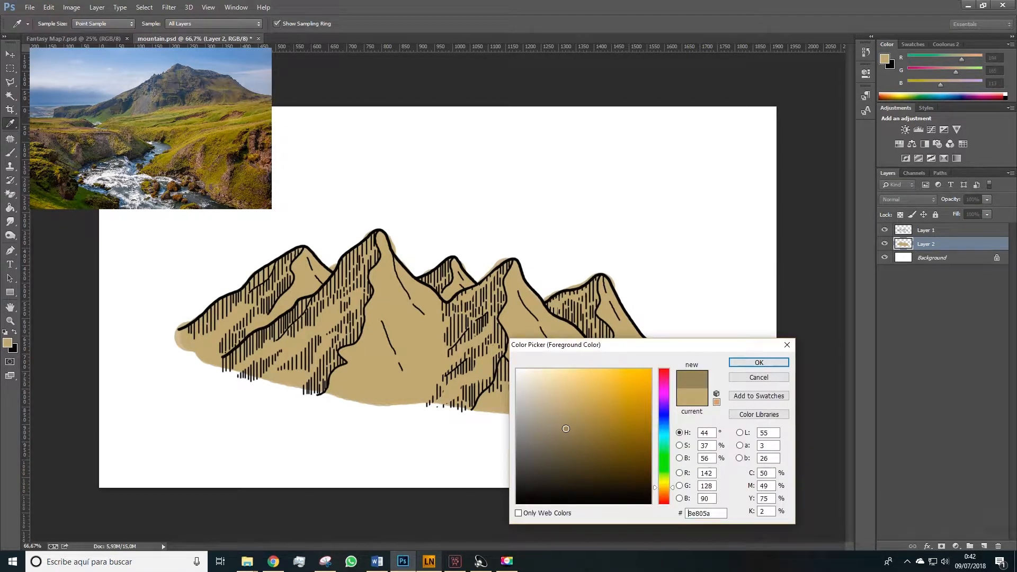
left_click(771, 361)
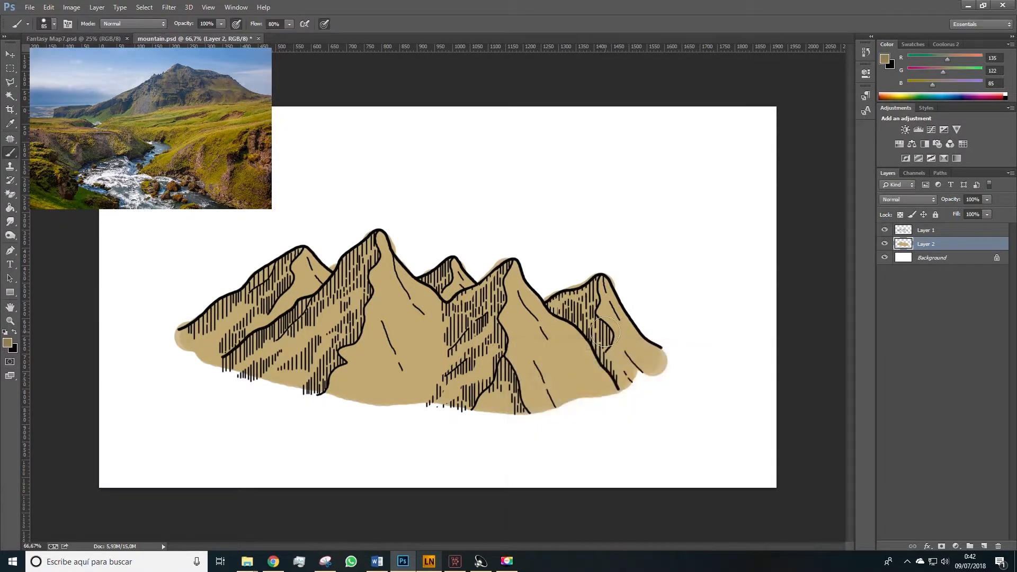
key("bracketleft")
key("bracketleft")
key("bracketleft")
mouse_move(603, 348)
left_mouse_down()
mouse_move(557, 313)
mouse_move(597, 281)
mouse_move(605, 334)
mouse_move(588, 292)
mouse_move(562, 305)
left_mouse_up()
Step: Enlarge the brush and paint the fourth mountain's hatched left face and foot dark brown
key("bracketright")
key("bracketright")
key("bracketright")
key("bracketright")
key("bracketright")
mouse_move(461, 291)
left_mouse_down()
mouse_move(512, 393)
mouse_move(506, 411)
mouse_move(517, 411)
left_mouse_up()
left_click_drag(450, 341, 451, 320)
left_click_drag(495, 286, 507, 268)
Step: Sample the dark brown and paint the hatched left faces of the two leftmost mountains
key("b")
left_click(510, 273, "alt")
left_click(464, 319, "alt")
mouse_move(228, 371)
left_mouse_down()
mouse_move(297, 339)
mouse_move(371, 247)
mouse_move(212, 366)
mouse_move(294, 253)
left_mouse_up()
Step: Erase the tan overspill outside the outlines around the tallest mountain and the small peak beside it
key("e")
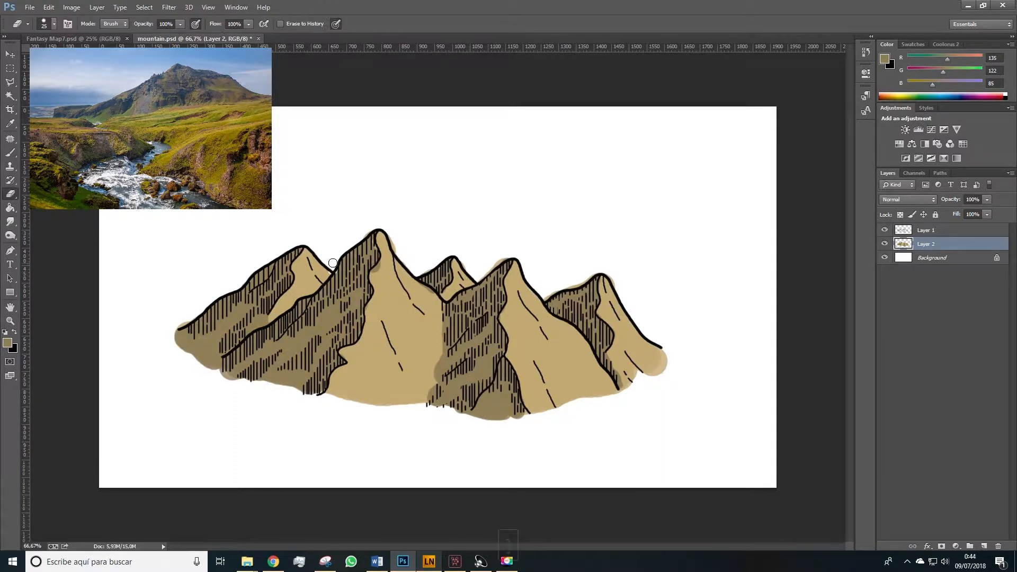
key("z")
double_click(423, 261)
left_click_drag(320, 185, 361, 261)
left_click_drag(447, 288, 423, 302)
Step: Sample the light tan and retouch the light face below the peaks
key("b")
left_click(424, 366, "alt")
left_click_drag(456, 356, 404, 325)
Step: Undo the last stroke, reset the default colours, and erase the overspill along the upper outlines of the mountains on the right
key("e")
key("ctrl+z")
key("d")
left_click(9, 193)
left_click_drag(540, 268, 563, 300)
key("space")
mouse_move(593, 323)
left_mouse_down()
mouse_move(676, 257)
mouse_move(287, 202)
left_mouse_up()
mouse_move(466, 270)
left_mouse_down()
mouse_move(652, 273)
mouse_move(660, 301)
left_mouse_up()
Step: Erase the colour overspill along the leftmost mountain's outline and foot
key("z")
mouse_move(543, 249)
left_mouse_down()
mouse_move(425, 171)
mouse_move(373, 171)
left_mouse_up()
double_click(372, 254)
key("space")
left_click_drag(373, 254, 525, 151)
mouse_move(125, 315)
left_mouse_down()
mouse_move(272, 313)
mouse_move(102, 402)
mouse_move(142, 264)
left_mouse_up()
key("bracketright")
left_click_drag(192, 391, 313, 440)
Step: Retouch the light and dark colour along the tallest mountain's ridge line with sampled tan and brown
key("z")
left_click_drag(583, 370, 206, 214)
left_click_drag(378, 133, 340, 420)
left_click_drag(347, 221, 321, 241)
key("ctrl+z")
key("b")
left_click(334, 234, "alt")
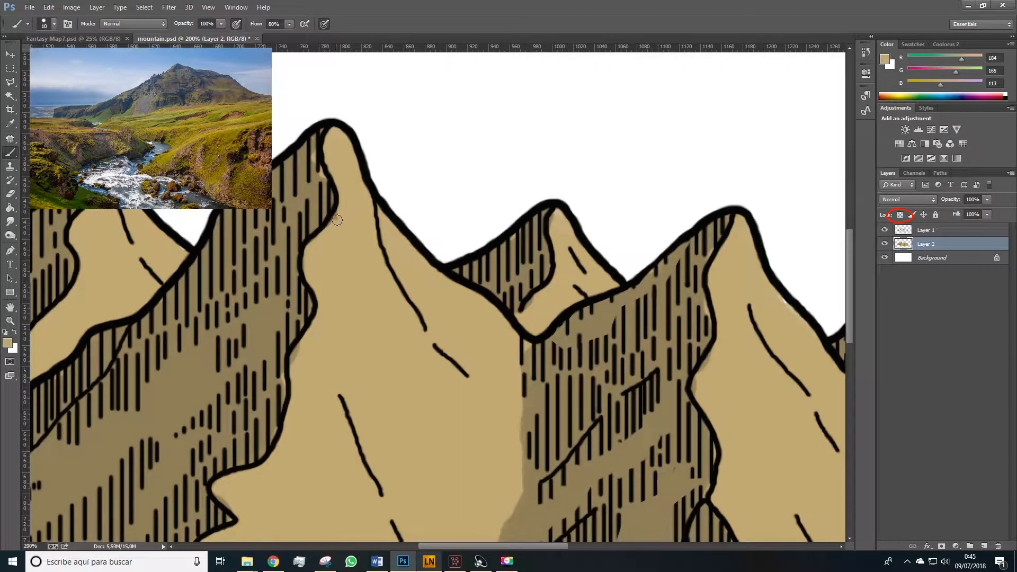
left_click(322, 181, "alt")
left_click_drag(314, 160, 313, 146)
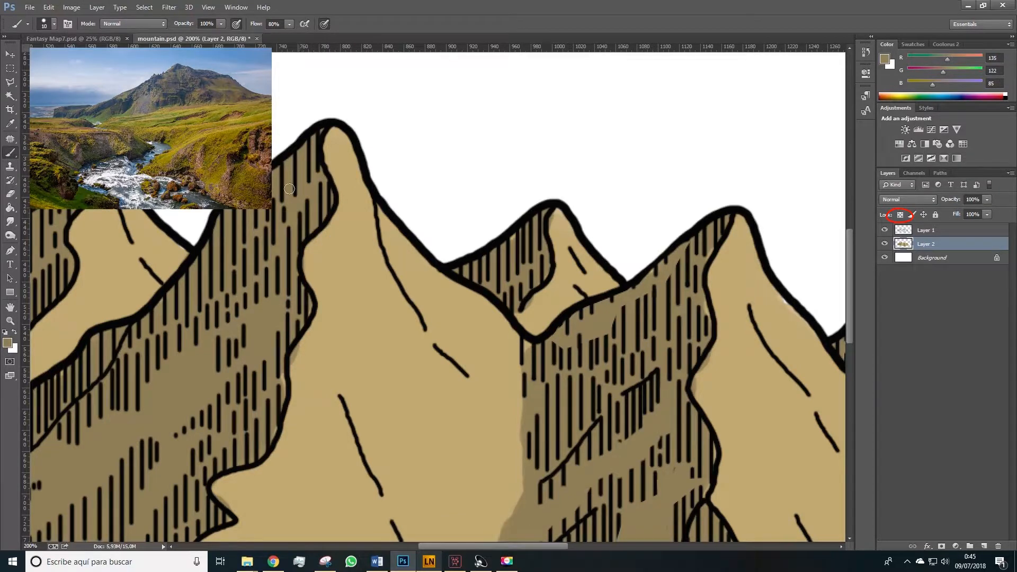
Step: Blend the tan and brown boundary beside the fourth mountain's left face with the Mixer Brush at size 15
left_click_drag(193, 388, 173, 249)
left_click_drag(447, 354, 410, 324)
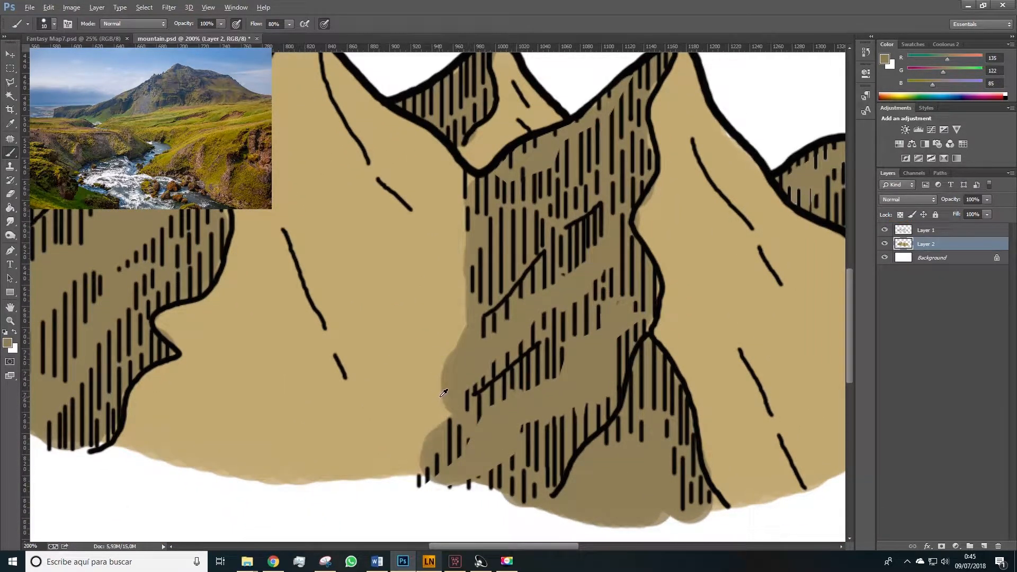
left_click(10, 152)
left_click(43, 184)
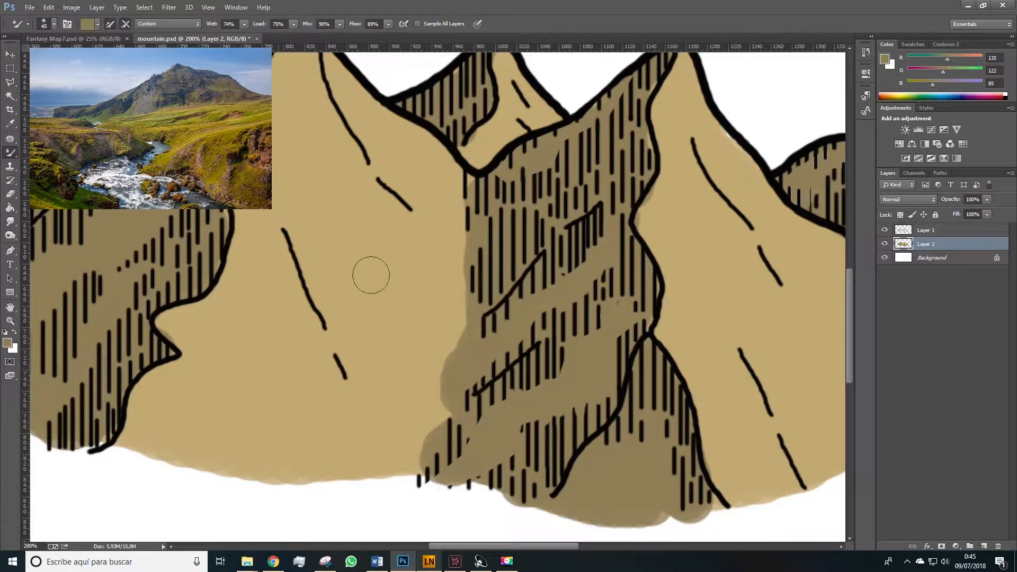
key("bracketleft")
key("bracketleft")
key("bracketleft")
left_click_drag(463, 301, 446, 357)
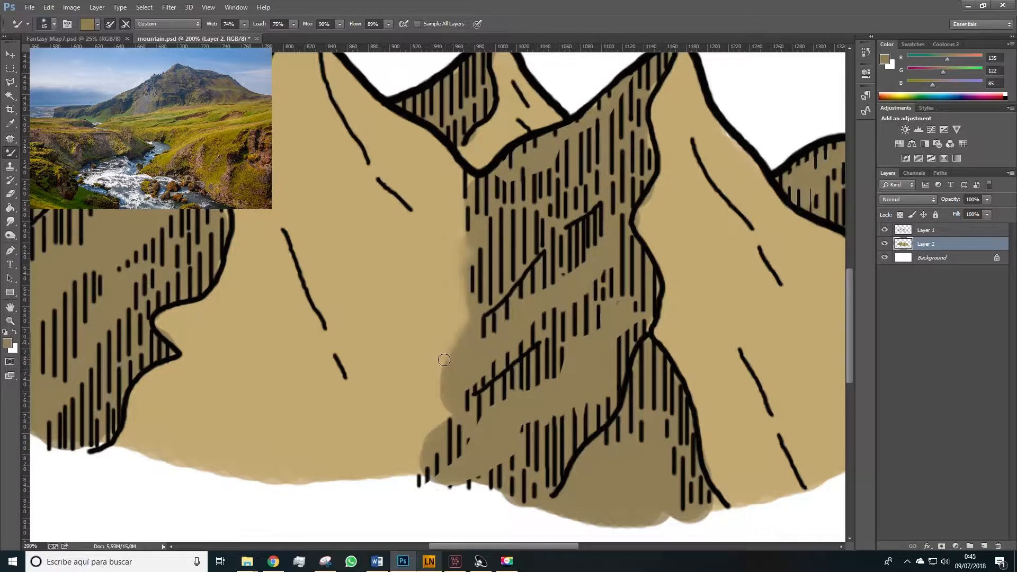
left_click_drag(439, 398, 424, 444)
left_click_drag(448, 398, 463, 223)
Step: Enlarge the Mixer Brush to size 50 and soften the same shadow boundary with sampled tan
key("bracketright")
key("bracketright")
key("bracketright")
key("bracketright")
key("bracketright")
key("bracketright")
key("bracketright")
left_click(434, 380, "alt")
left_click_drag(428, 326, 423, 439)
Step: Smooth the shadow edge beside the fourth mountain with the regular Brush at 26% opacity and a sampled intermediate brown
key("z")
mouse_move(461, 393)
left_mouse_down()
mouse_move(382, 393)
mouse_move(461, 393)
left_mouse_up()
key("b")
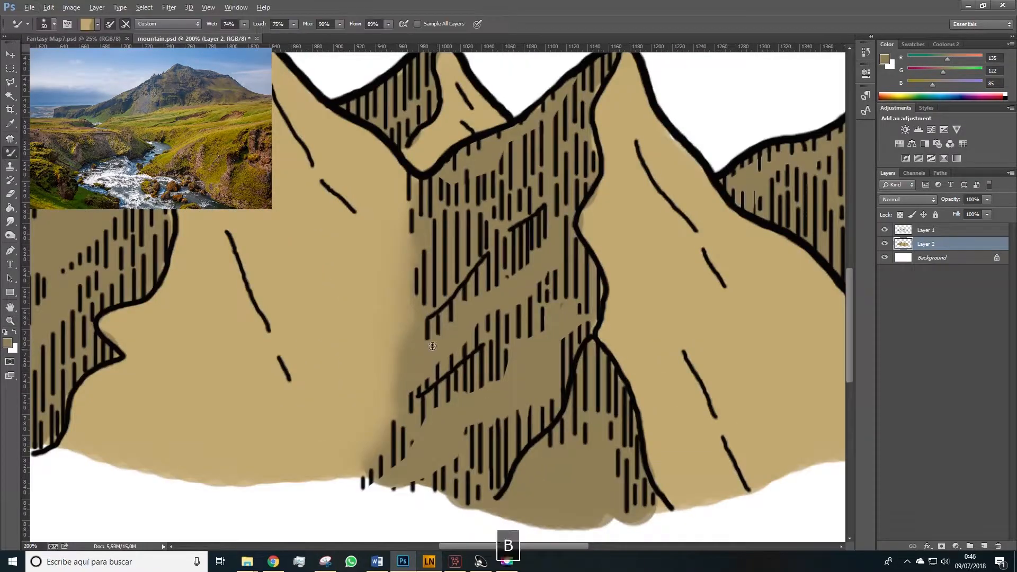
left_click(48, 153)
left_click(401, 333, "alt")
right_click(392, 331)
left_click(221, 24)
left_click(181, 35)
left_click_drag(395, 220, 422, 369)
Step: Paint soft semi-transparent shading along the foot of the fourth mountain's light face
key("space")
left_click_drag(742, 370, 503, 278)
left_click_drag(627, 304, 343, 418)
key("space")
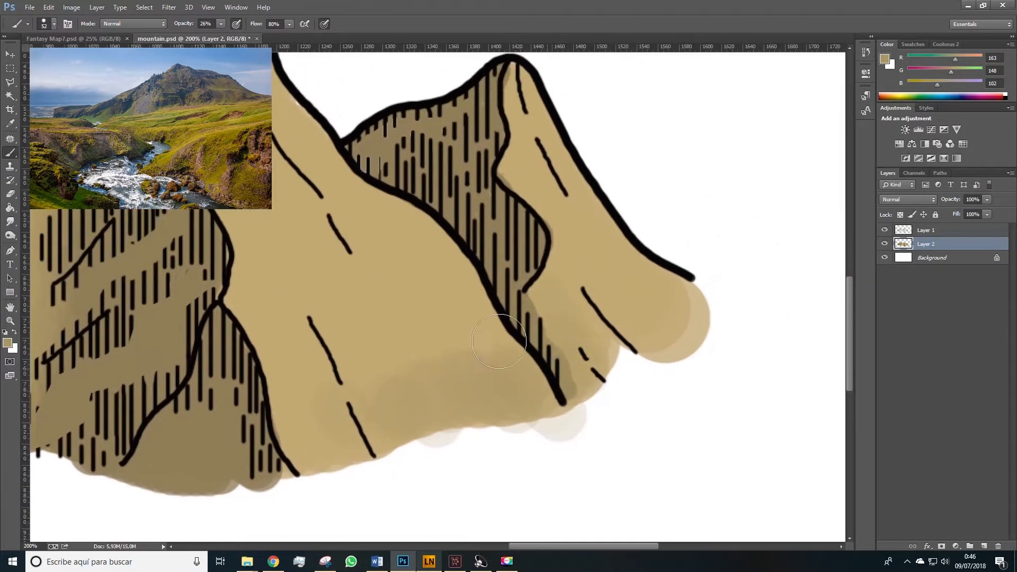
Step: Add soft semi-transparent shading at the foot of the leftmost mountain's light face
key("space")
left_click_drag(43, 265, 834, 361)
left_click_drag(289, 282, 337, 241)
Step: Erase the uneven colour overspill around the foot of the rightmost mountain
key("ctrl+space")
mouse_move(598, 390)
left_mouse_down()
mouse_move(519, 390)
mouse_move(597, 390)
left_mouse_up()
left_click(581, 362, "alt")
key("e")
left_click_drag(693, 391, 514, 432)
left_click_drag(793, 334, 806, 261)
left_click_drag(782, 305, 747, 352)
Step: Sample the tan and retouch the light areas near the foot of the range
key("b")
left_click(694, 318, "alt")
left_click_drag(695, 318, 723, 344)
mouse_move(343, 345)
left_mouse_down()
mouse_move(552, 265)
mouse_move(456, 314)
left_mouse_up()
Step: Brighten the sampled tan to #e0c887 and paint soft highlights on the tallest mountain's light face
key("b")
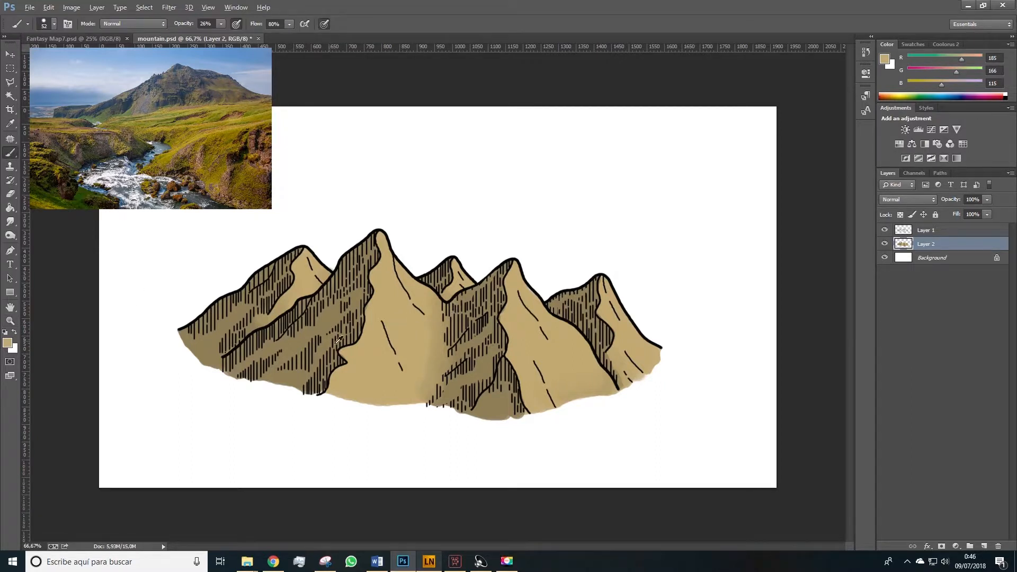
left_click(407, 324, "alt")
left_click(9, 342)
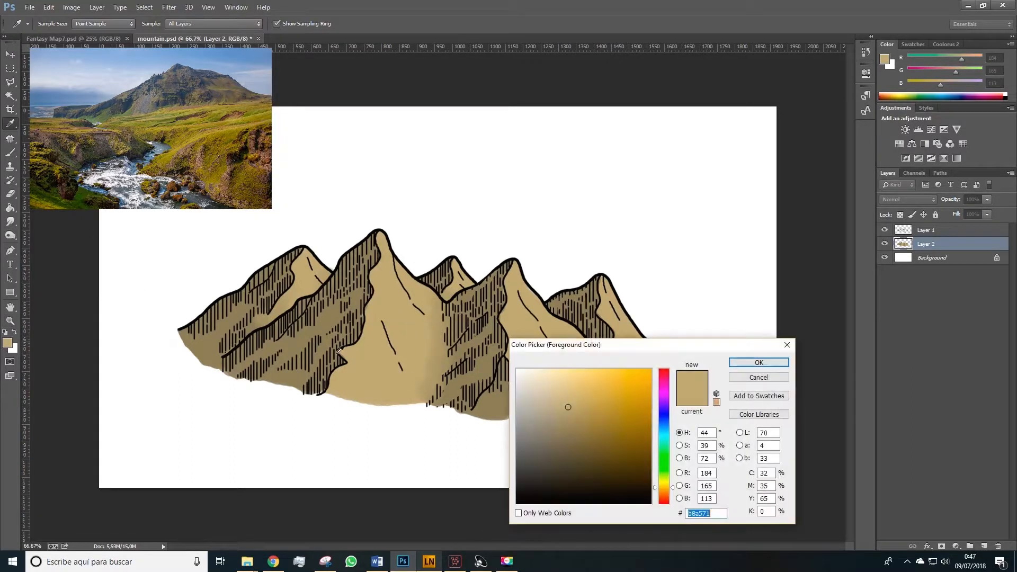
left_click_drag(575, 398, 572, 384)
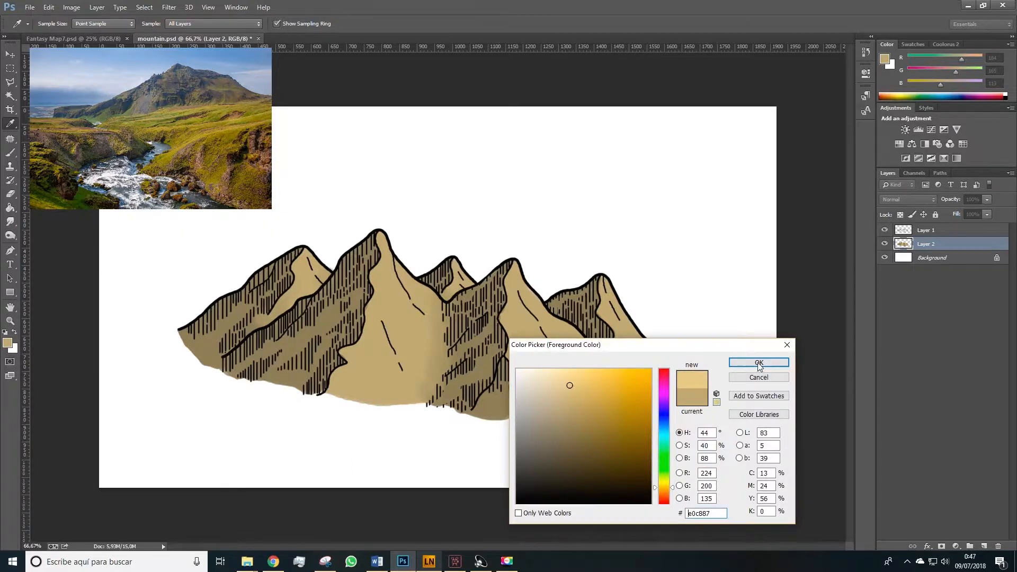
left_click(759, 363)
key("bracketleft")
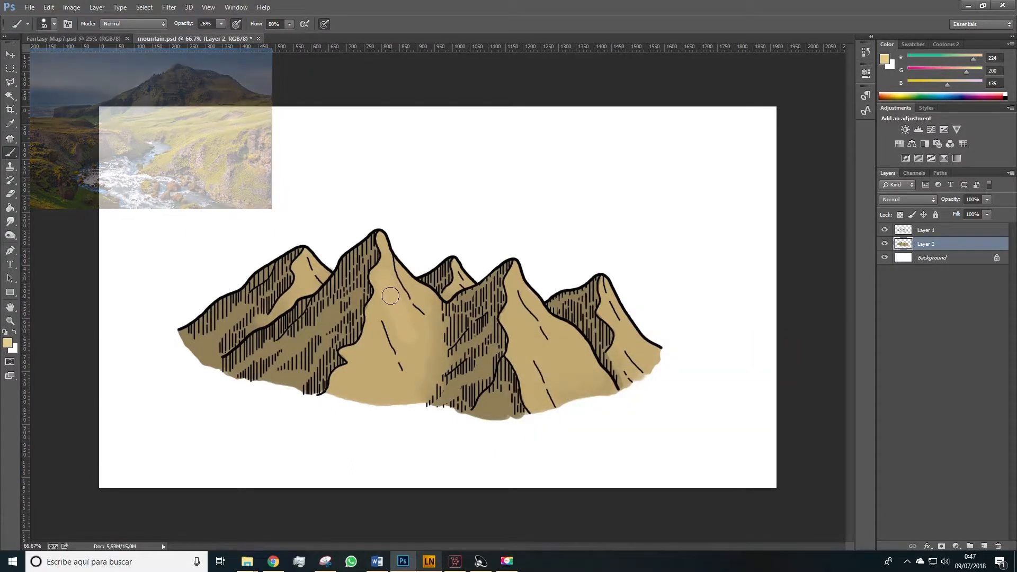
left_click_drag(368, 359, 362, 387)
Step: Paint highlights on the light faces of the surrounding mountains with a 30 px brush at 31% opacity
key("bracketleft")
key("bracketleft")
key("bracketleft")
key("bracketleft")
key("bracketleft")
key("bracketleft")
key("bracketleft")
left_click(220, 23)
left_click(194, 36)
left_click_drag(192, 36, 181, 35)
key("bracketright")
key("bracketright")
key("bracketright")
left_click_drag(538, 312, 527, 298)
left_click_drag(627, 366, 617, 321)
left_click_drag(314, 263, 295, 292)
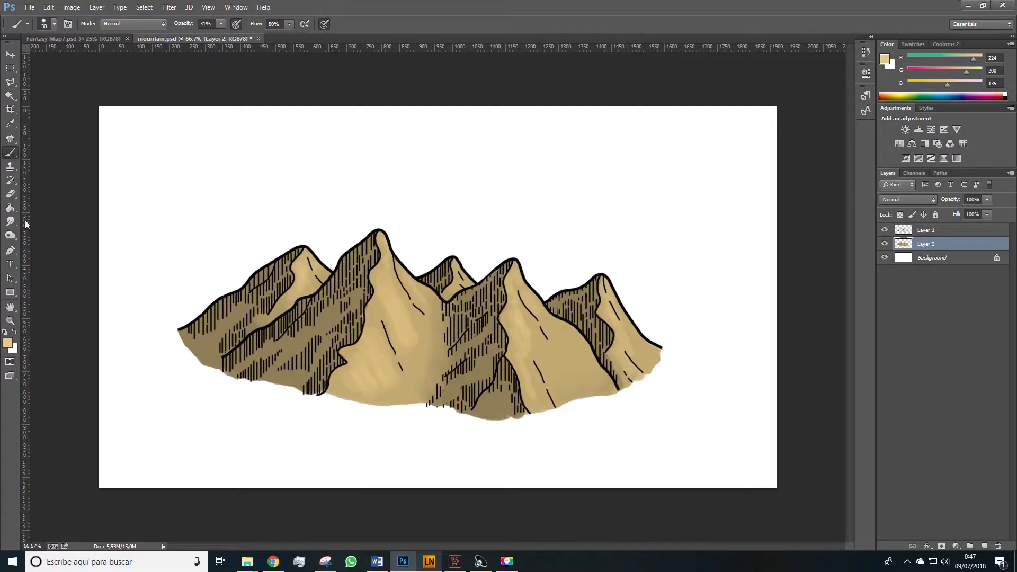
Step: Blend the painted highlights on the tallest mountain's light face with the Mixer Brush
right_click(10, 152)
left_click(58, 186)
left_click(408, 311, "alt")
left_click_drag(363, 377, 363, 402)
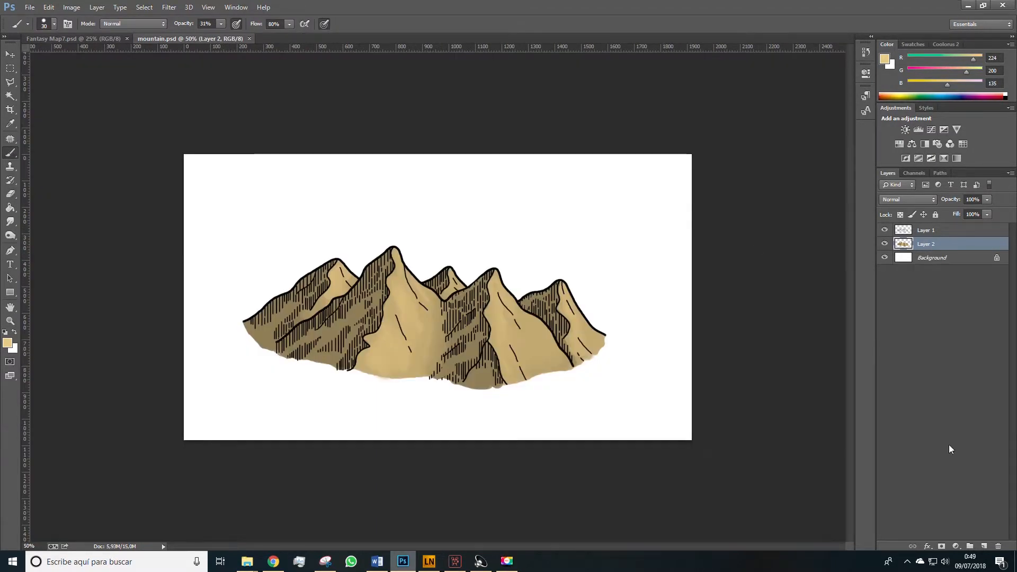
Step: Add a new layer directly above the painted colour layer and get the Brush ready for painting on it
left_click(985, 545)
key("z")
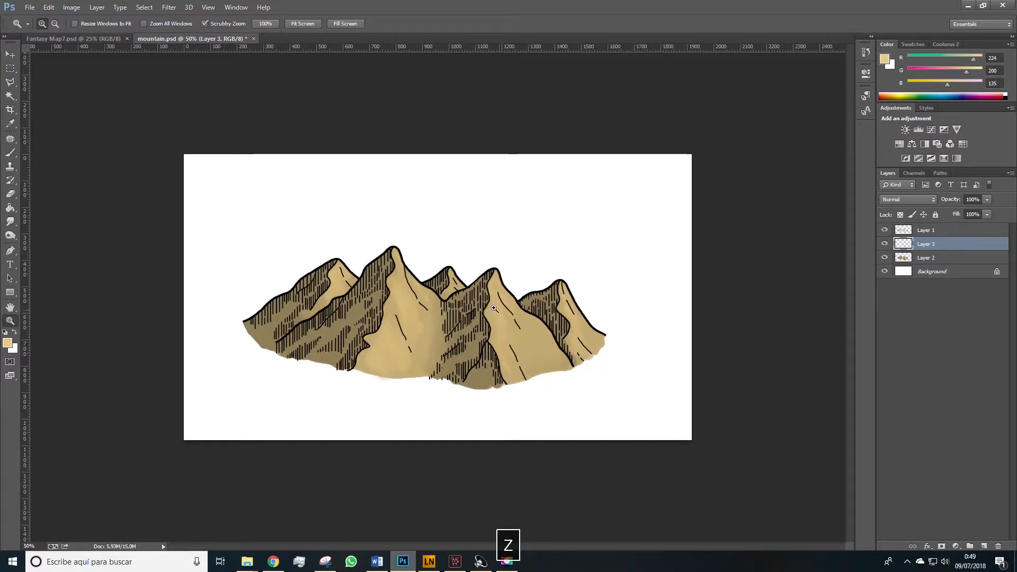
left_click(478, 302)
left_click(478, 302)
key("b")
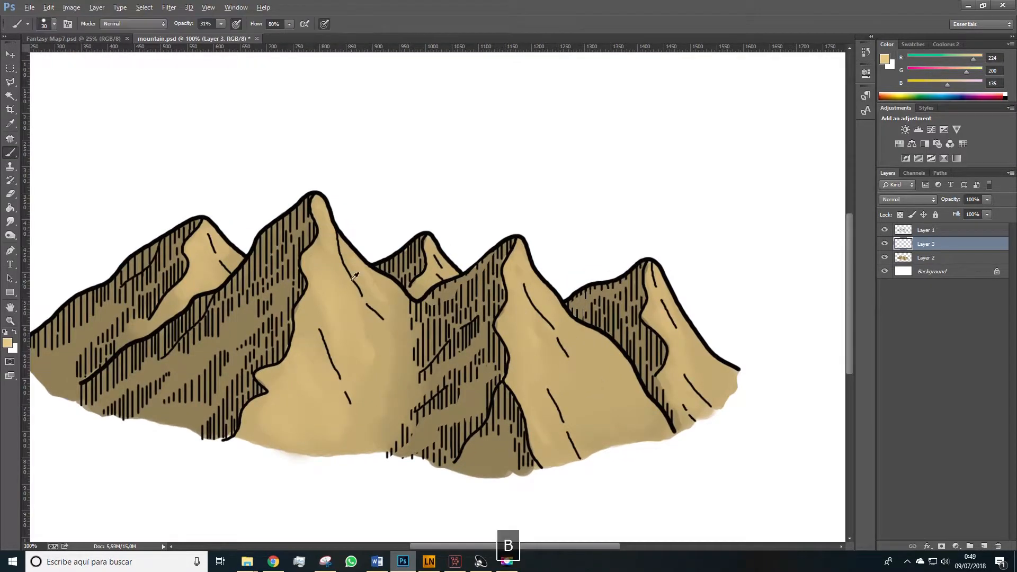
Step: Sample the tan, lighten the foreground colour to #f8e1a4 and reduce the brush size to 9 px
left_click(339, 276, "alt")
left_click(11, 343)
left_click_drag(571, 394, 560, 373)
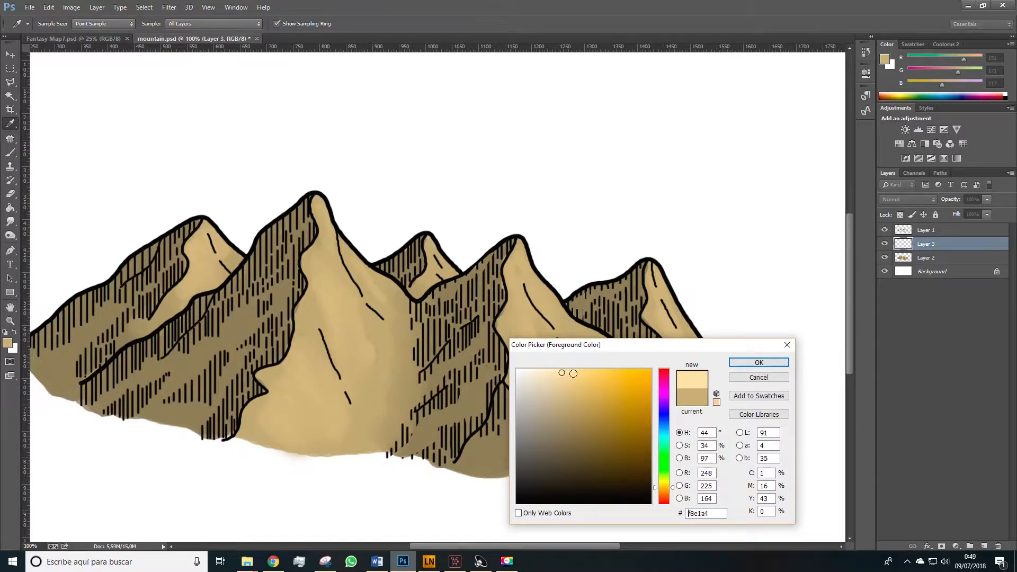
left_click(787, 366)
key("bracketleft")
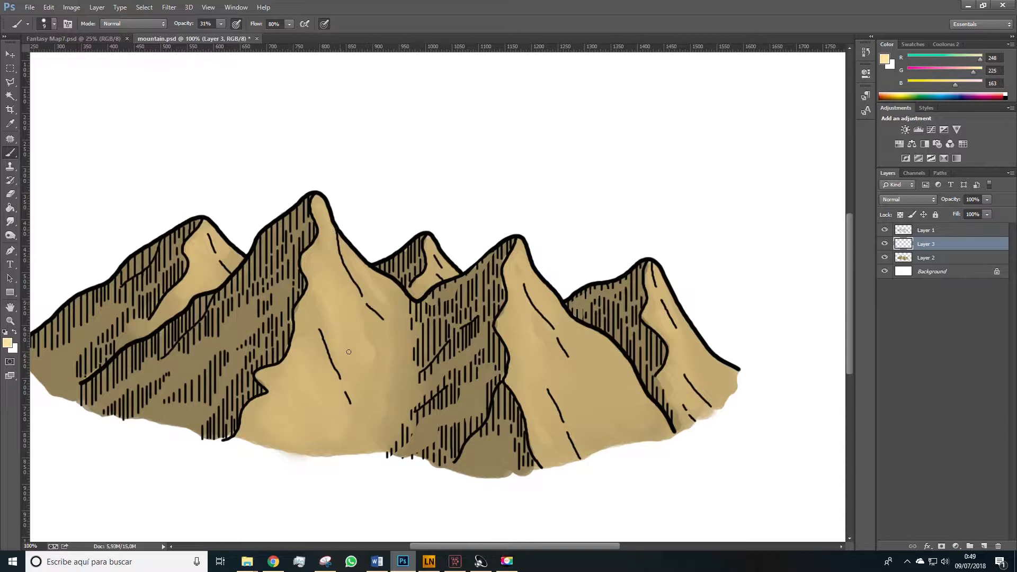
Step: Switch to Lazy Nezumi Pro and load the smoothing - massive preset for the brush strokes
left_click(429, 561)
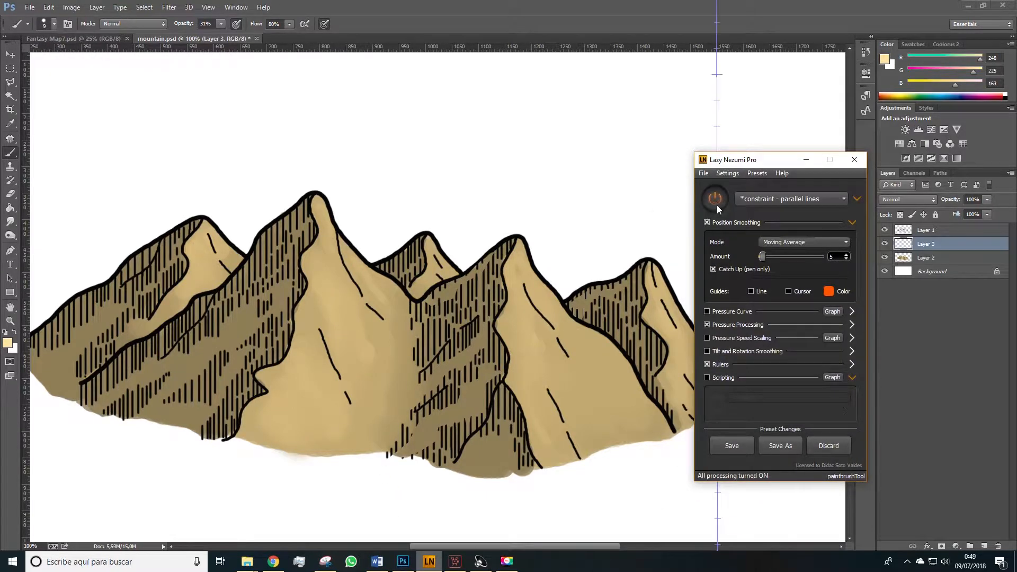
key("space")
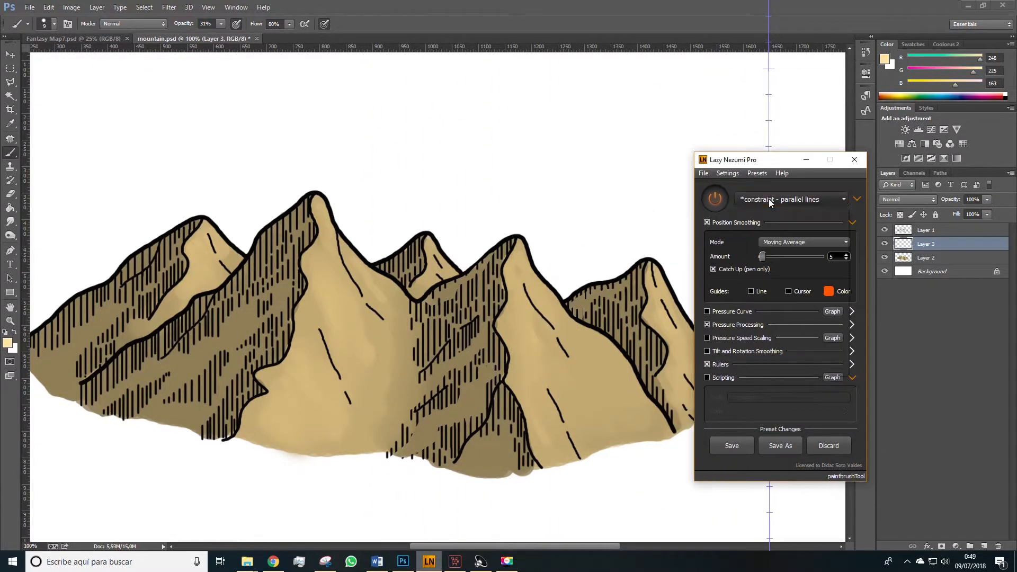
left_click(784, 200)
scroll(773, 309, "down", 3)
left_click(776, 340)
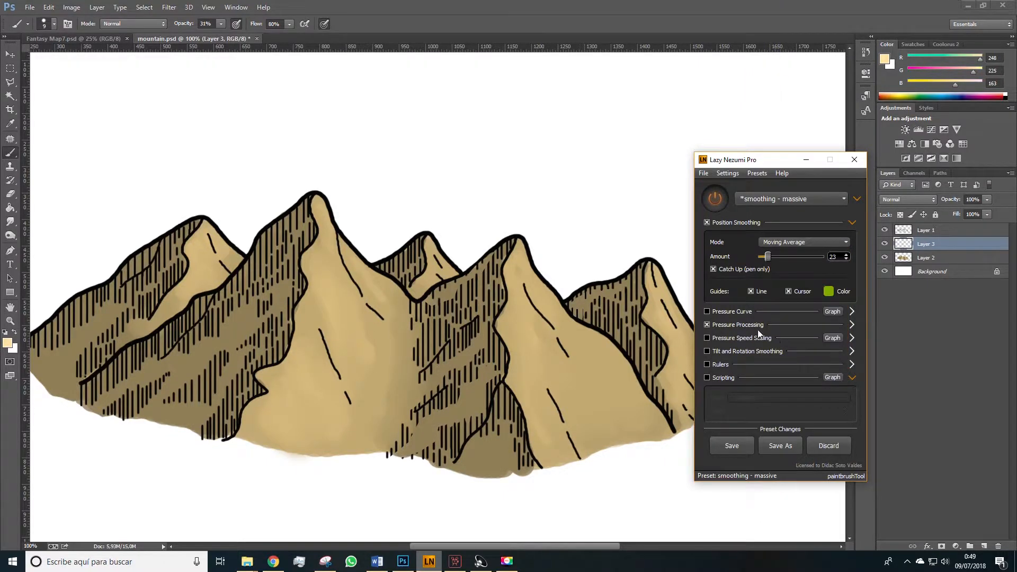
key("space")
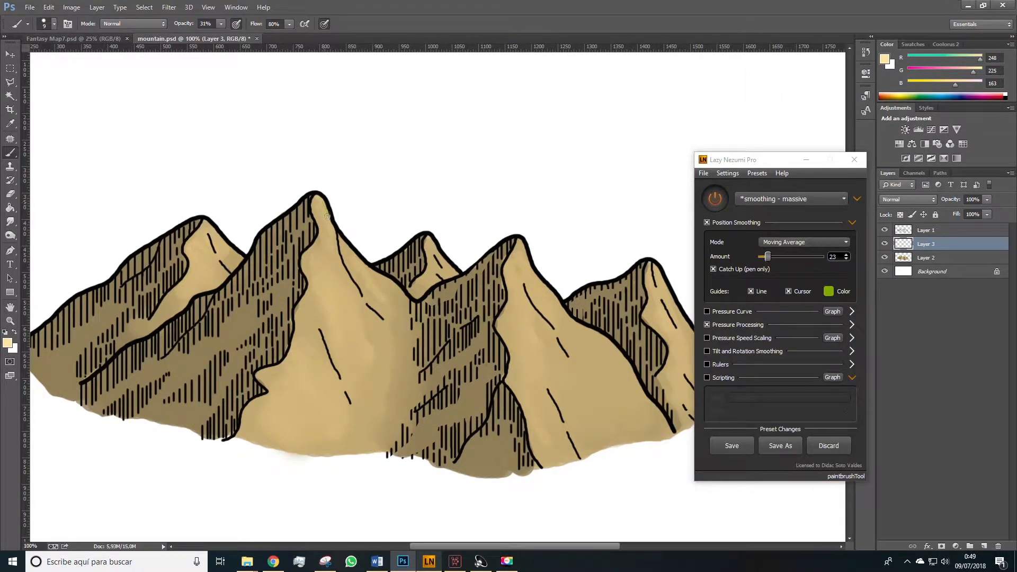
Step: Raise the brush opacity to 76% and paint cream edge highlights along the tallest mountain's peak, ridges and crease lines
left_click(220, 23)
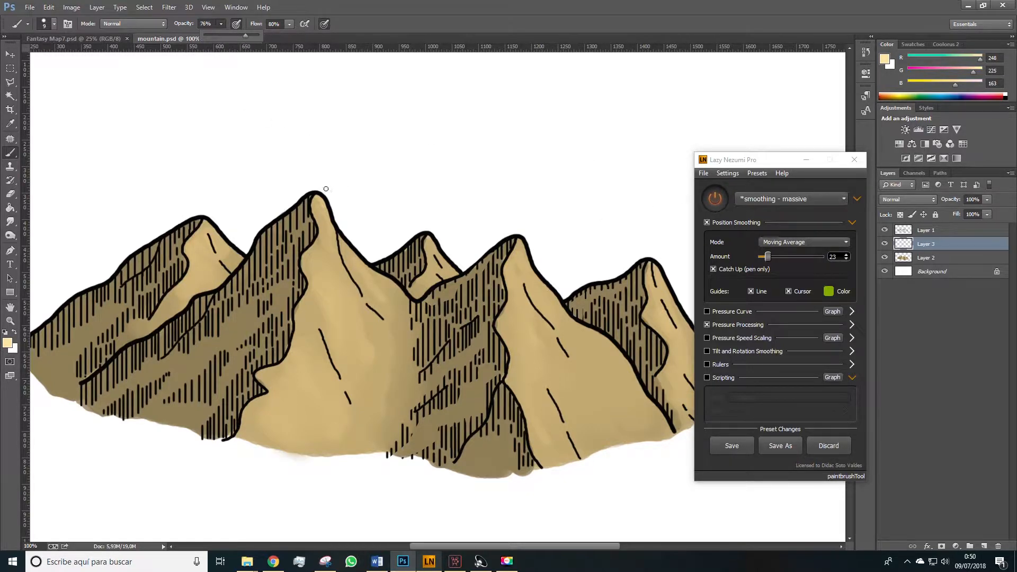
left_click_drag(317, 194, 322, 199)
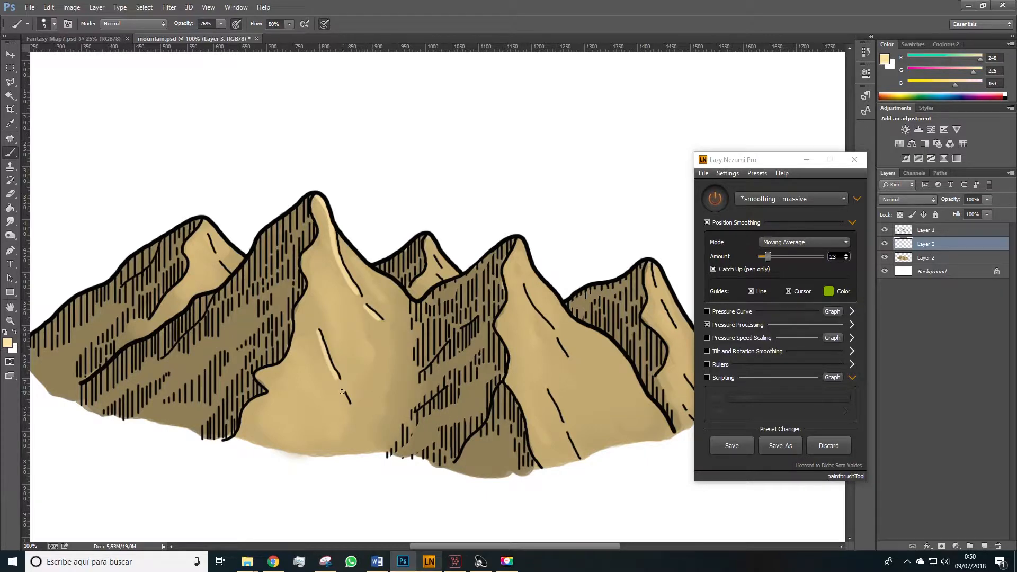
mouse_move(313, 215)
left_mouse_down()
mouse_move(317, 245)
mouse_move(303, 268)
mouse_move(297, 344)
left_mouse_up()
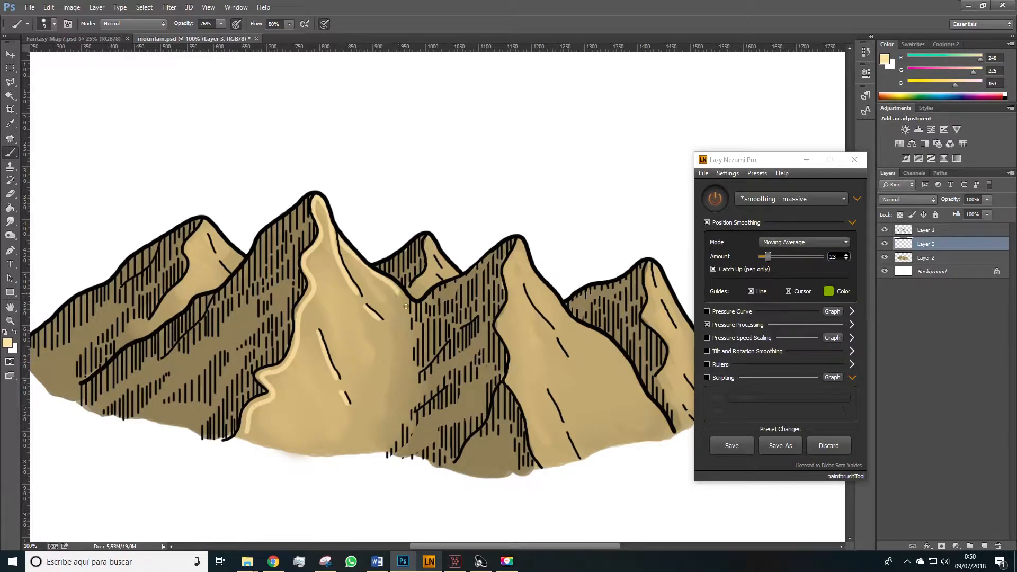
left_click_drag(329, 234, 336, 260)
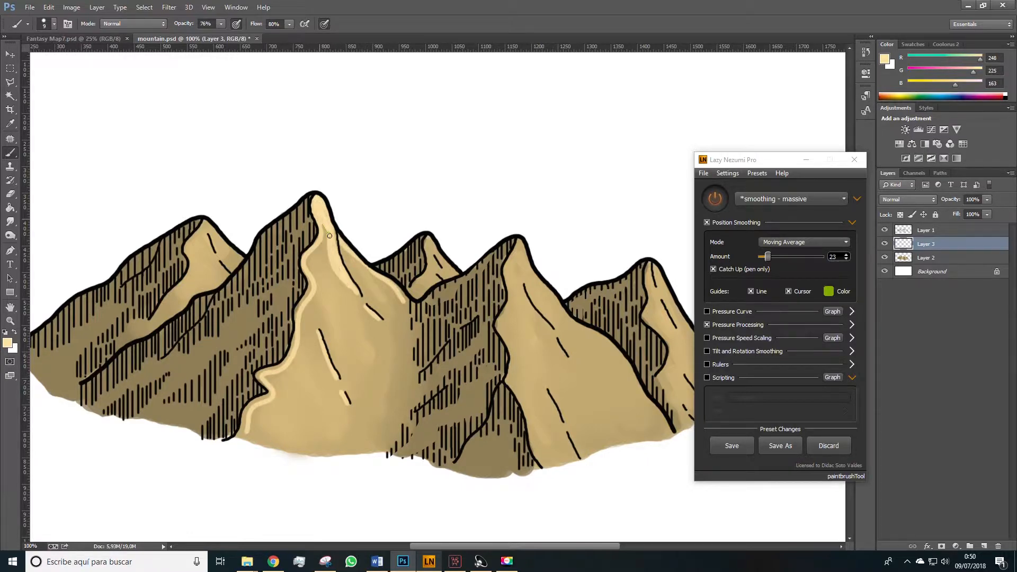
Step: Paint cream edge highlights along the fourth mountain's ridges and creases and down the rightmost mountain's central ridge
mouse_move(519, 240)
left_mouse_down()
mouse_move(383, 221)
mouse_move(371, 366)
mouse_move(386, 395)
mouse_move(433, 414)
left_mouse_up()
mouse_move(447, 308)
left_mouse_down()
mouse_move(469, 320)
mouse_move(492, 363)
mouse_move(481, 334)
mouse_move(531, 407)
left_mouse_up()
left_click_drag(511, 286, 532, 349)
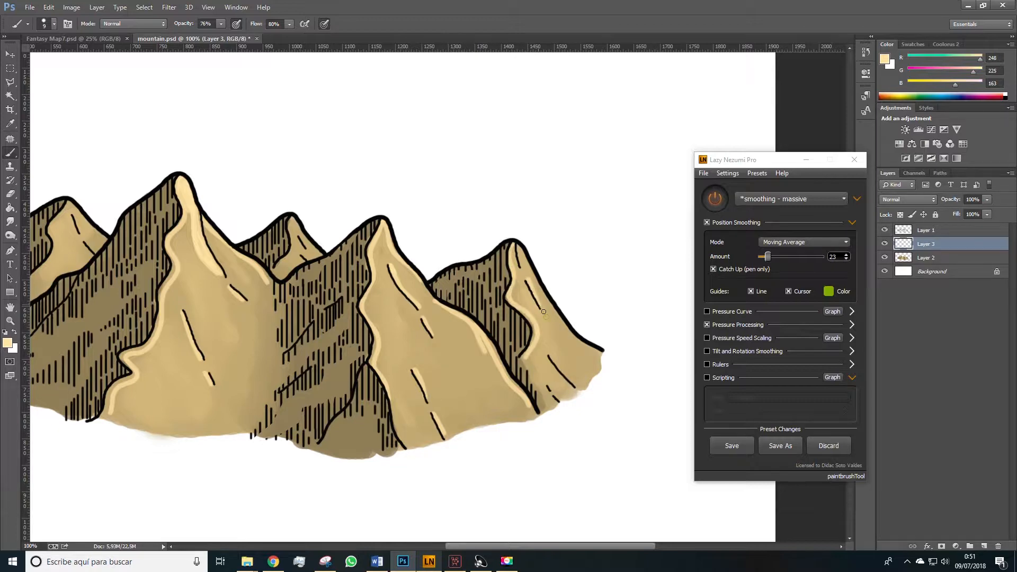
Step: Paint cream highlights along the rightmost mountain's outer slope and lower crease, redoing the first slope stroke
left_click_drag(530, 274, 602, 354)
key("ctrl+z")
left_click_drag(549, 353, 575, 384)
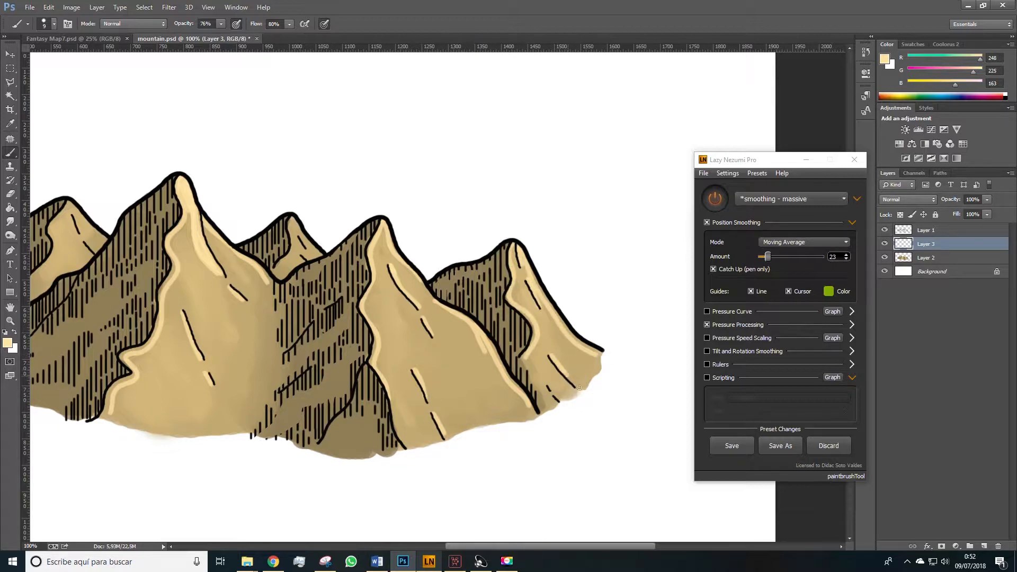
left_click_drag(530, 269, 597, 355)
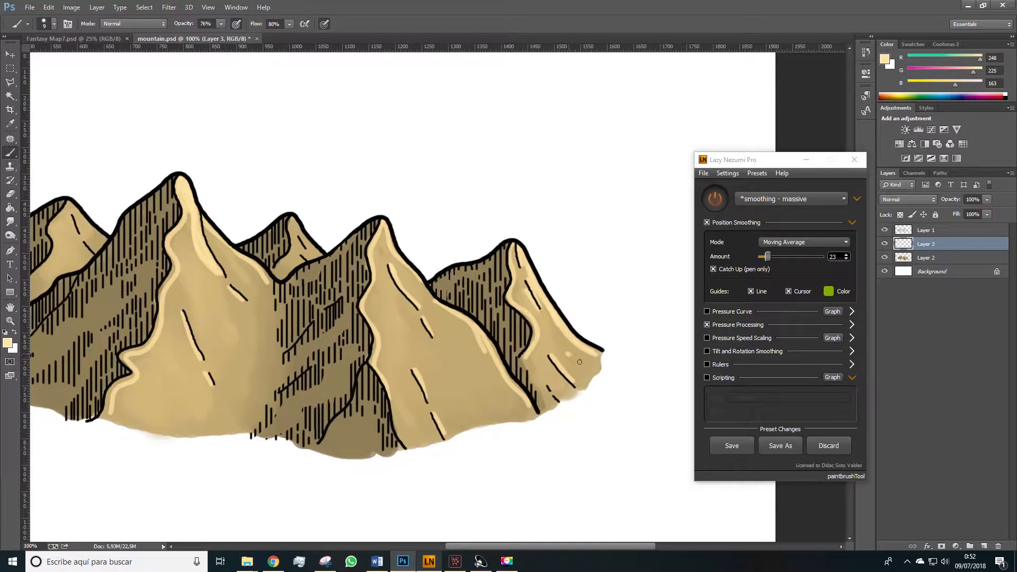
left_click_drag(416, 344, 499, 336)
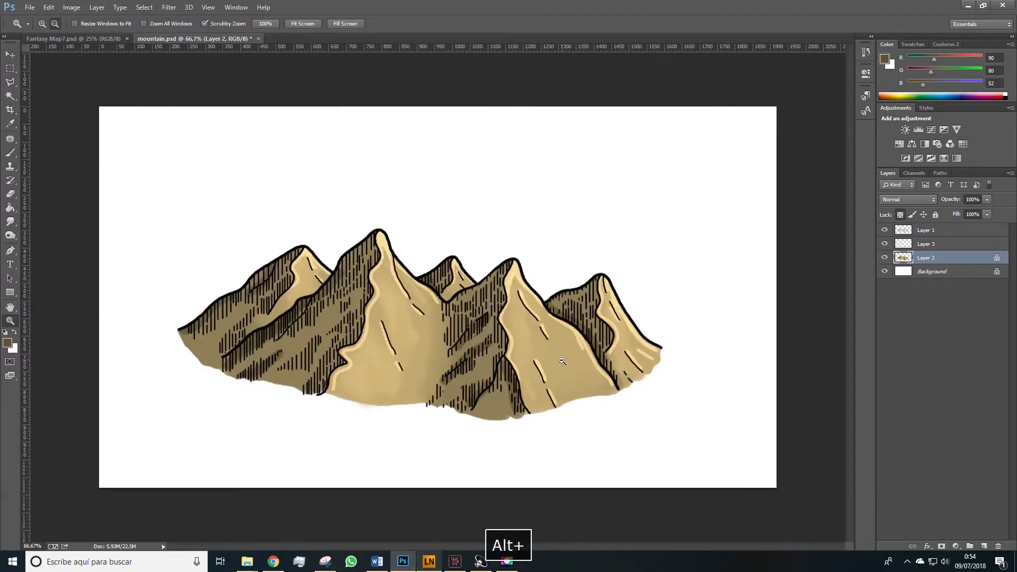
Step: Unlock the transparent pixels of Layer 2
key("ctrl+minus")
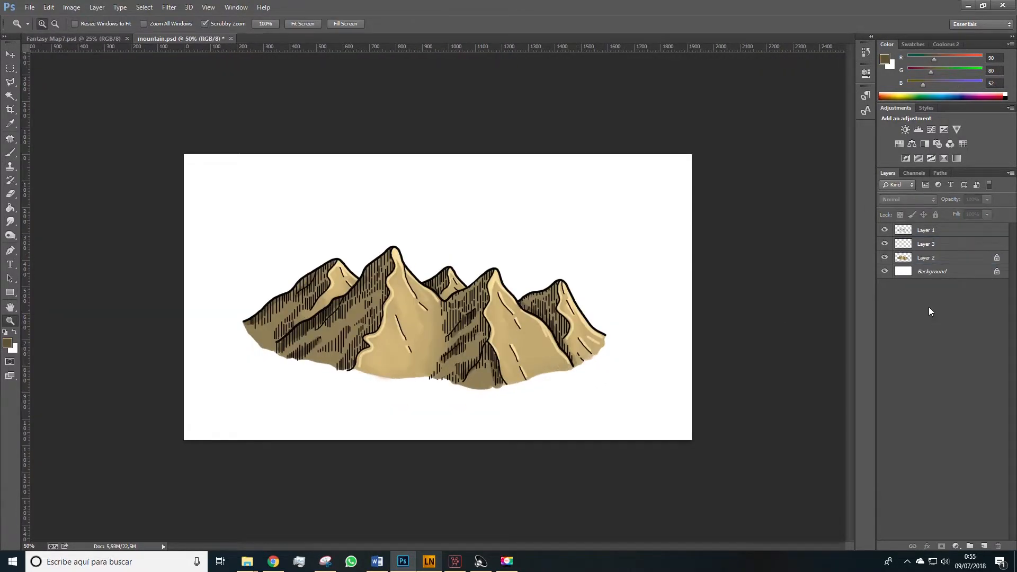
left_click(927, 245)
left_click(924, 258, "shift")
left_click(928, 258)
left_click(900, 215)
Step: Merge Layer 3 and Layer 2 into a single colour layer
left_click(926, 247)
left_click(927, 259, "ctrl")
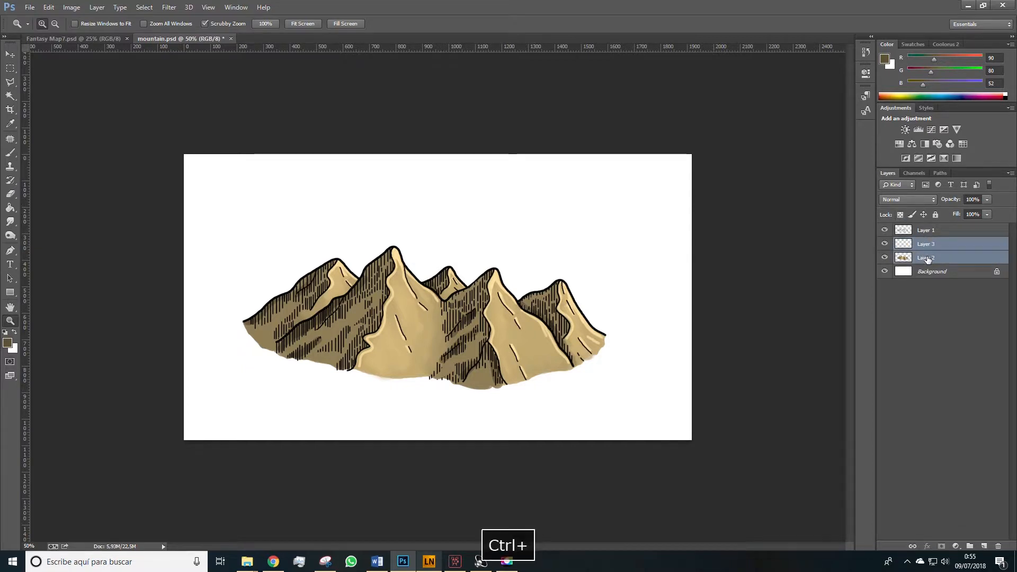
right_click(927, 259)
left_click(803, 384)
left_click(914, 337)
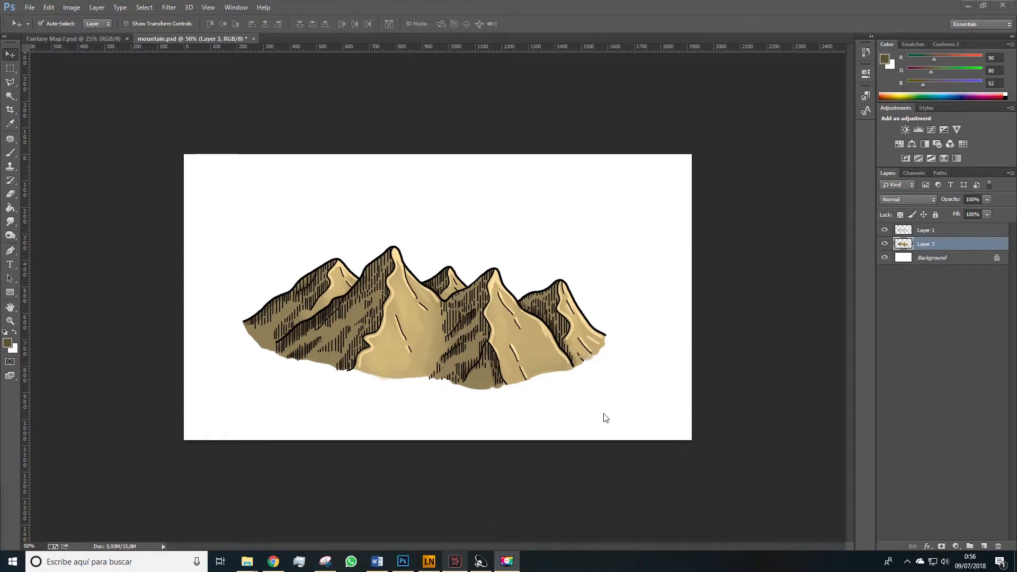
Step: Duplicate the merged Layer 3 as Layer 3 copy and lock the copy's transparent pixels
key("space")
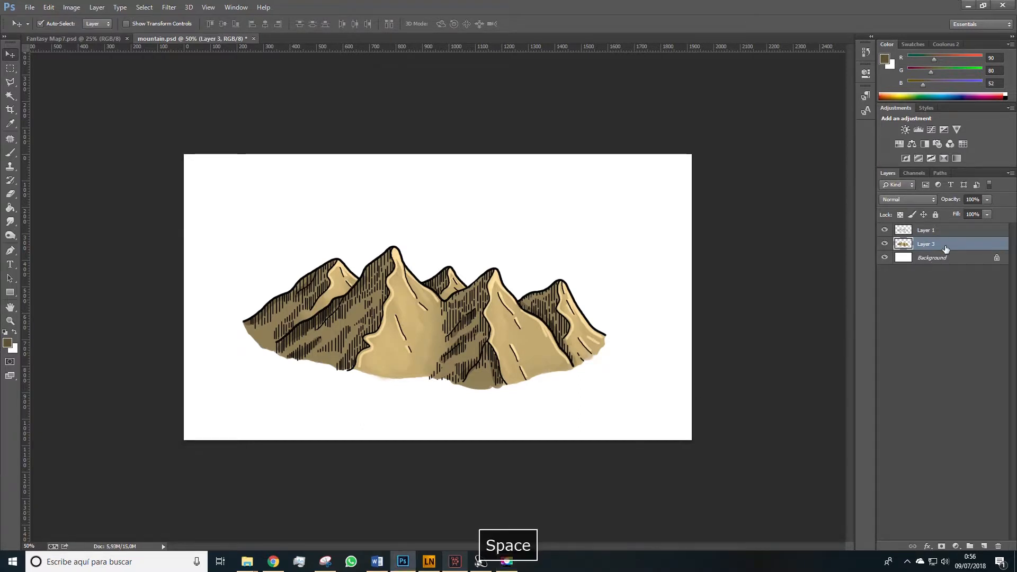
right_click(945, 245)
left_click(842, 163)
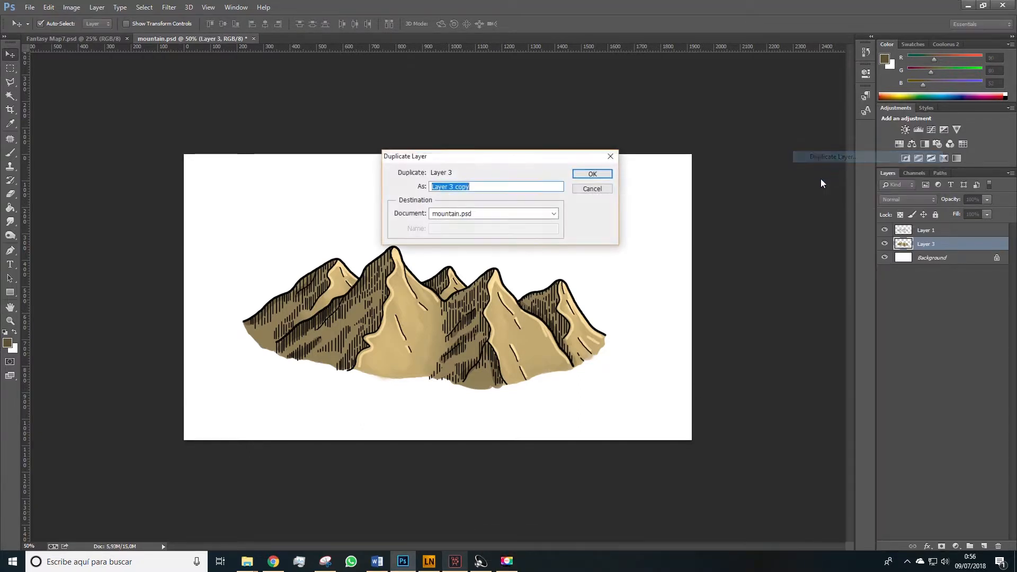
left_click(599, 176)
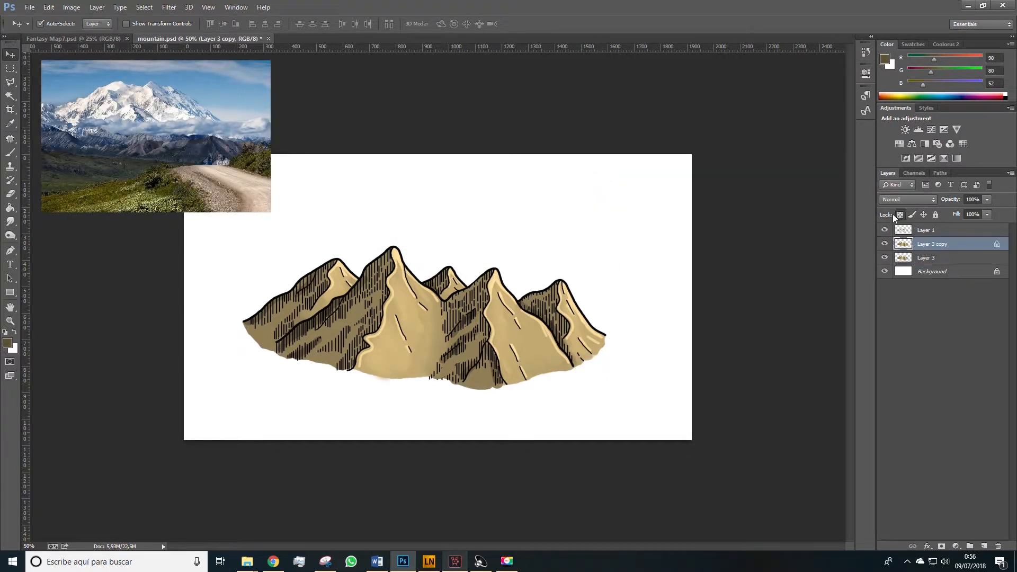
Step: Make white the foreground colour and paint snow caps over the mountain peaks on Layer 3 copy
left_click(15, 332)
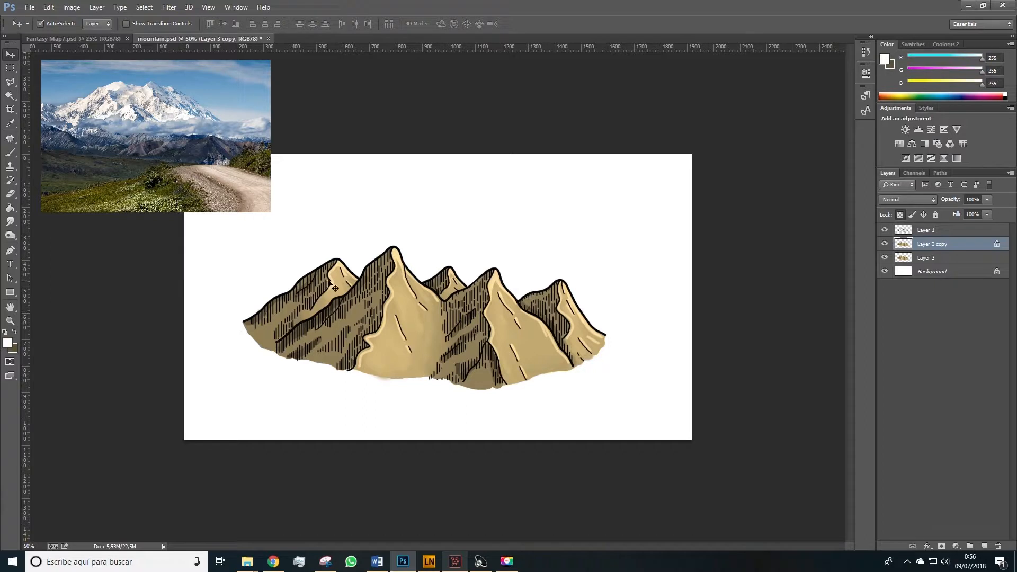
key("b")
key("space")
left_click_drag(550, 287, 569, 293)
mouse_move(498, 274)
left_mouse_down()
mouse_move(480, 289)
mouse_move(500, 277)
mouse_move(491, 296)
mouse_move(398, 257)
mouse_move(375, 265)
mouse_move(389, 268)
mouse_move(331, 263)
mouse_move(342, 274)
mouse_move(323, 277)
mouse_move(380, 306)
left_mouse_up()
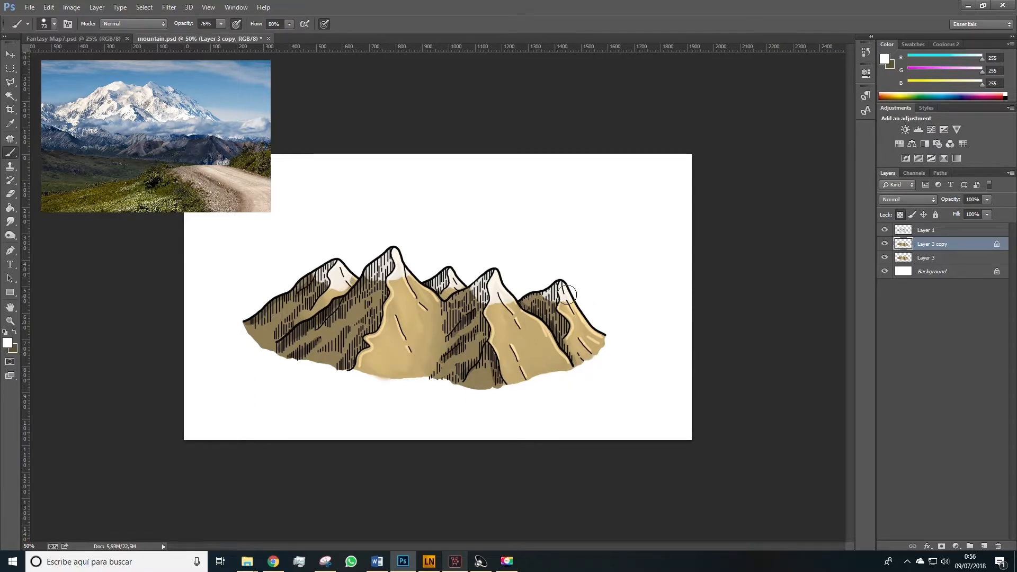
Step: Enlarge the brush to 279 px and paint white across the mountain range
right_click(416, 300)
left_click_drag(519, 322, 521, 322)
mouse_move(406, 276)
left_mouse_down()
mouse_move(299, 324)
mouse_move(408, 280)
mouse_move(538, 252)
mouse_move(502, 364)
mouse_move(268, 329)
mouse_move(656, 327)
left_mouse_up()
Step: Undo all the white painting on Layer 3 copy
key("ctrl+alt+z")
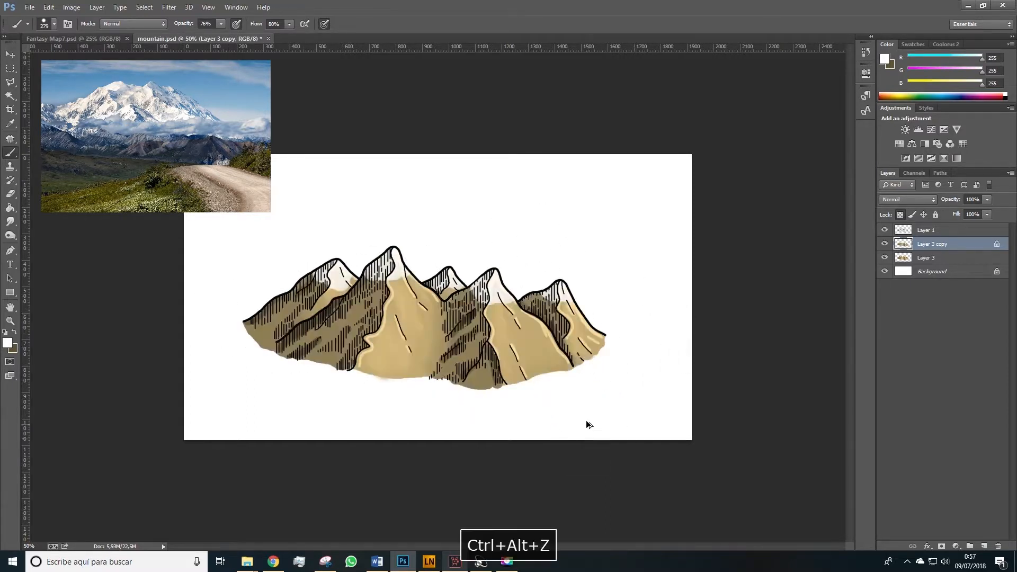
key("ctrl+alt+z")
key("ctrl+alt+z")
key("ctrl+alt+z")
key("ctrl+alt+z")
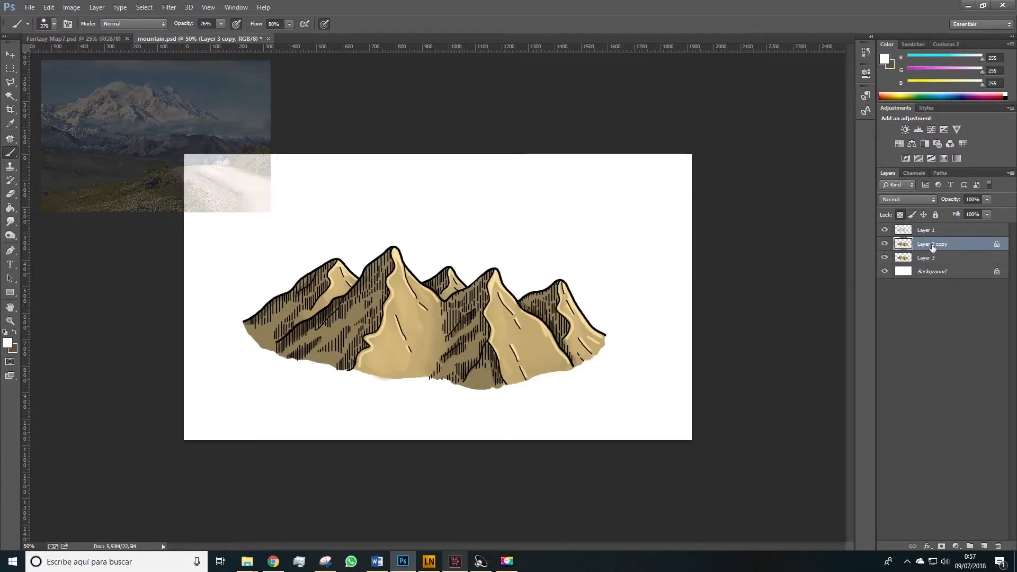
Step: Add a Hue/Saturation adjustment layer above Layer 3 copy and set its hue to -19
left_click(956, 546)
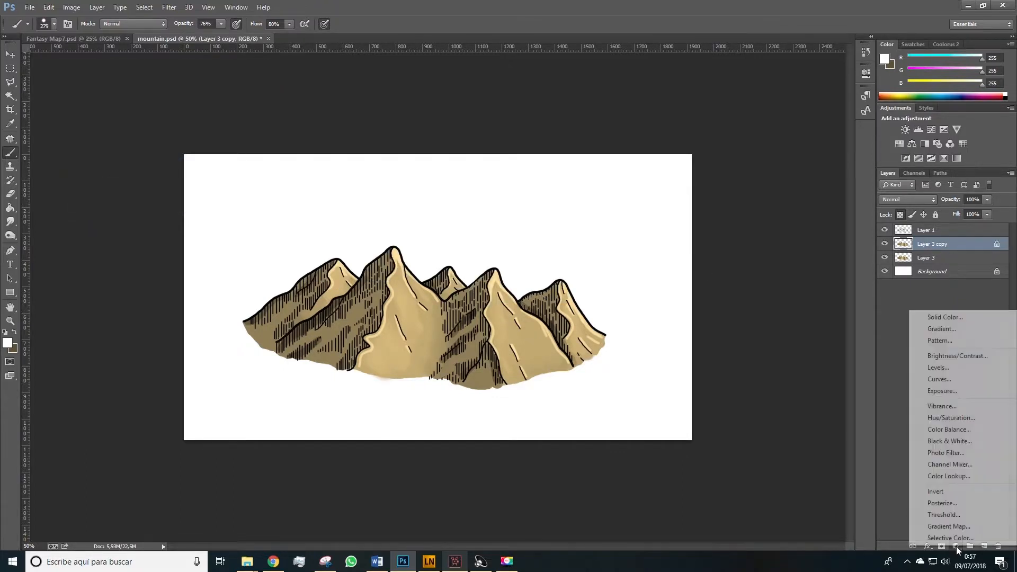
left_click(949, 419)
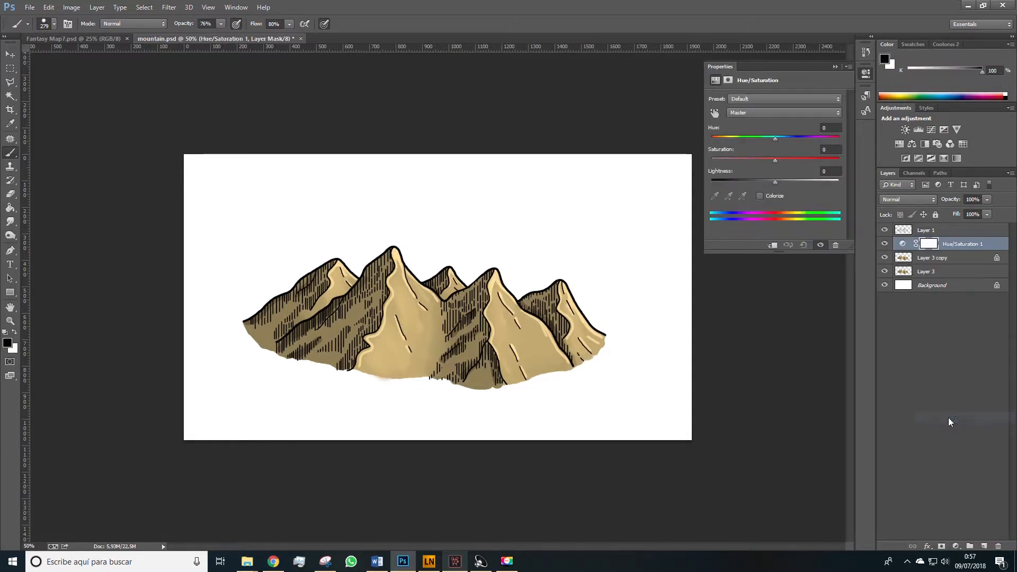
left_click_drag(774, 140, 766, 141)
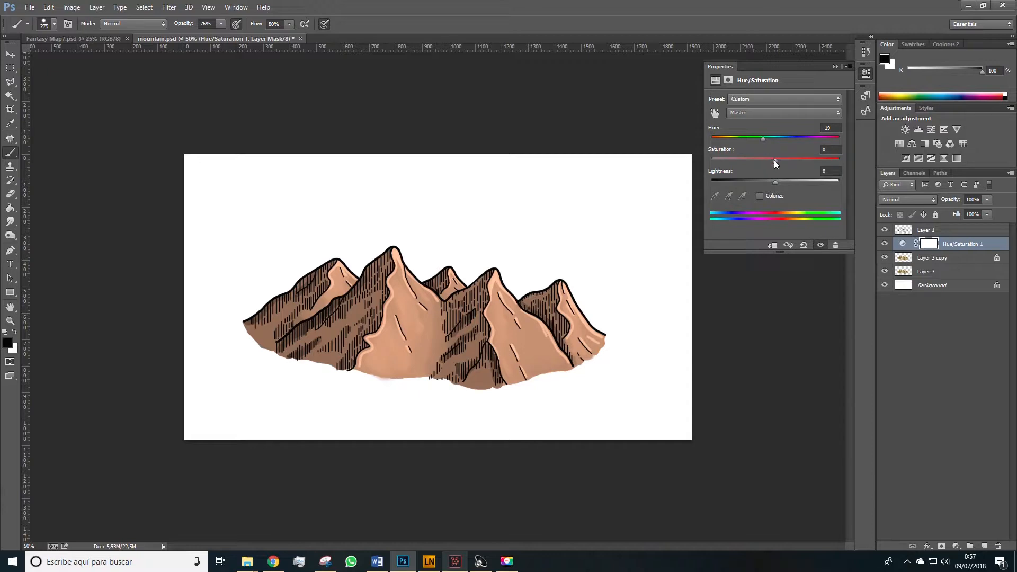
Step: Hide the Background layer and set the Hue/Saturation adjustment to hue +13, saturation +8 and lightness -8
left_click_drag(782, 162, 773, 182)
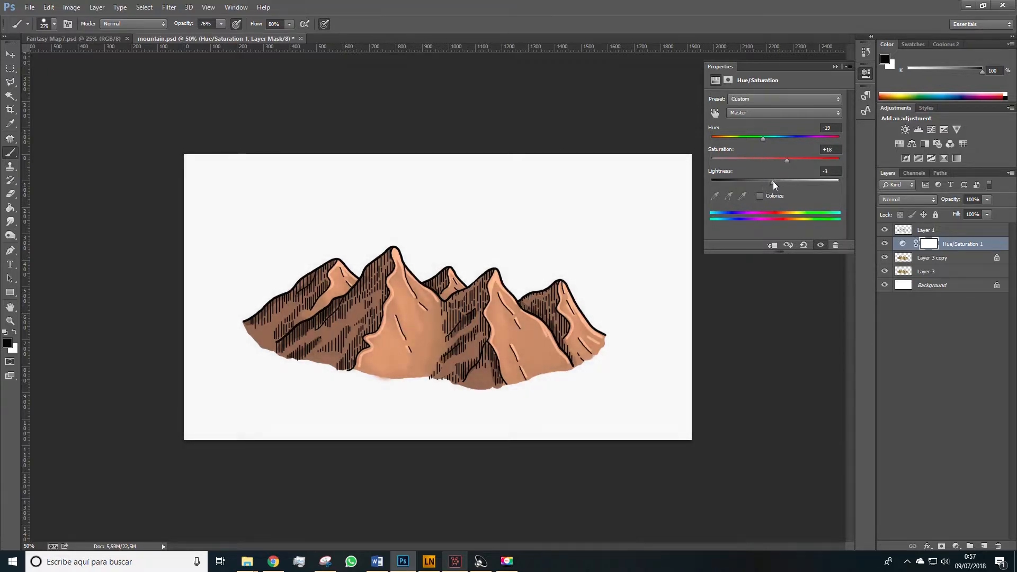
left_click(884, 285)
left_click_drag(775, 183, 785, 183)
left_click_drag(766, 140, 759, 137)
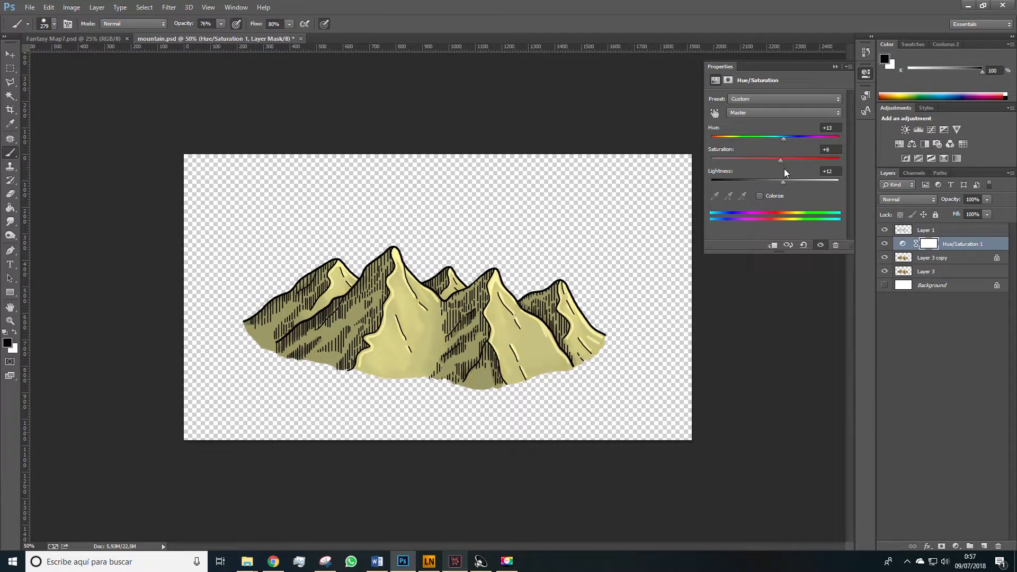
left_click_drag(781, 181, 769, 181)
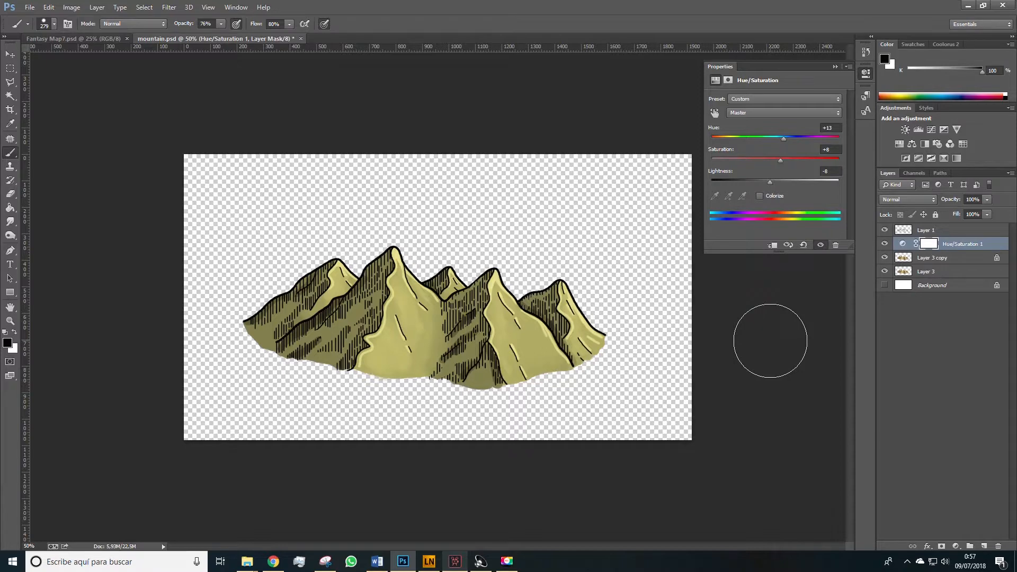
Step: Undo the last colour changes, and delete the Hue/Saturation 1 adjustment layer and Layer 3 copy
left_click(836, 67)
key("ctrl+alt+z")
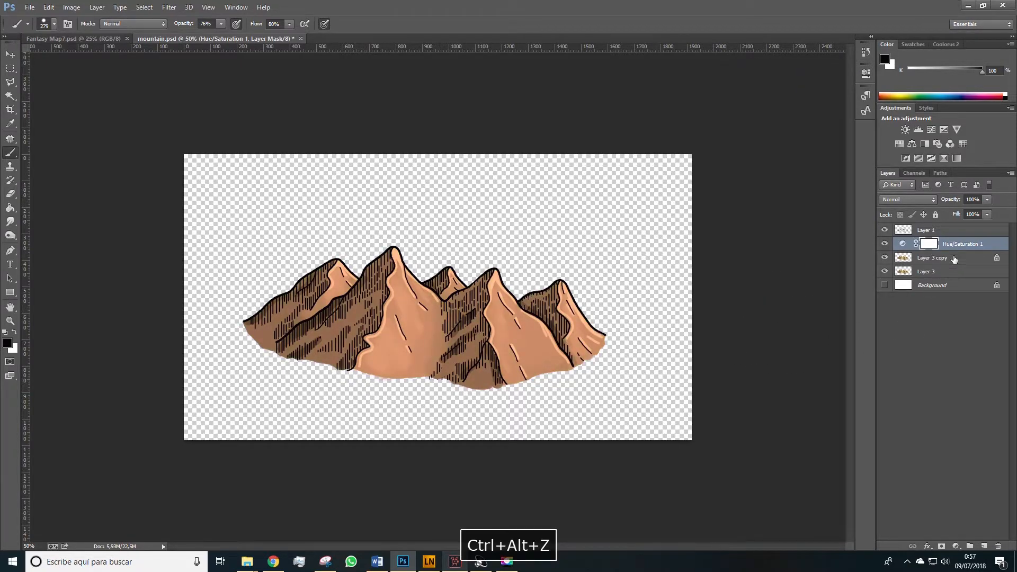
key("Delete")
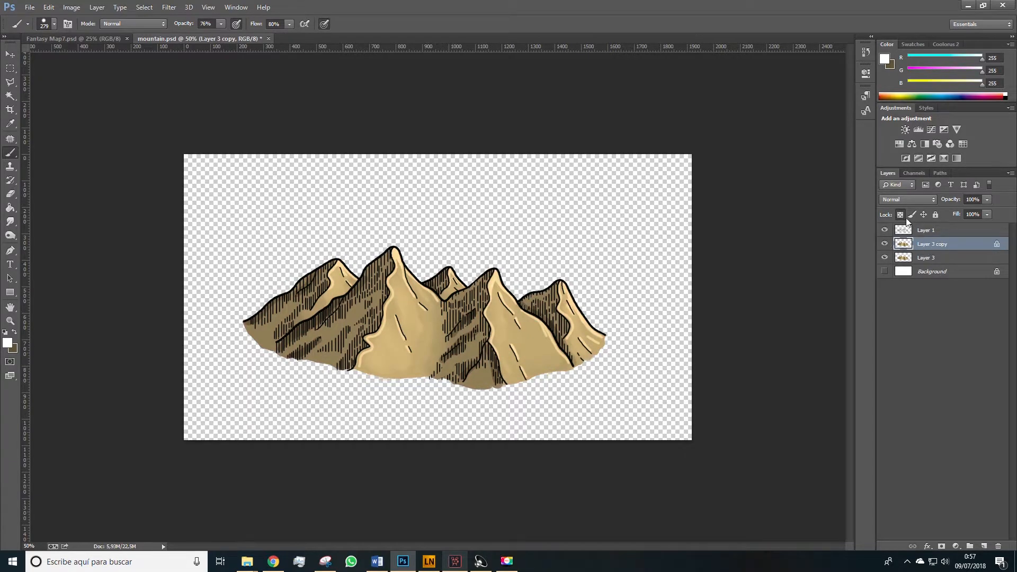
key("Delete")
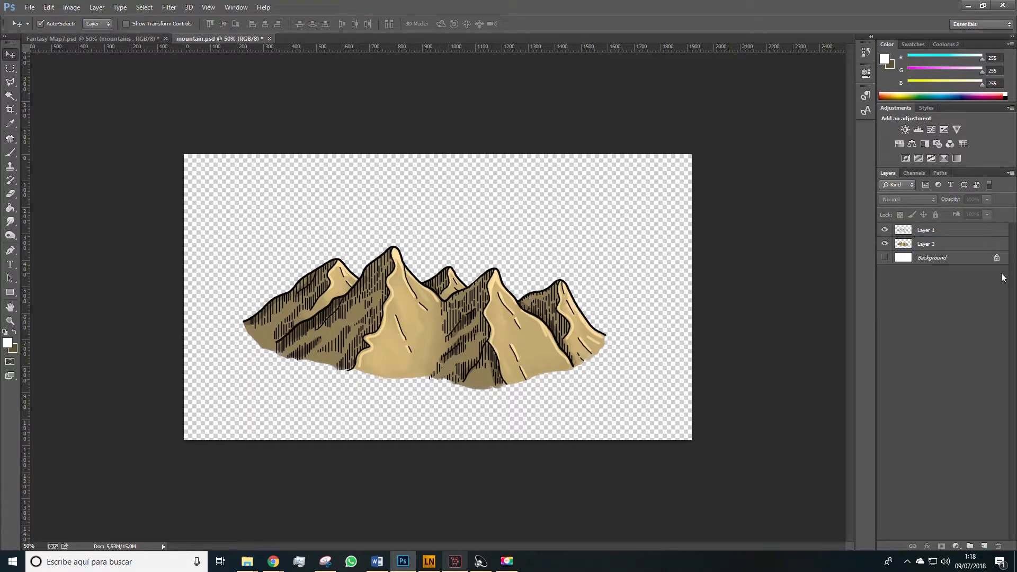
Step: Convert Layer 1, Layer 3 and the Background together into one smart object
left_click(930, 231)
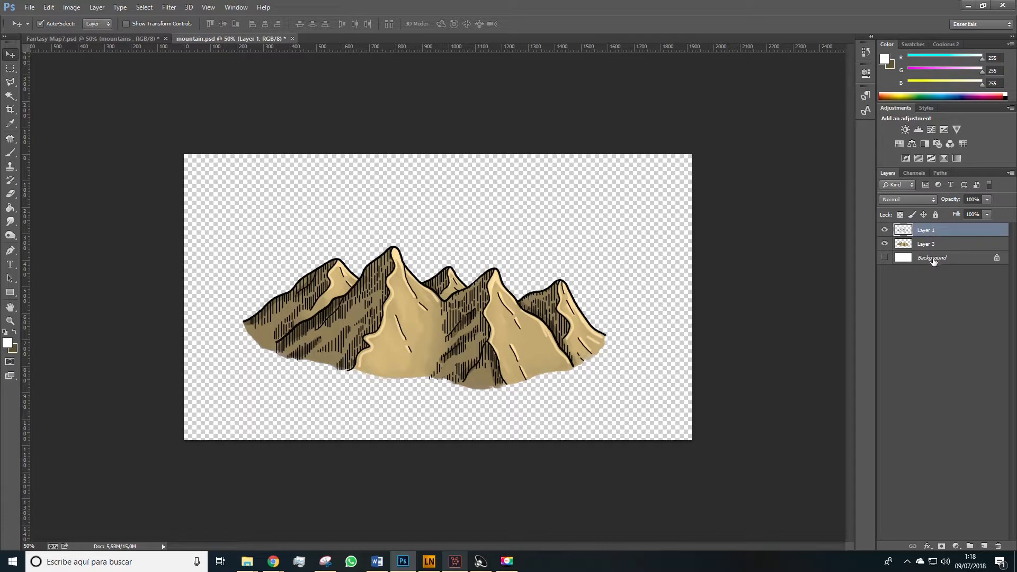
left_click(932, 260, "shift")
right_click(932, 259)
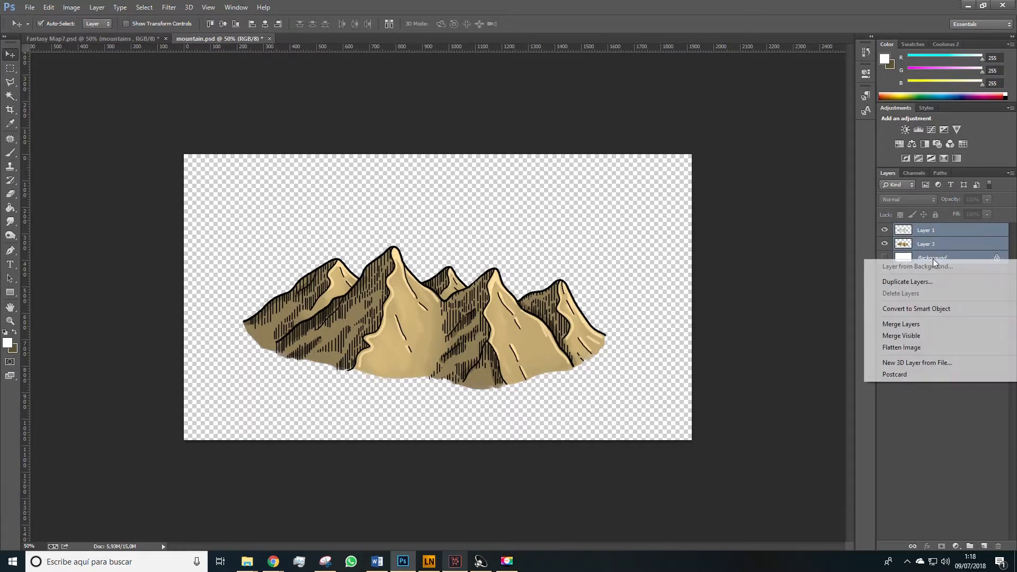
left_click(959, 313)
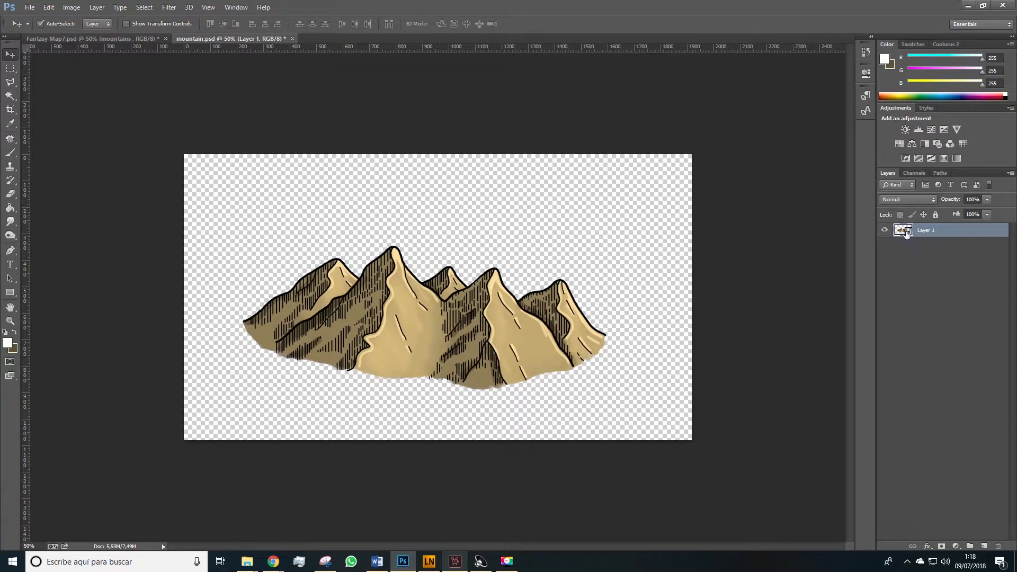
left_click(920, 267)
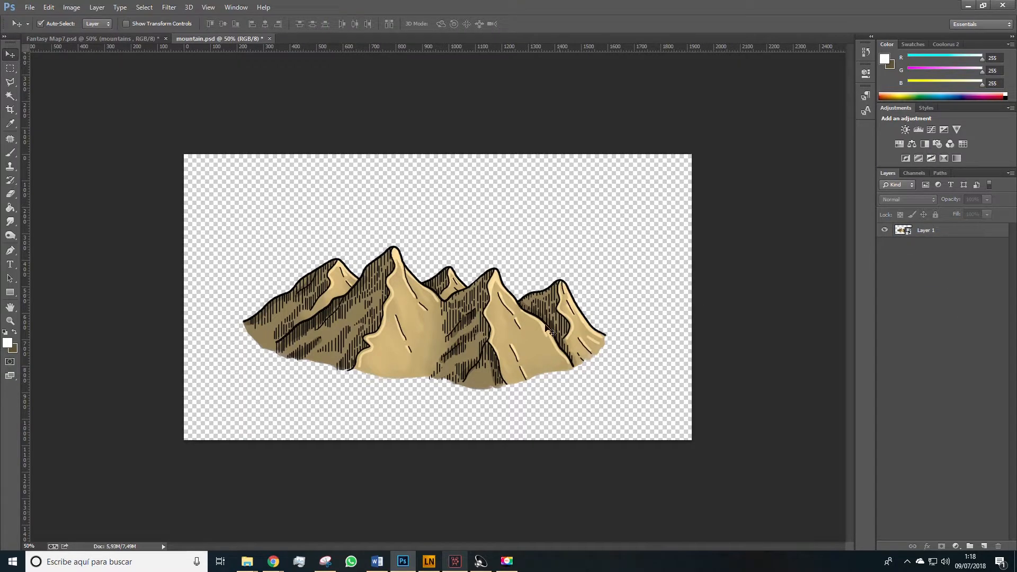
Step: Bring the mountain smart object into Fantasy Map7.psd and scale it to about 26% over the brown area of the southern landmass
left_click_drag(512, 333, 308, 279)
left_click_drag(323, 347, 326, 353)
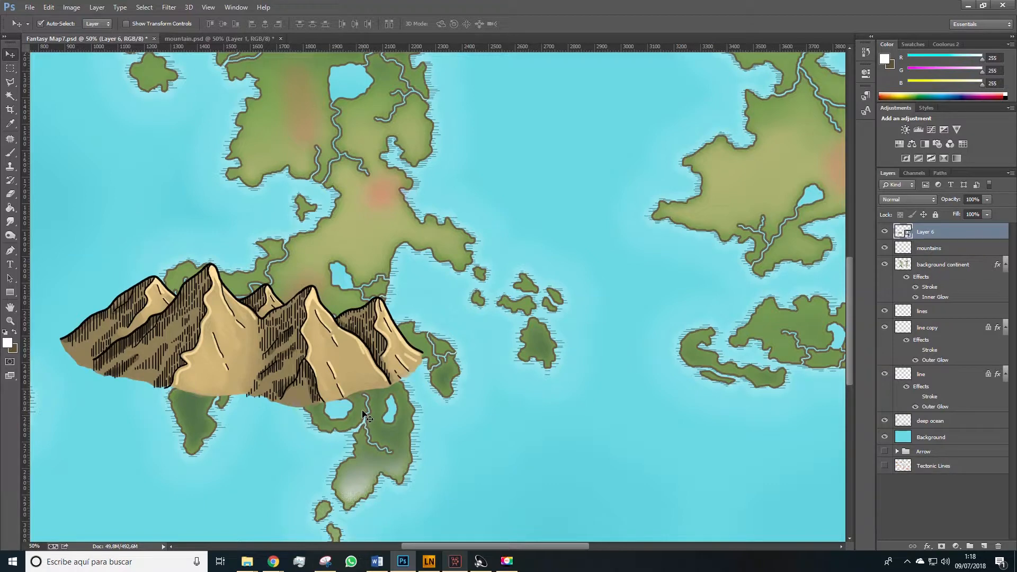
key("ctrl+t")
left_click_drag(509, 455, 143, 251)
left_click_drag(76, 233, 226, 384)
left_click_drag(304, 401, 293, 395)
left_click_drag(228, 372, 352, 378)
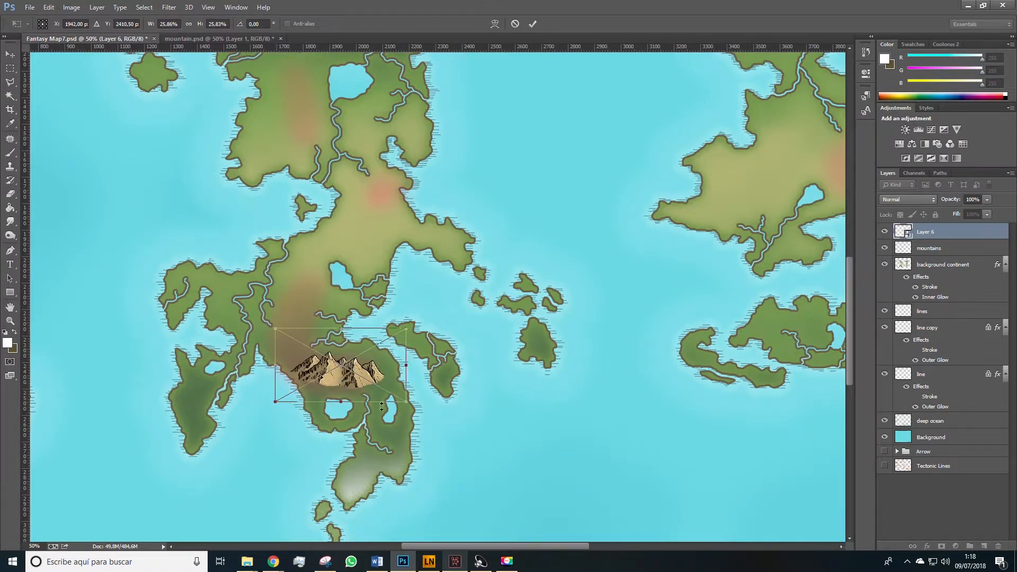
Step: Fine-tune the size of the placed mountain range, apply the transform and nudge it into position
left_click_drag(408, 411, 400, 421)
left_click_drag(341, 384, 342, 385)
key("Return")
key("Left")
key("Down")
key("Up")
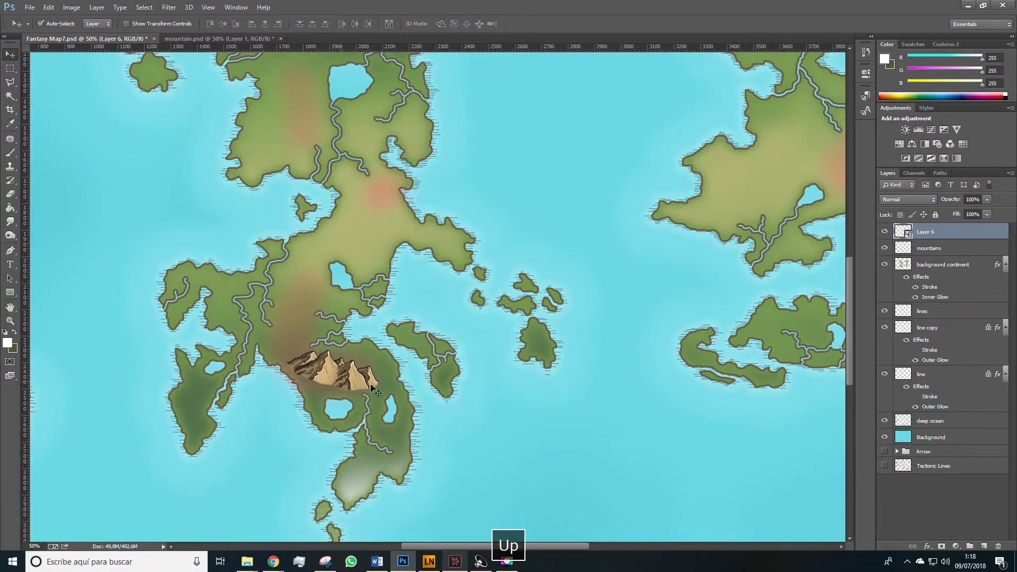
left_click(486, 404)
Step: Open the contents of the Layer 6 mountain smart object for editing
left_click(920, 233)
double_click(909, 235)
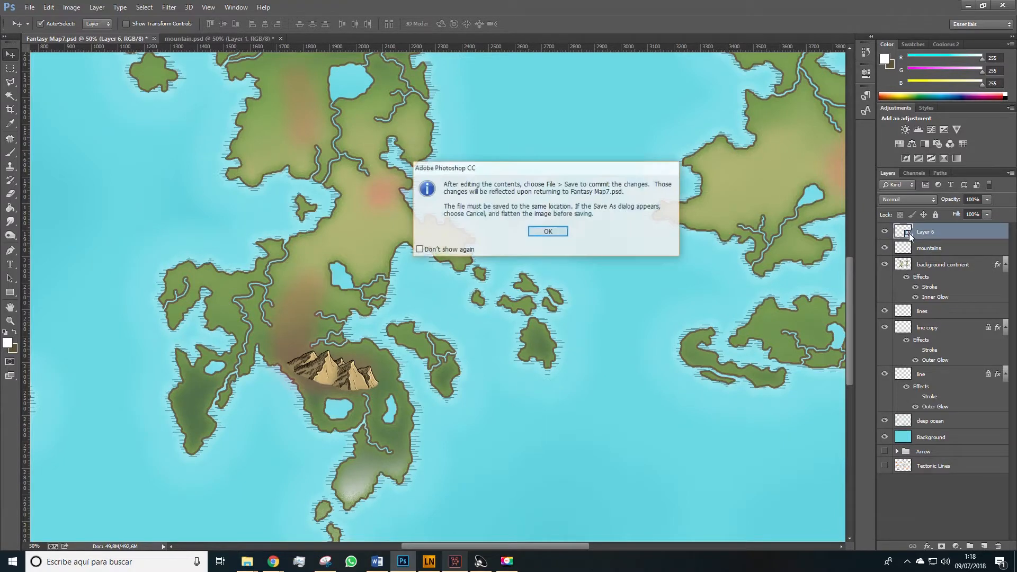
left_click(541, 232)
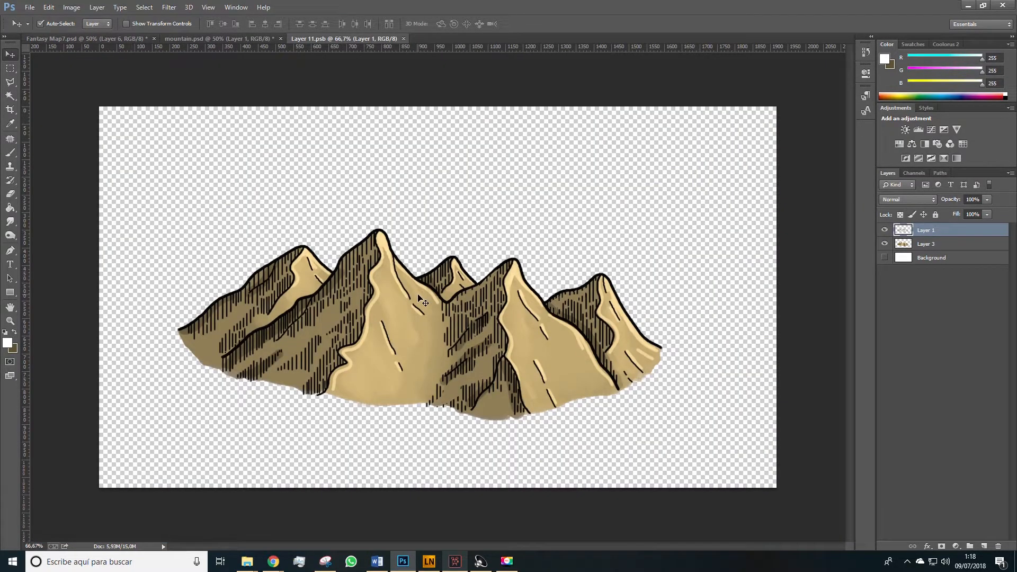
Step: Add a Hue/Saturation adjustment above Layer 3 with hue -46, saturation +1 and lightness +17, then save and close the smart object's contents
left_click(937, 248)
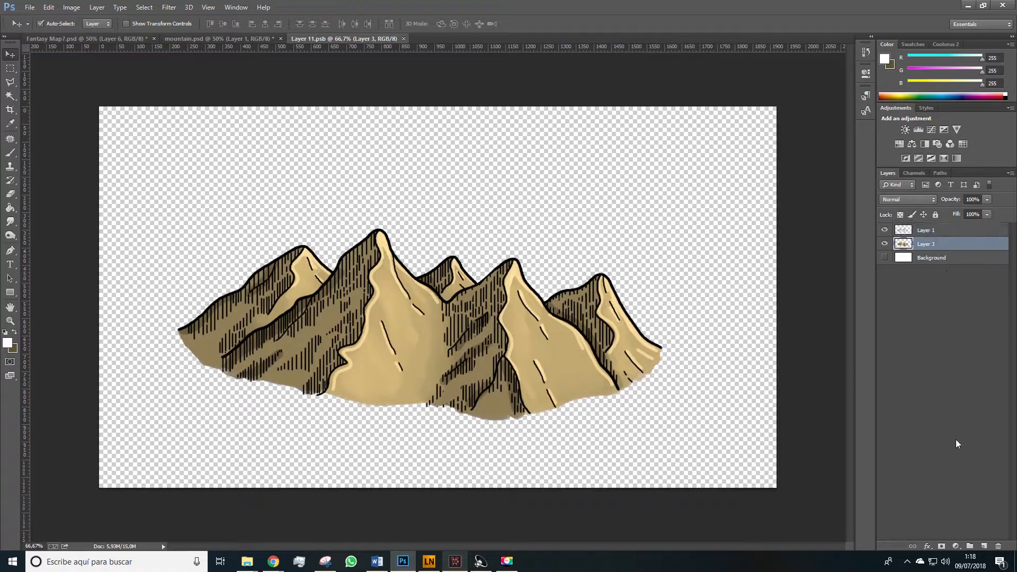
left_click(956, 546)
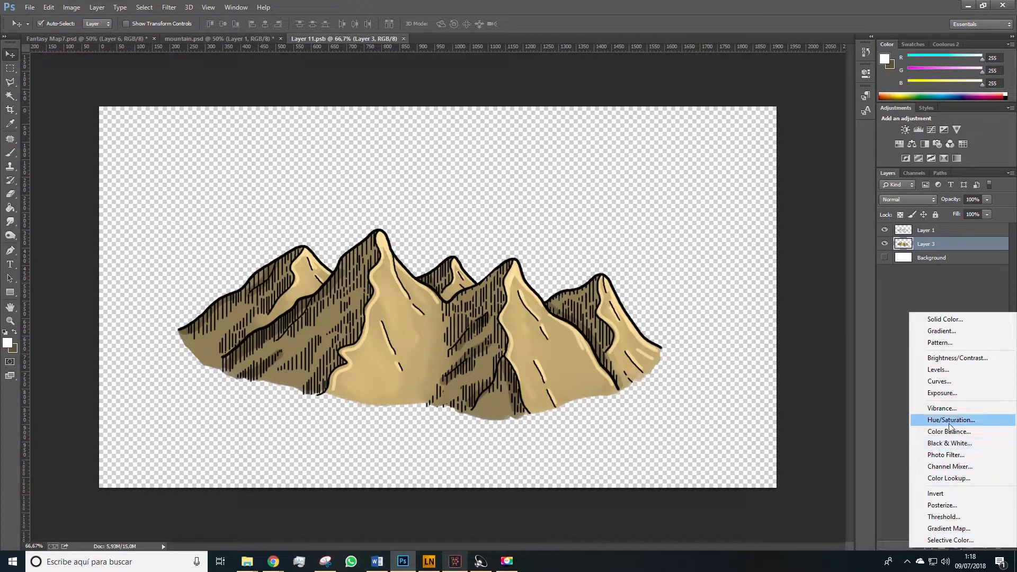
left_click(949, 420)
left_click_drag(772, 138, 786, 180)
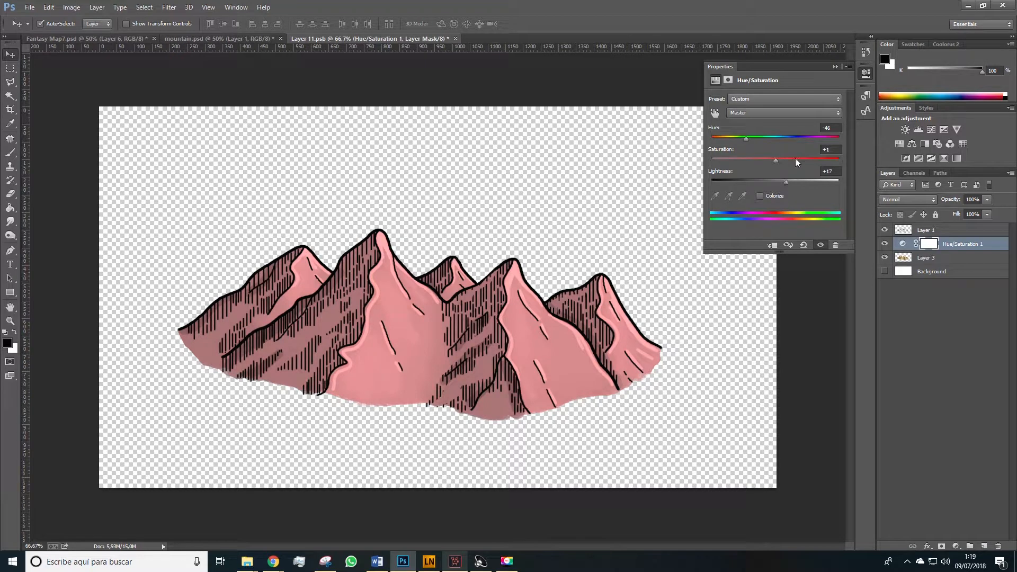
left_click(834, 67)
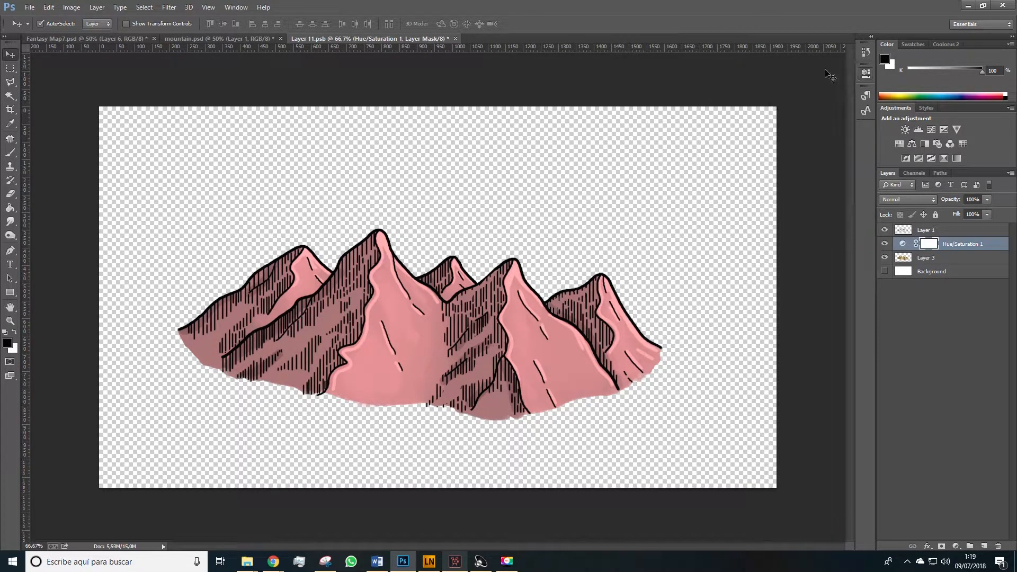
left_click(455, 39)
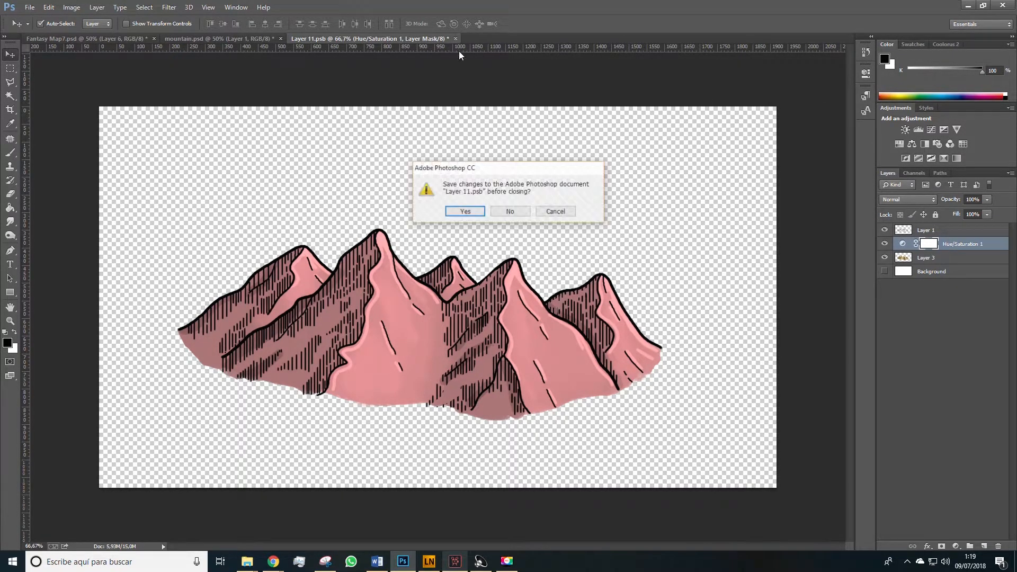
left_click(465, 212)
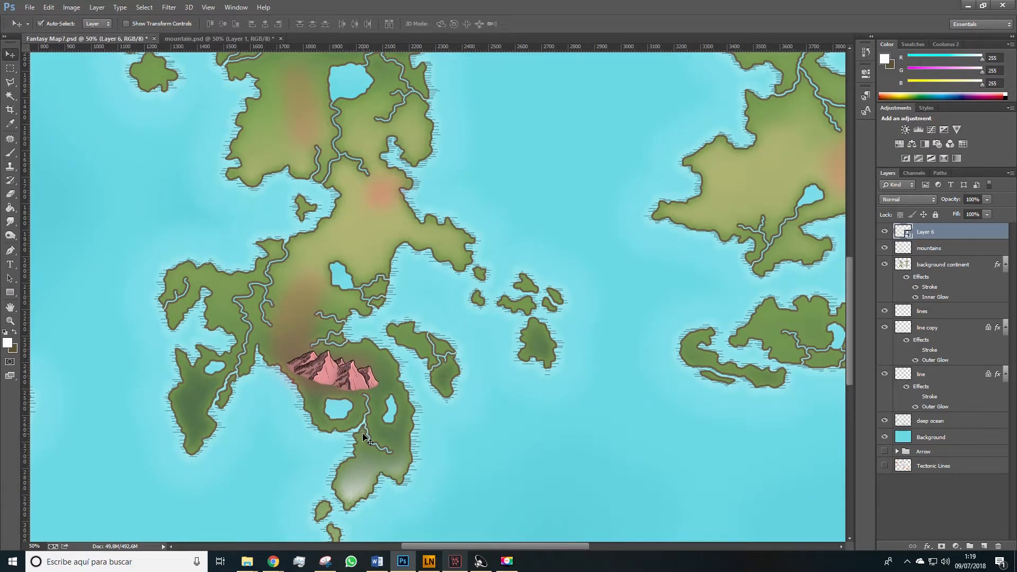
Step: Reopen the mountain smart object, hide its Hue/Saturation adjustment layer, and close it with the changes saved
double_click(910, 234)
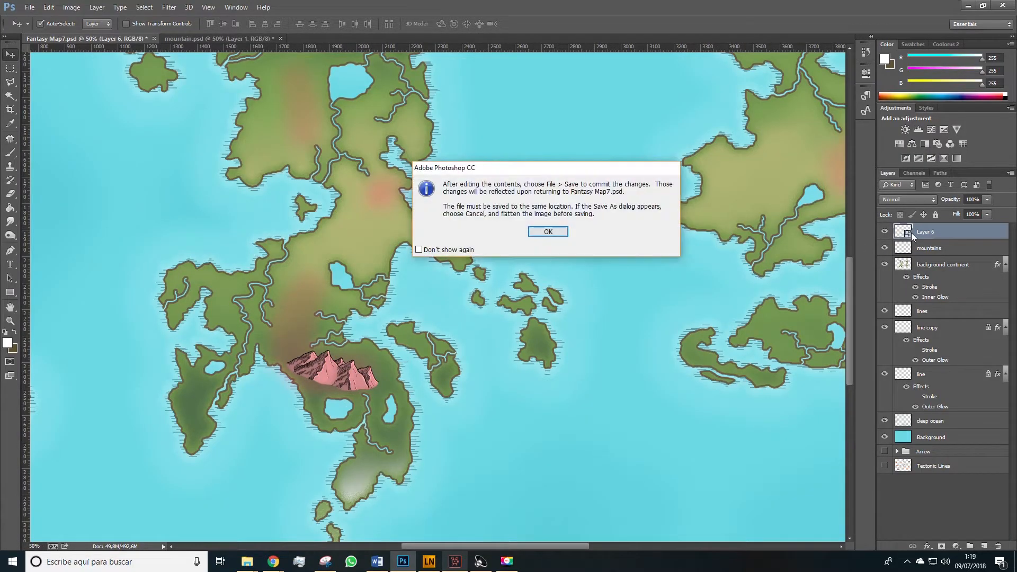
left_click(548, 234)
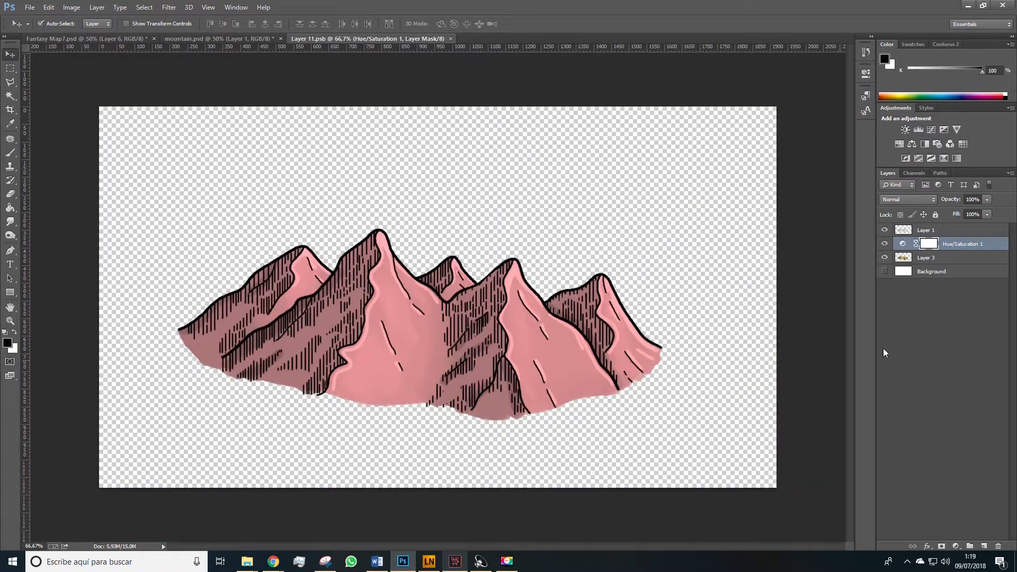
left_click(884, 244)
left_click(455, 38)
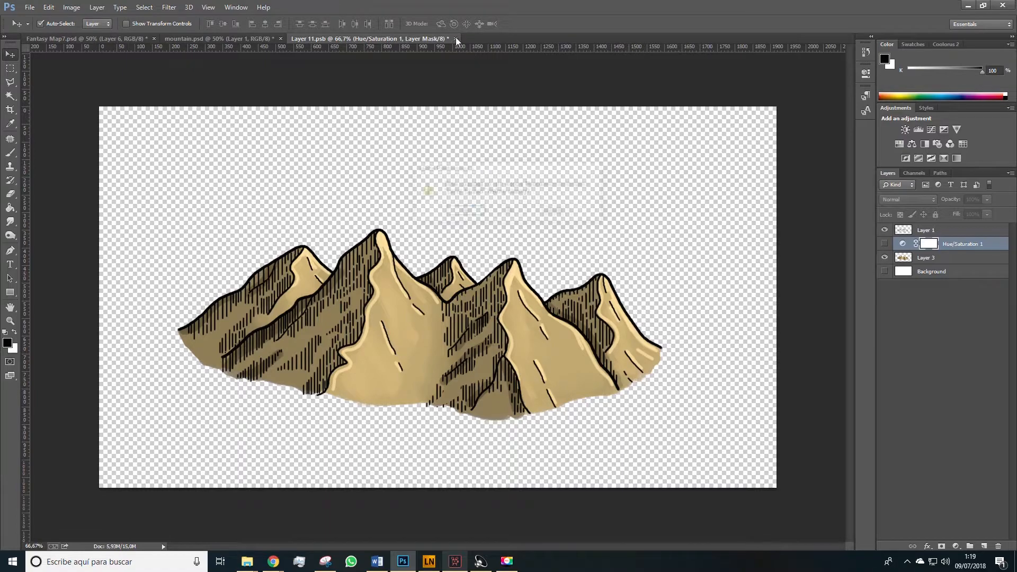
left_click(456, 209)
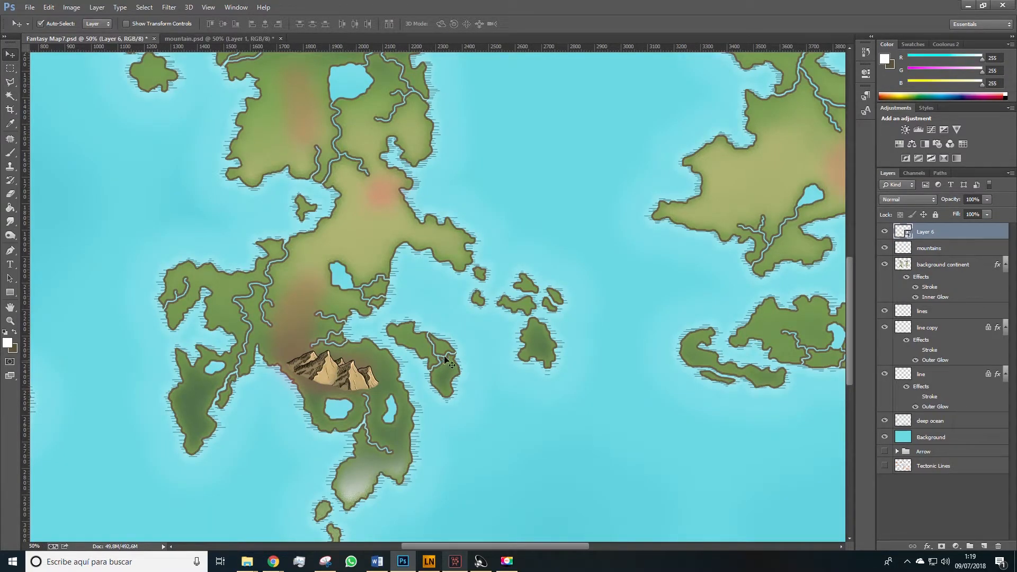
scroll(447, 362, "down", 4)
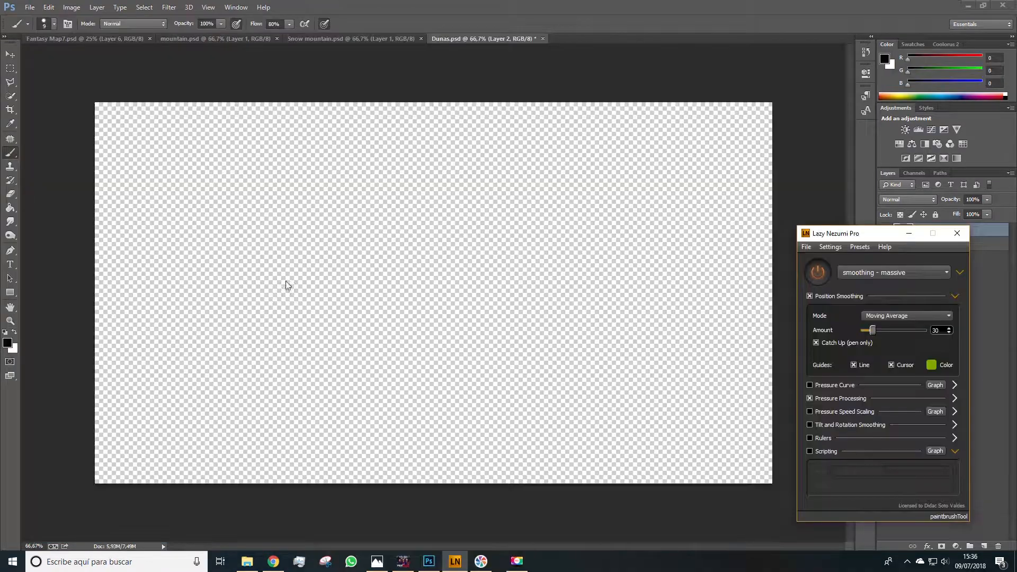
Step: Draw the black outlines of a range of overlapping mountain peaks across Layer 2 of Dunas.psd with the 9 px brush
key("space")
left_click(286, 281)
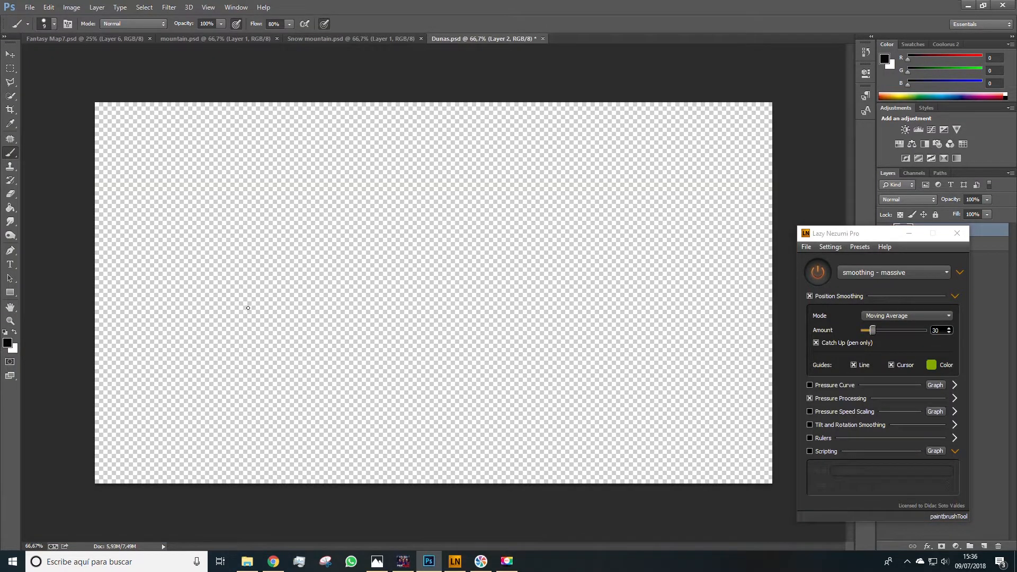
mouse_move(257, 321)
left_mouse_down()
mouse_move(350, 207)
mouse_move(399, 275)
mouse_move(486, 184)
mouse_move(539, 206)
mouse_move(595, 316)
left_mouse_up()
mouse_move(558, 246)
left_mouse_down()
mouse_move(563, 234)
mouse_move(639, 284)
left_mouse_up()
mouse_move(434, 229)
left_mouse_down()
mouse_move(386, 223)
mouse_move(373, 240)
left_mouse_up()
mouse_move(296, 257)
left_mouse_down()
mouse_move(268, 232)
mouse_move(168, 299)
left_mouse_up()
mouse_move(392, 330)
left_mouse_down()
mouse_move(552, 333)
mouse_move(583, 364)
left_mouse_up()
mouse_move(408, 317)
left_mouse_down()
mouse_move(352, 265)
mouse_move(247, 350)
left_mouse_up()
mouse_move(261, 312)
left_mouse_down()
mouse_move(227, 288)
mouse_move(148, 345)
left_mouse_up()
mouse_move(612, 314)
left_mouse_down()
mouse_move(627, 299)
mouse_move(720, 331)
left_mouse_up()
left_click_drag(575, 356, 658, 375)
Step: Reduce the brush to 6 px and draw wavy ridge lines running down from each mountain peak, redoing a faulty stroke
right_click(446, 153)
left_click_drag(526, 180, 512, 180)
key("Return")
key("bracketright")
key("bracketright")
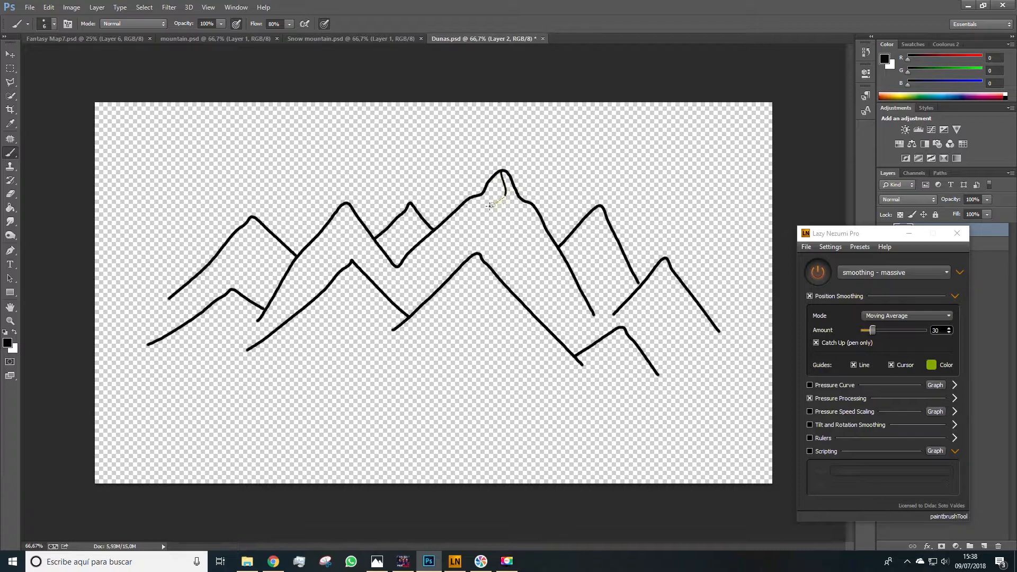
mouse_move(485, 218)
left_mouse_down()
mouse_move(504, 235)
mouse_move(482, 244)
mouse_move(462, 303)
mouse_move(447, 371)
mouse_move(504, 395)
left_mouse_up()
left_click_drag(465, 235, 466, 233)
mouse_move(598, 207)
left_mouse_down()
mouse_move(595, 240)
mouse_move(569, 266)
left_mouse_up()
left_click_drag(589, 257, 601, 299)
left_click_drag(665, 260, 597, 378)
left_click_drag(410, 207, 396, 259)
left_click_drag(345, 207, 323, 271)
left_click_drag(351, 265, 320, 380)
left_click_drag(342, 318, 357, 366)
left_click_drag(233, 289, 204, 362)
key("ctrl+z")
left_click_drag(251, 220, 241, 284)
Step: Reduce the brush to 5 px and add short slope lines to the front mountains
key("z")
left_click(518, 320)
key("b")
key("[")
left_click_drag(460, 263, 484, 344)
left_click_drag(523, 322, 589, 395)
left_click_drag(270, 273, 299, 314)
left_click_drag(238, 331, 249, 376)
left_click_drag(253, 386, 268, 399)
Step: Add slope detail lines to the tallest mountain and the small mountains at the right end of the range
left_click_drag(498, 137, 507, 164)
left_click_drag(524, 166, 545, 194)
left_click_drag(552, 203, 574, 243)
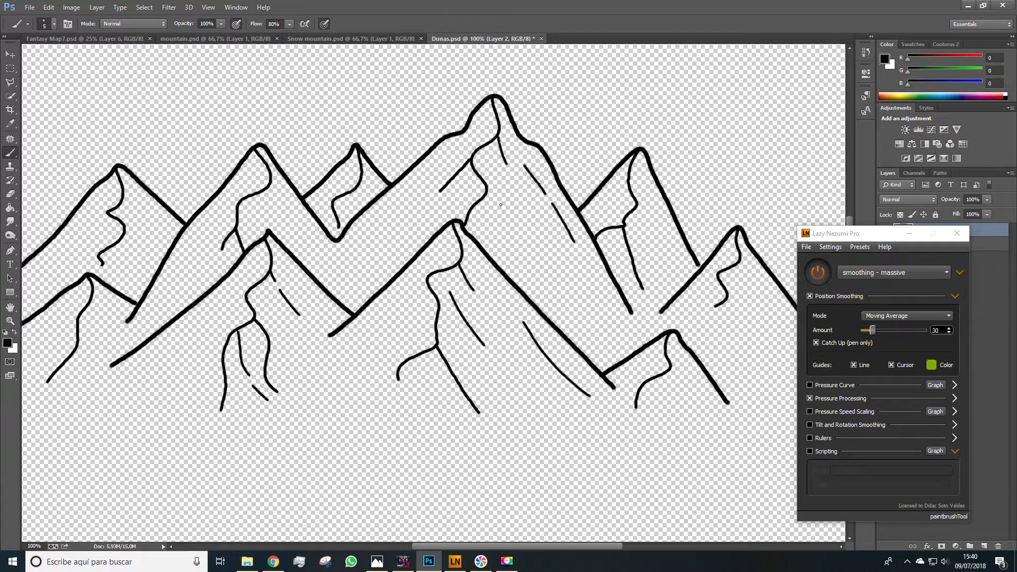
left_click_drag(485, 197, 507, 232)
left_click_drag(509, 259, 552, 307)
left_click_drag(609, 276, 350, 230)
mouse_move(411, 321)
left_mouse_down()
mouse_move(423, 352)
mouse_move(424, 340)
left_mouse_up()
left_click_drag(412, 292, 442, 339)
mouse_move(466, 286)
left_mouse_down()
mouse_move(482, 314)
mouse_move(545, 318)
left_mouse_up()
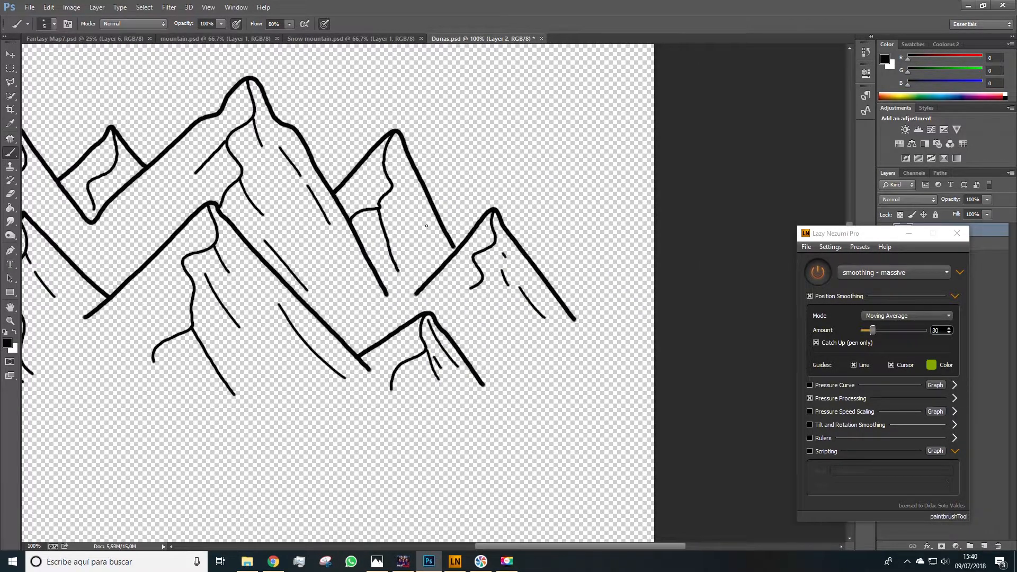
Step: Add short slope and crease lines to the remaining mountains, from the left end back to the right side
left_click_drag(427, 226, 771, 358)
left_click_drag(467, 289, 473, 296)
left_click_drag(453, 311, 445, 337)
left_click_drag(385, 314, 390, 320)
mouse_move(400, 336)
left_mouse_down()
mouse_move(420, 354)
mouse_move(453, 318)
left_mouse_up()
left_click_drag(307, 316, 330, 356)
left_click_drag(444, 291, 235, 355)
mouse_move(361, 287)
left_mouse_down()
mouse_move(364, 323)
mouse_move(230, 304)
left_mouse_up()
left_click_drag(517, 273, 537, 310)
left_click_drag(222, 296, 654, 302)
mouse_move(393, 325)
left_mouse_down()
mouse_move(412, 359)
mouse_move(417, 331)
left_mouse_up()
left_click_drag(546, 220, 427, 223)
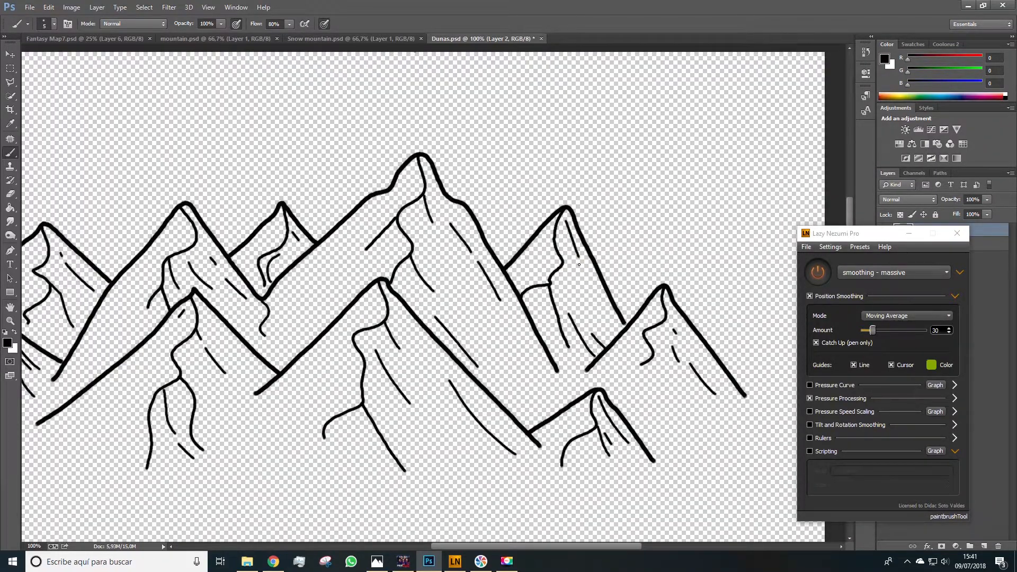
left_click(433, 293, "alt")
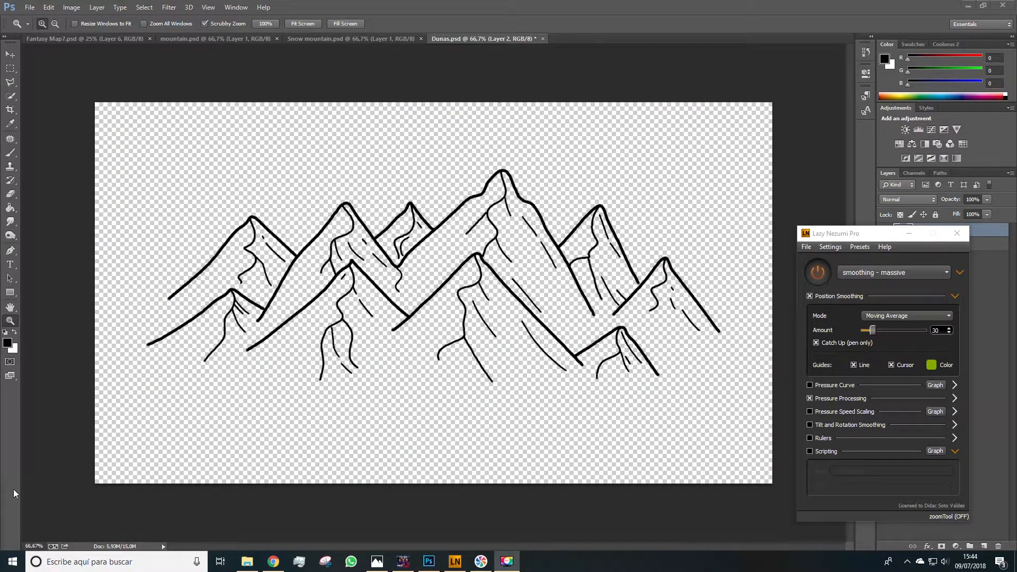
Step: Return to the Brush tool and change the Lazy Nezumi Pro preset to constraint - parallel lines
key("space")
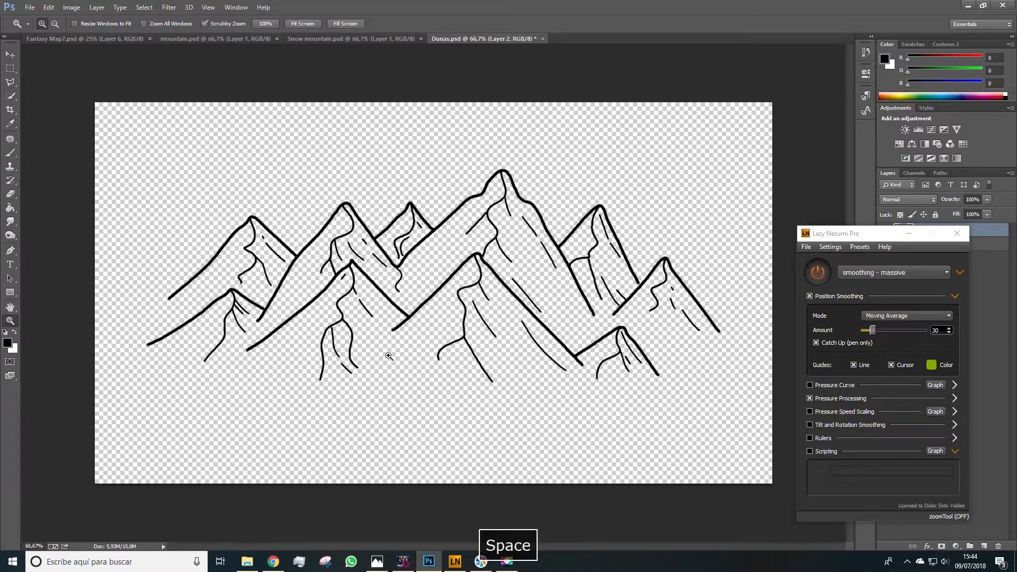
left_click(863, 272)
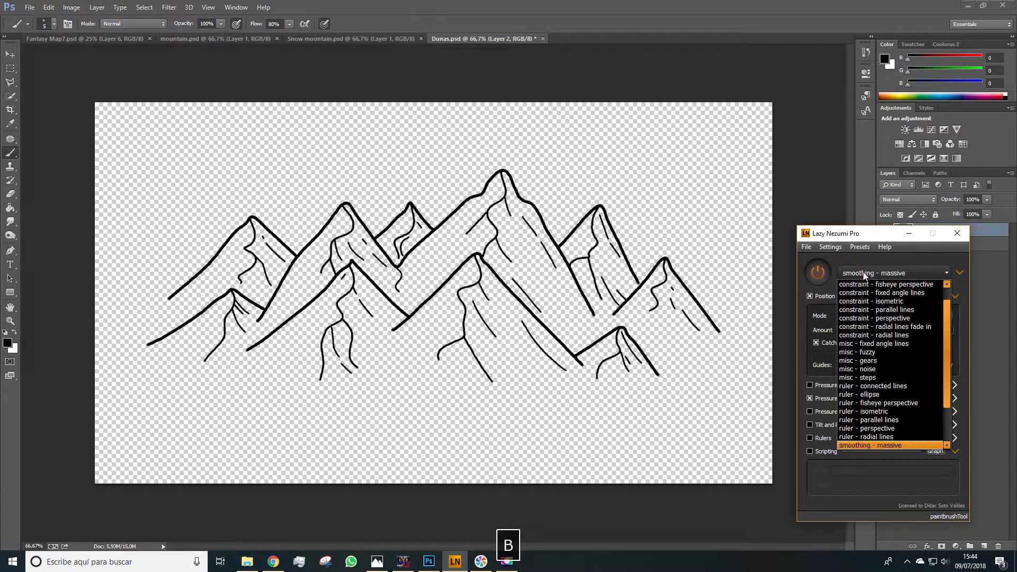
left_click(863, 311)
key("space")
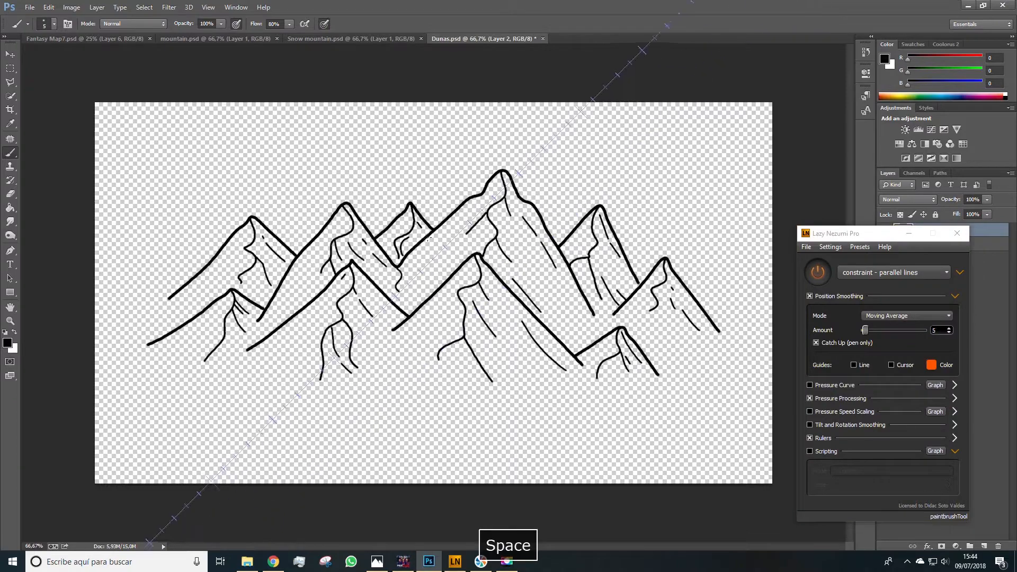
Step: Reduce the brush to 4 px and hatch the shaded face of the tallest mountain with vertical parallel lines
key("[")
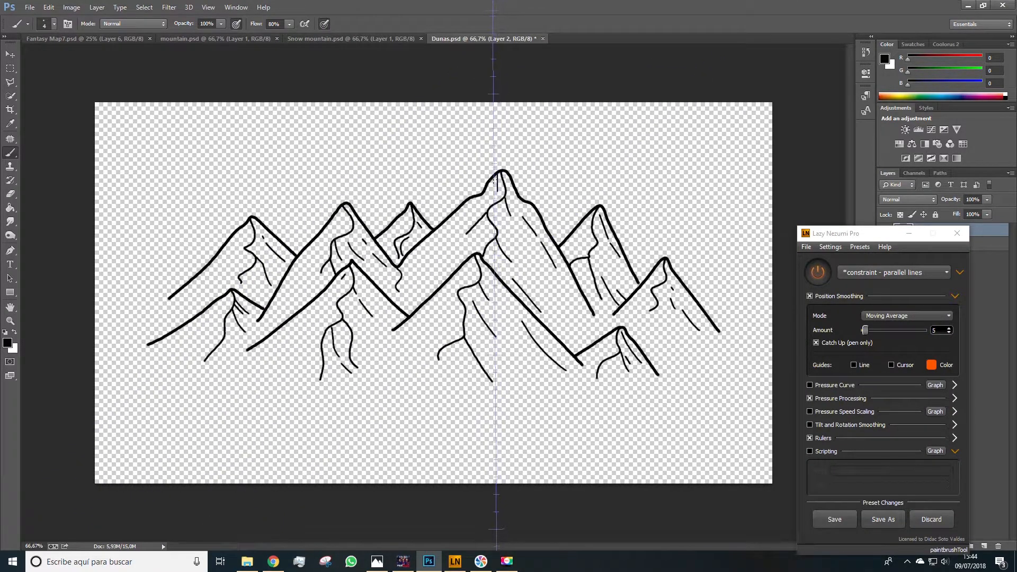
left_click_drag(493, 195, 493, 196)
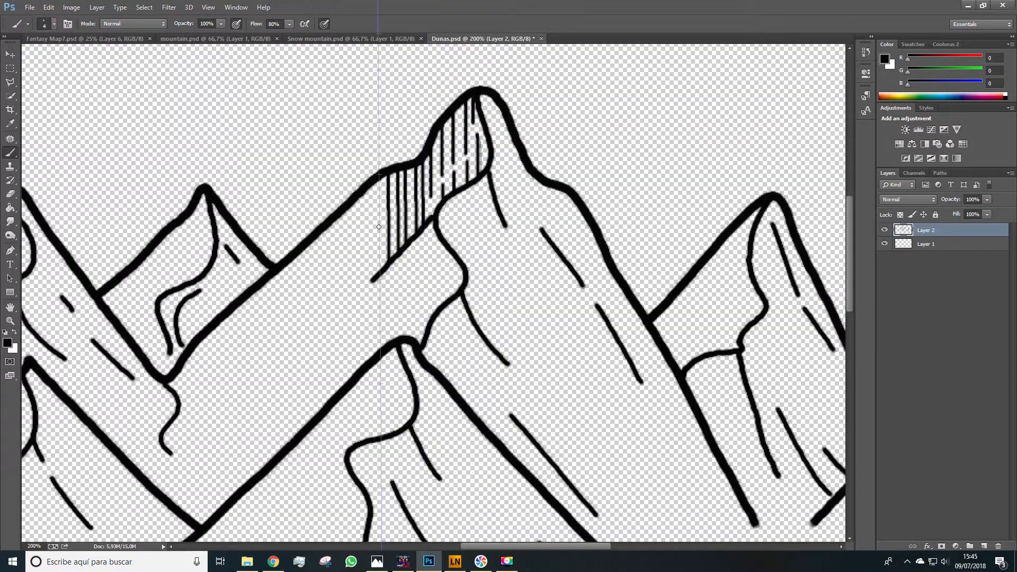
left_click_drag(379, 228, 379, 270)
left_click_drag(369, 239, 369, 281)
left_click_drag(360, 244, 360, 287)
mouse_move(349, 252)
left_mouse_down()
mouse_move(349, 294)
mouse_move(339, 297)
left_mouse_up()
left_click_drag(328, 278, 329, 303)
mouse_move(318, 285)
left_mouse_down()
mouse_move(319, 305)
mouse_move(309, 303)
left_mouse_up()
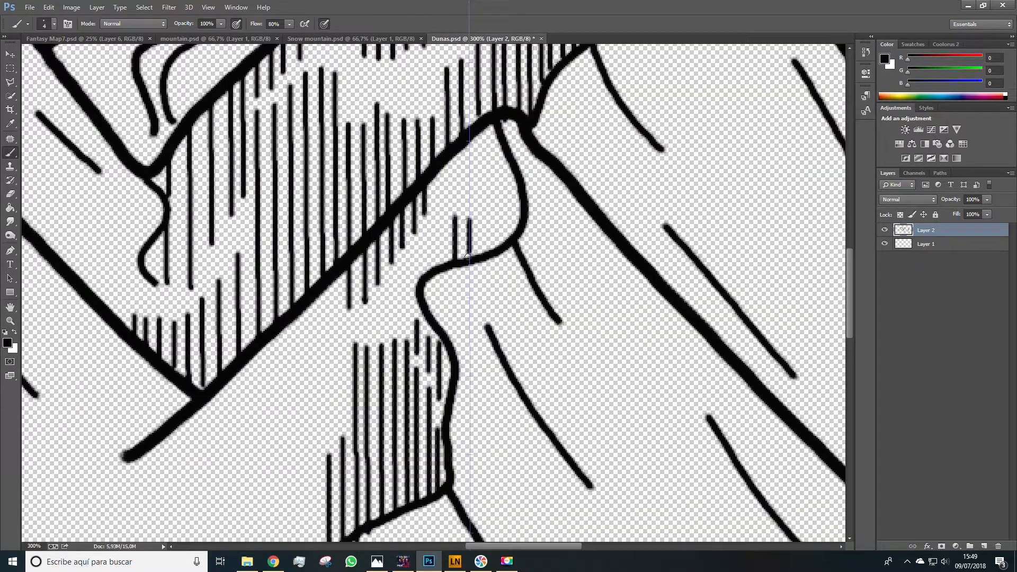
Step: Add short vertical hatch lines above the crease of the front middle mountain and beneath its ridge
left_click_drag(507, 188, 508, 238)
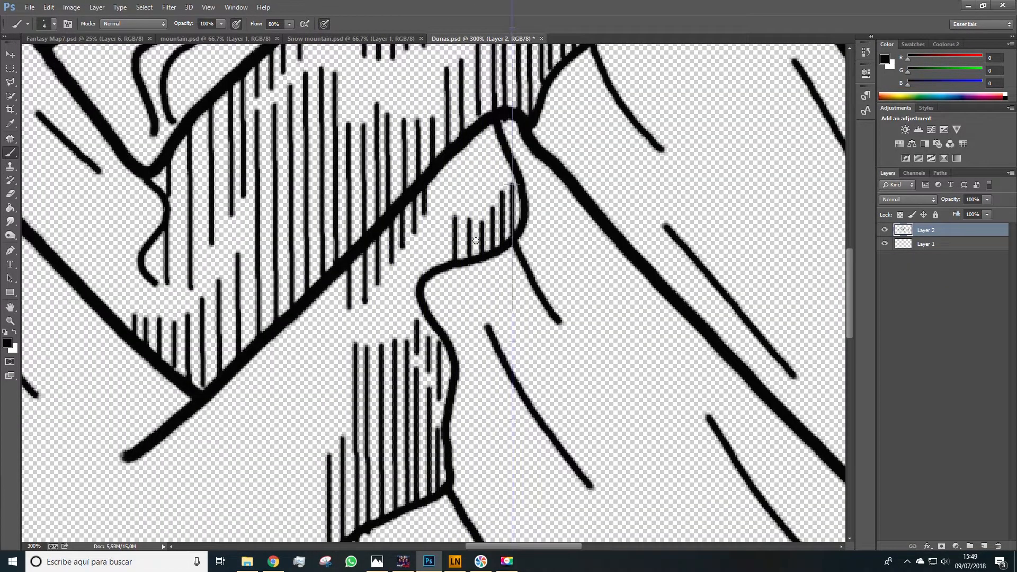
left_click_drag(439, 222, 439, 263)
left_click_drag(419, 241, 418, 270)
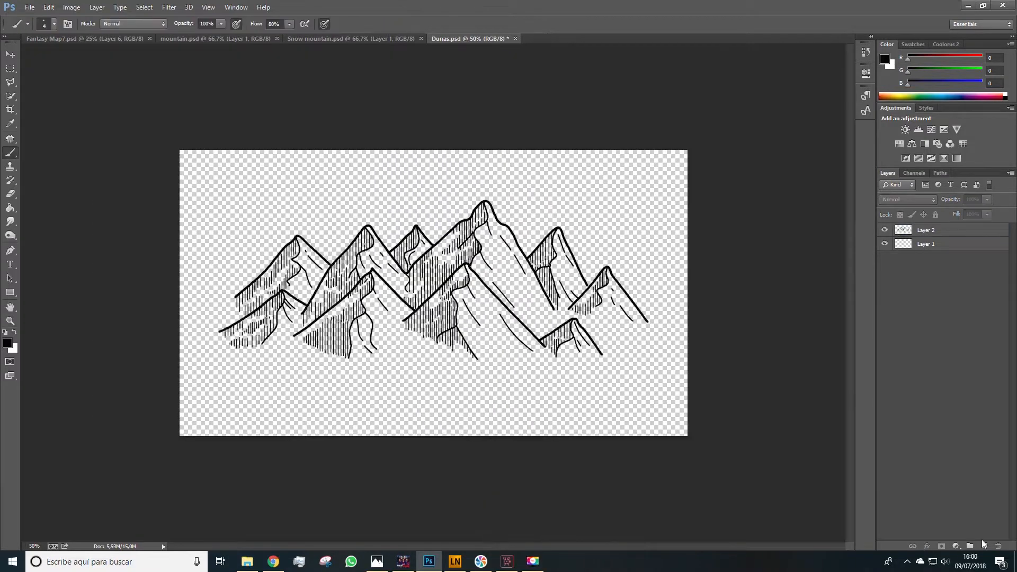
Step: Add a new layer beneath the Layer 2 line art and enlarge the brush to 101 px
left_click(984, 546)
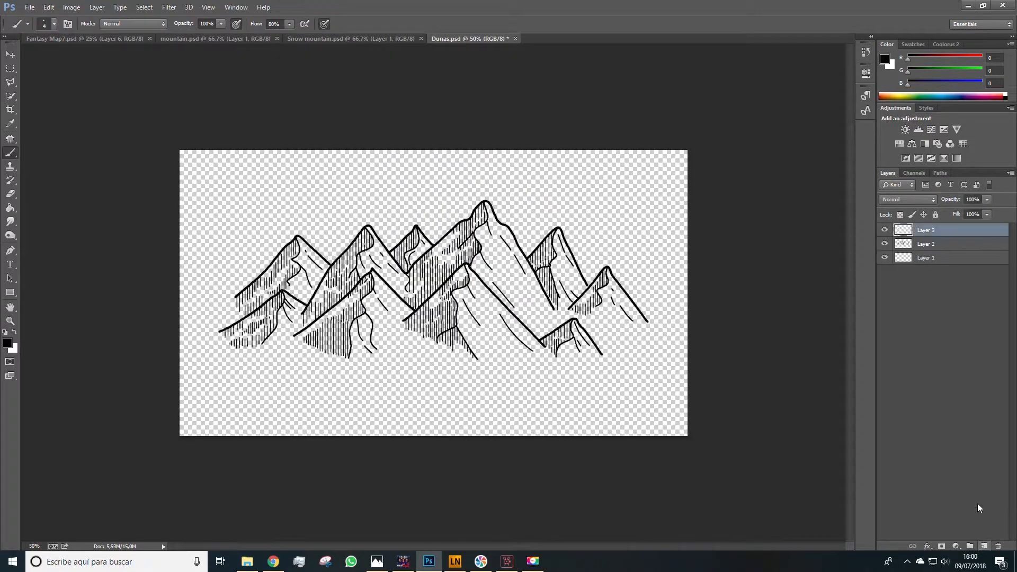
left_click_drag(909, 228, 931, 250)
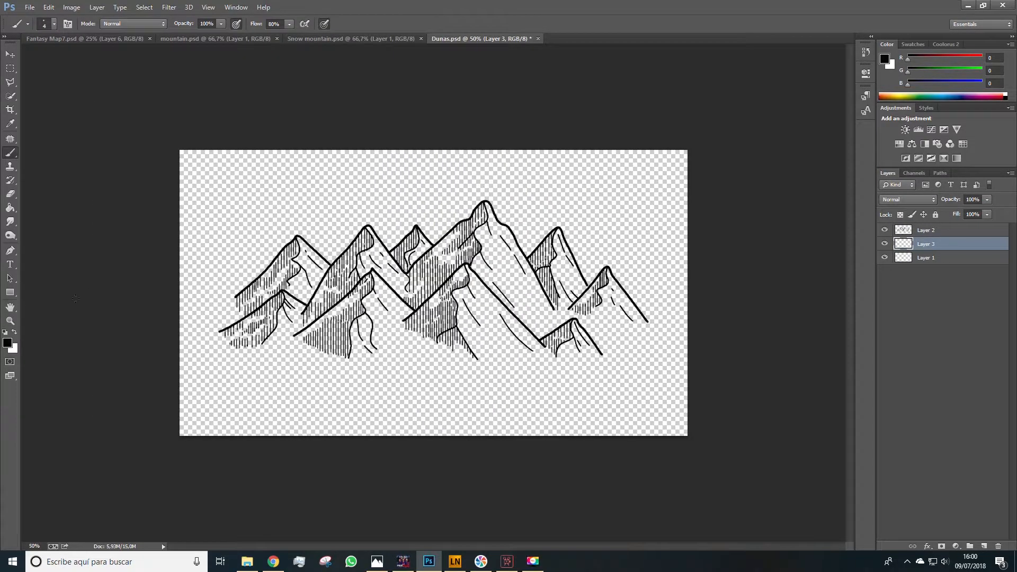
key("b")
right_click(371, 273)
left_click_drag(424, 299, 453, 299)
Step: Choose brown RGB 155, 135, 103 as the foreground colour and paint a base over the whole mountain range
left_click(8, 342)
left_click(732, 192)
left_click_drag(841, 233, 841, 237)
left_click(753, 173)
left_click(740, 168)
left_click(935, 108)
mouse_move(519, 291)
left_mouse_down()
mouse_move(230, 338)
mouse_move(309, 354)
mouse_move(609, 339)
mouse_move(529, 254)
mouse_move(407, 254)
mouse_move(230, 313)
mouse_move(647, 356)
left_mouse_up()
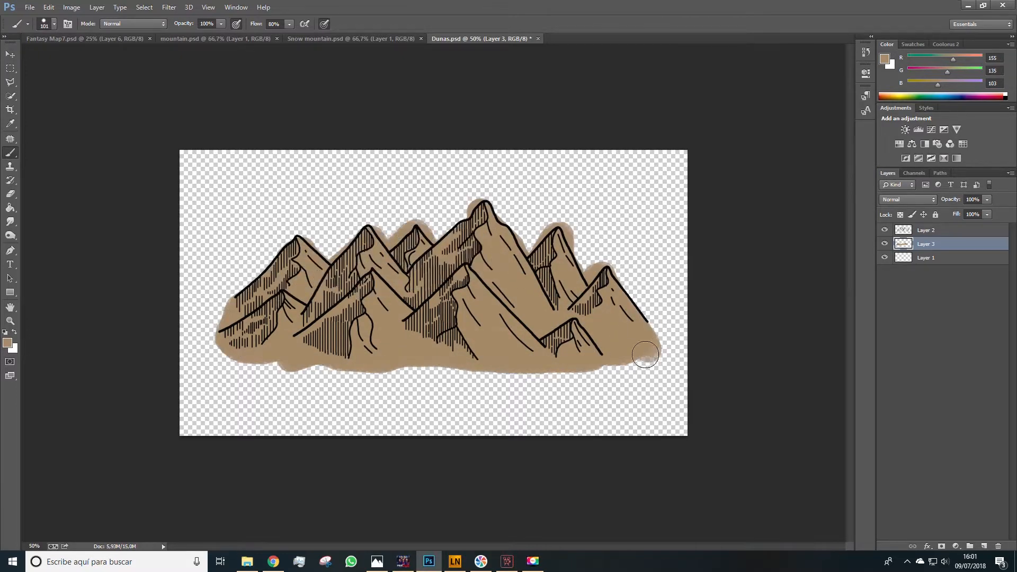
Step: Erase the brown overflow outside the outlines along the peaks with a larger eraser
key("z")
double_click(370, 262)
key("b")
key("e")
key("bracketright")
mouse_move(290, 255)
left_mouse_down()
mouse_move(187, 231)
mouse_move(298, 246)
mouse_move(408, 223)
mouse_move(472, 187)
left_mouse_up()
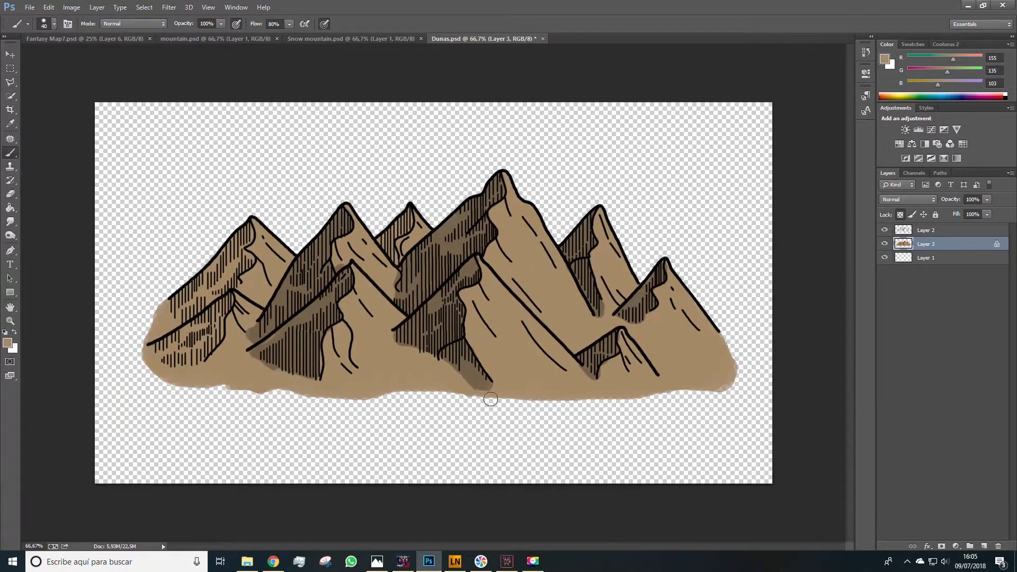
Step: Paint darker brown RGB 110, 96, 72 shadows over the hatched faces of the leftmost mountains
mouse_move(206, 355)
left_mouse_down()
mouse_move(171, 347)
mouse_move(233, 267)
mouse_move(186, 297)
left_mouse_up()
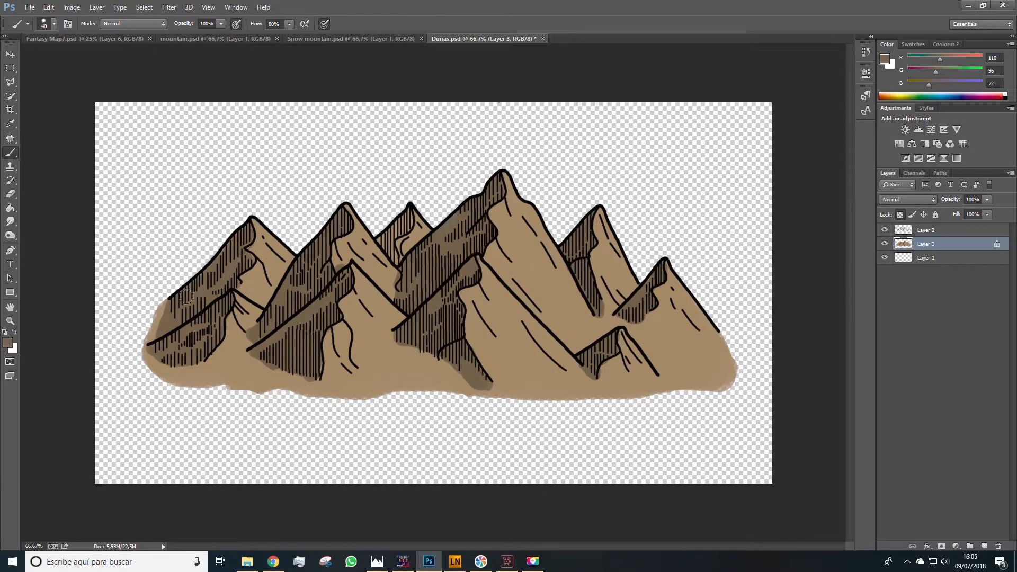
key("z")
left_click(425, 321, "alt")
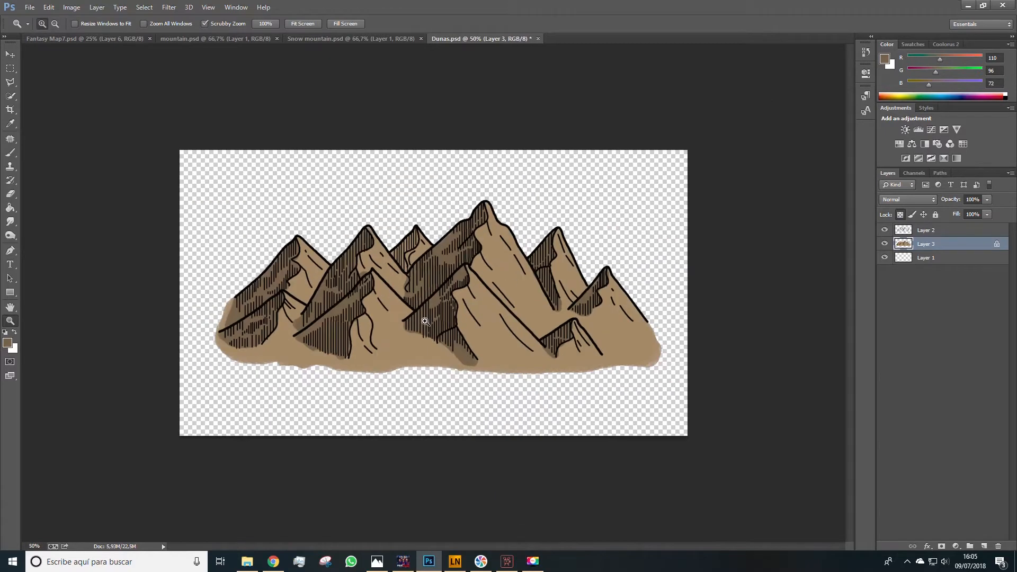
Step: Choose light cream RGB 239, 211, 167 and paint highlights along the lit slopes with a 20 px brush
key("b")
left_click(7, 343)
left_click(735, 121)
left_click(935, 108)
key("[")
left_click_drag(469, 269, 541, 347)
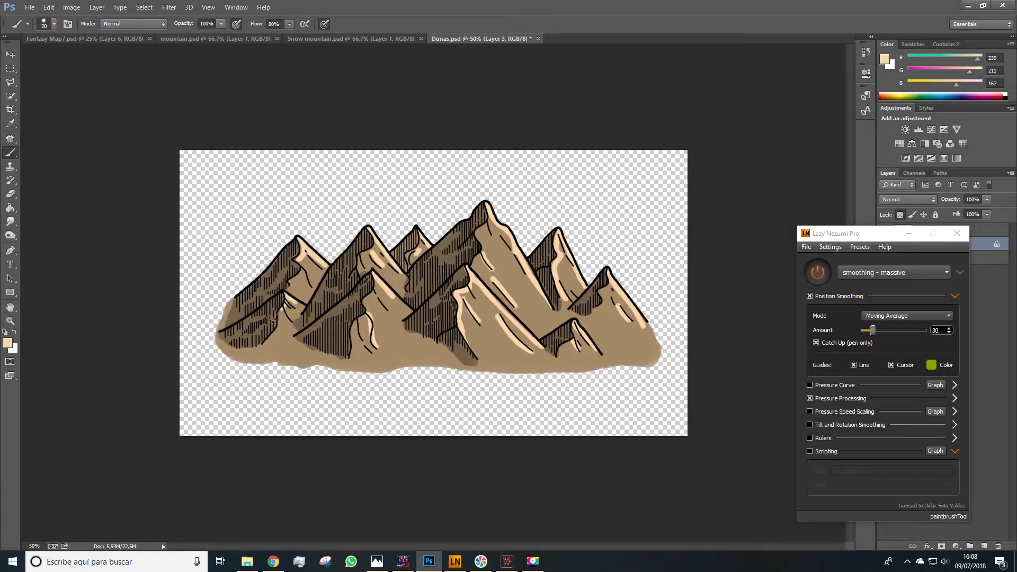
Step: Sample the base brown RGB 155, 135, 103 to retouch the highlights on the small left mountains
left_click(271, 325, "alt")
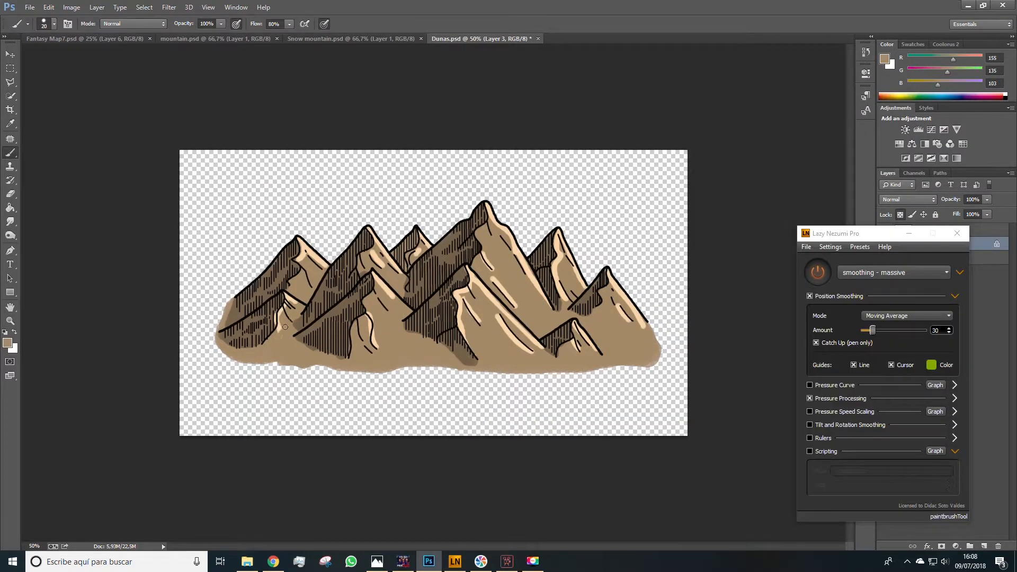
left_click(281, 323, "alt")
key("z")
left_click(482, 317, "alt")
left_click(481, 318)
key("b")
key("z")
left_click(371, 310, "alt")
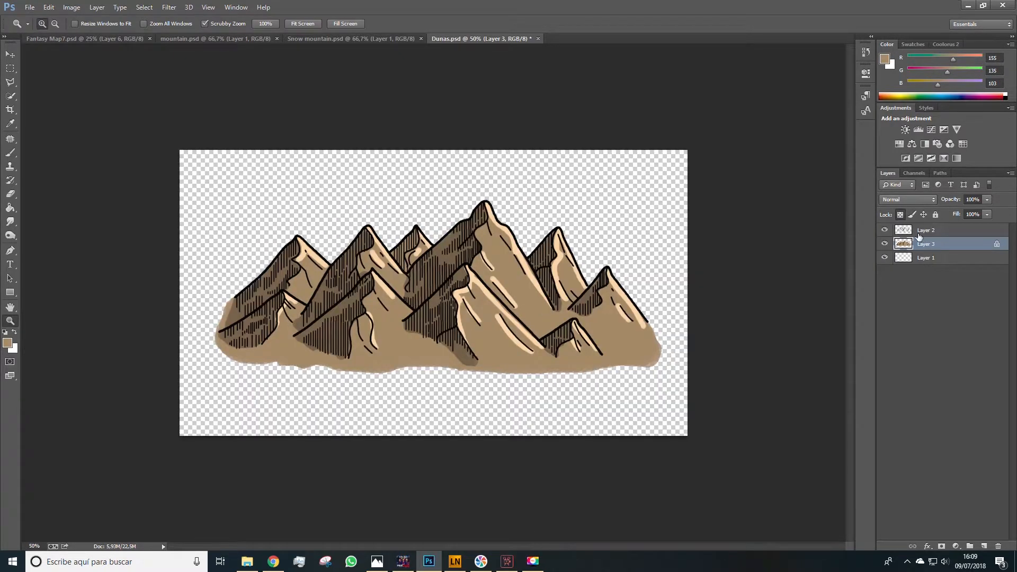
Step: Convert Layer 1, Layer 2 and Layer 3 together into a single smart object
left_click(926, 230)
left_click(926, 258, "shift")
right_click(922, 245)
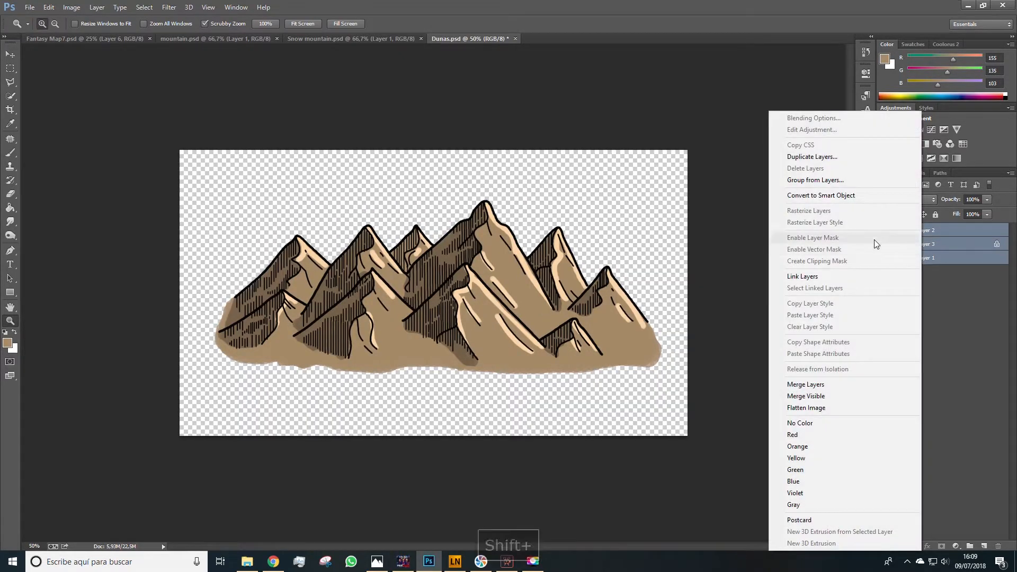
left_click(815, 195)
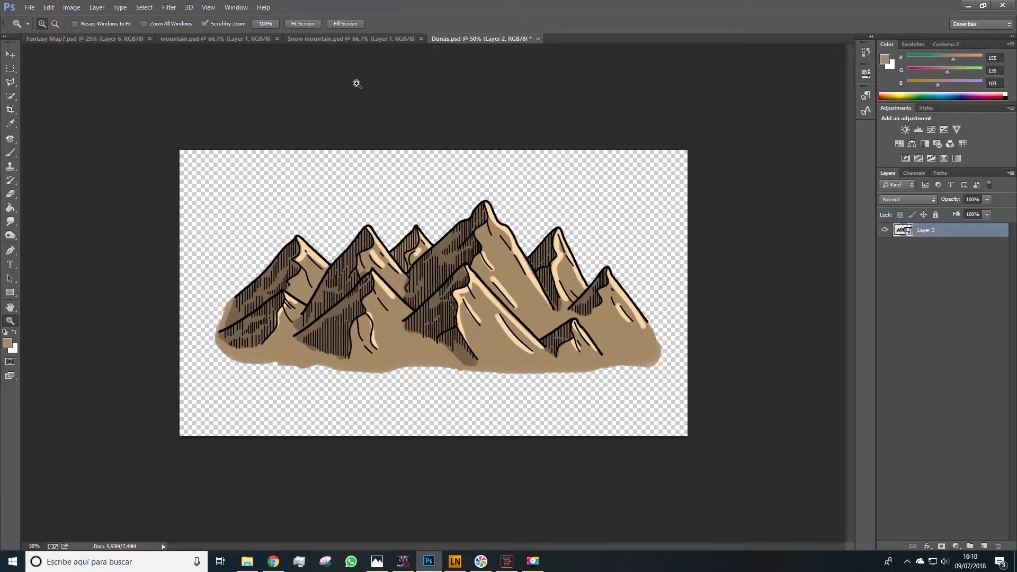
Step: Save the document as a Photoshop file named Mountain 3 in the MAPA folder
left_click(30, 7)
left_click(58, 133)
key("Caps_Lock")
type("Mon")
key("BackSpace")
type("untain 3")
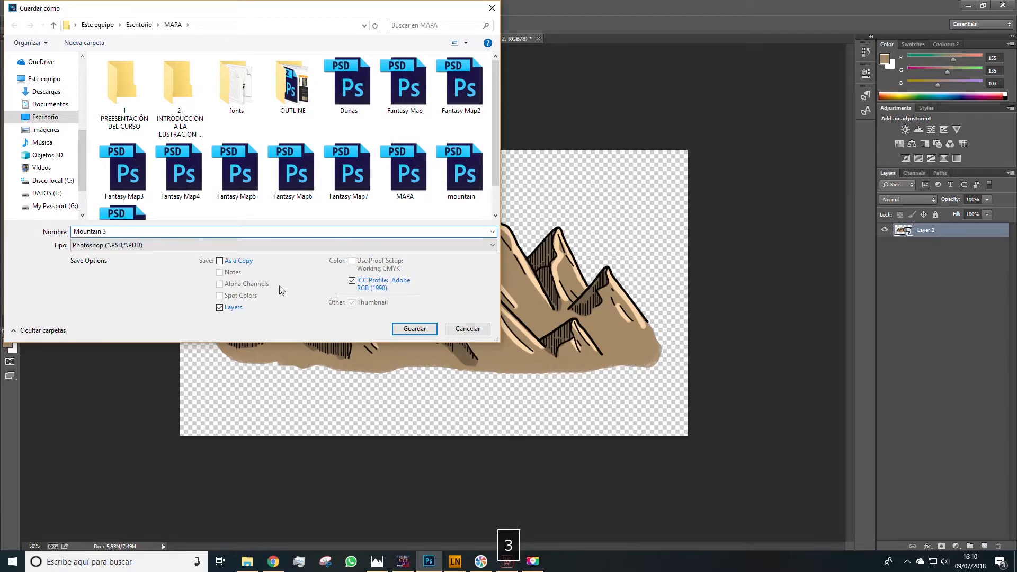
left_click(414, 328)
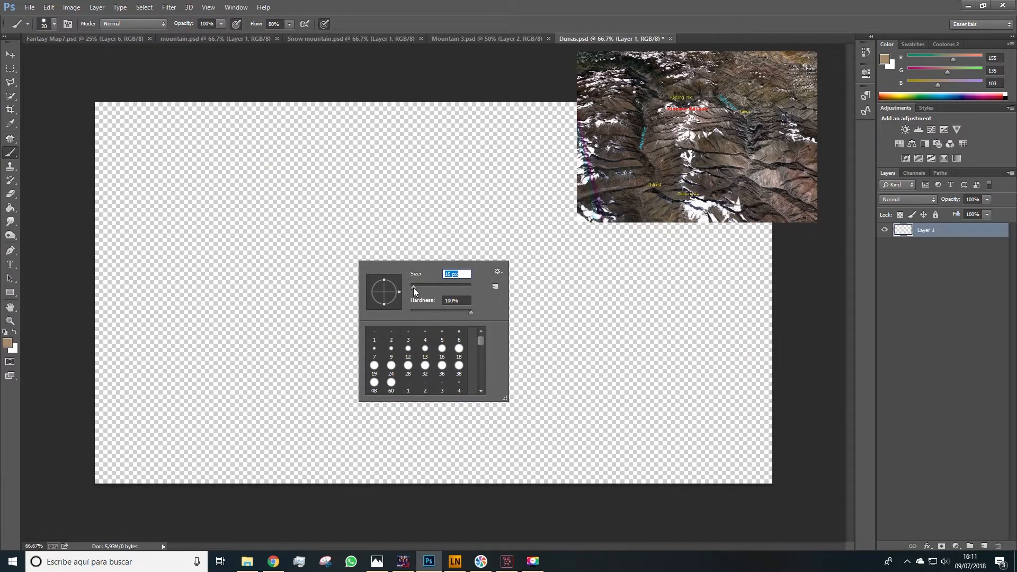
Step: Set the brush size to 8 px in the empty Dunas document and reset the colours to the default black and white
left_click_drag(413, 288, 412, 288)
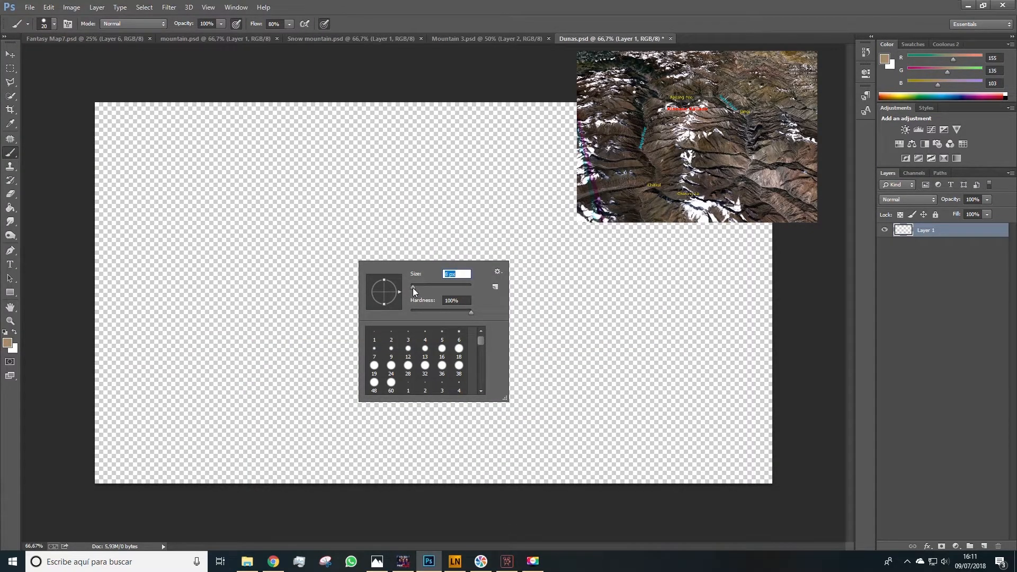
key("Return")
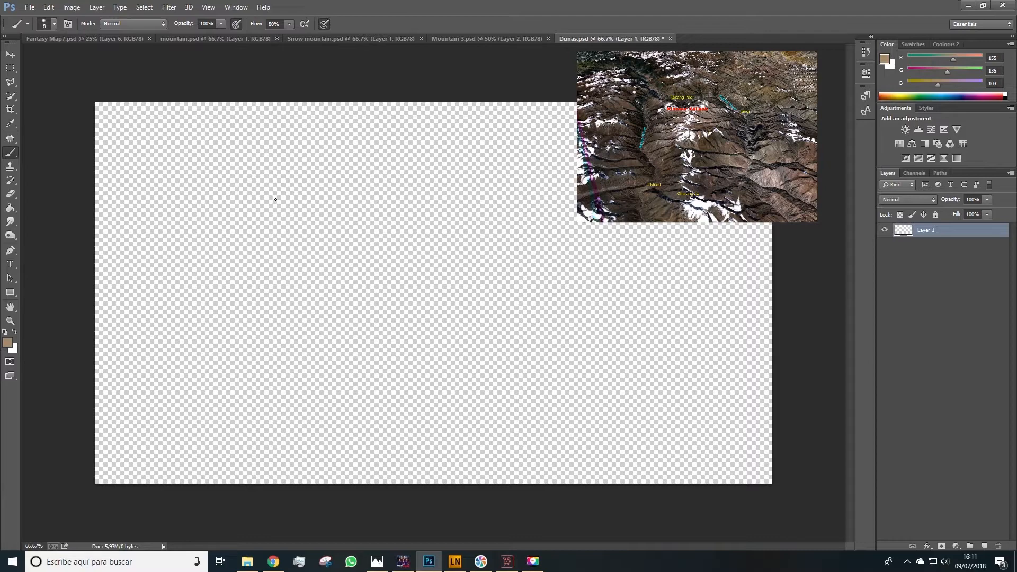
key("d")
Step: Lower the Lazy Nezumi Pro position smoothing amount to 4
key("alt+Tab")
left_click_drag(874, 332, 868, 333)
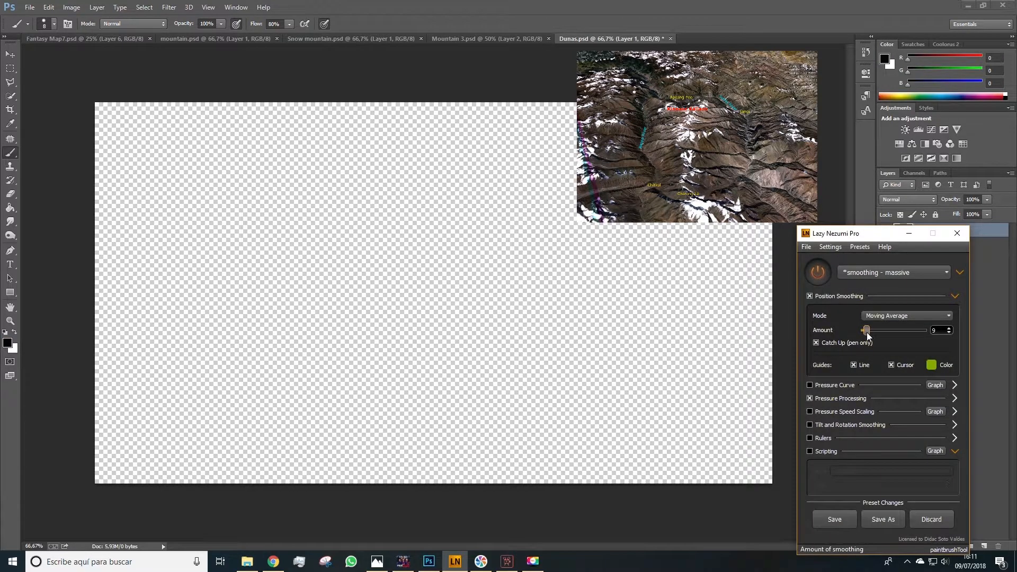
key("space")
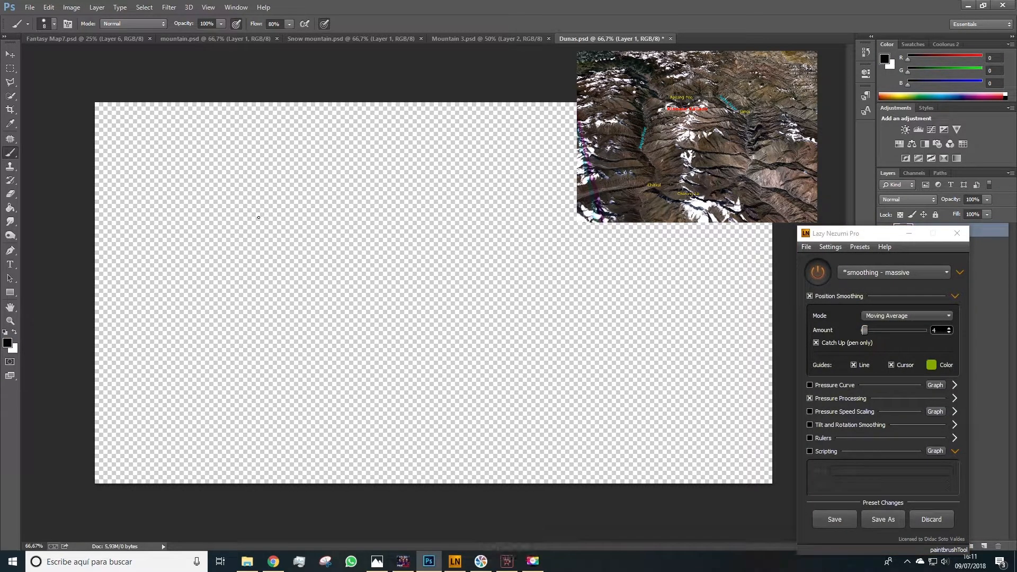
Step: Draw four jagged ridgelines stacked one below another on the left half of the canvas
mouse_move(259, 215)
left_mouse_down()
mouse_move(302, 175)
mouse_move(374, 166)
mouse_move(453, 242)
left_mouse_up()
mouse_move(327, 268)
left_mouse_down()
mouse_move(395, 222)
mouse_move(502, 276)
left_mouse_up()
key("b")
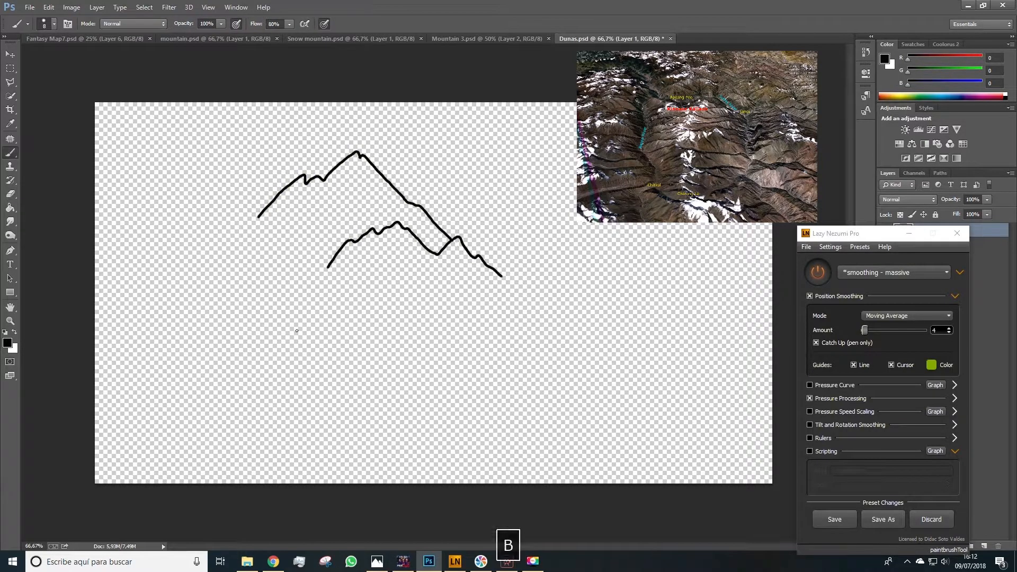
left_click_drag(273, 334, 456, 355)
left_click_drag(235, 394, 422, 427)
Step: Hide the Lazy Nezumi Pro window, reduce the brush to 6 px and draw wavy crease lines descending from the peaks
left_click(908, 233)
key("bracketleft")
key("bracketleft")
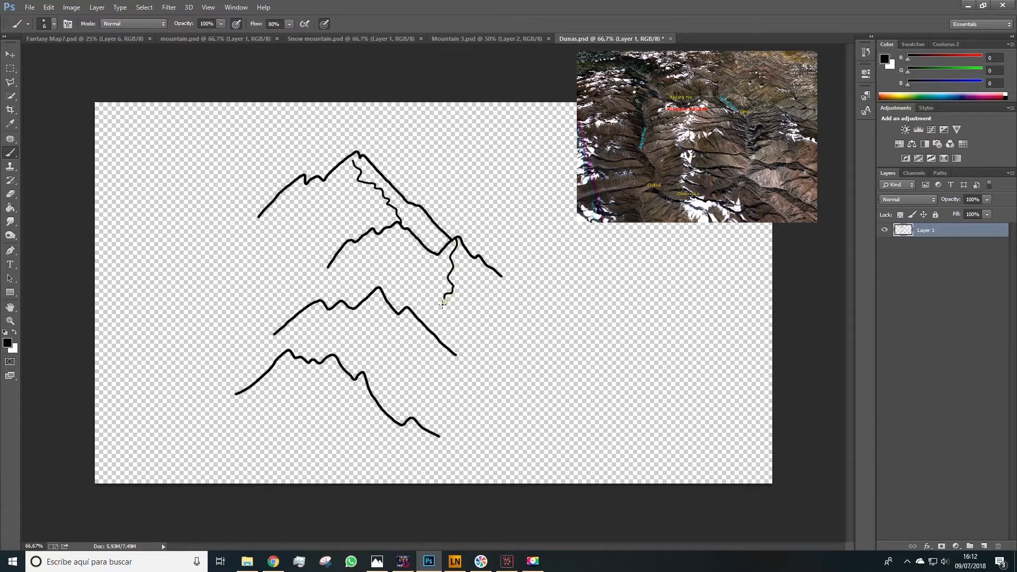
left_click_drag(380, 290, 248, 448)
Step: Draw slope lines down the left side of the topmost mountain
left_click_drag(305, 177, 257, 242)
left_click_drag(373, 186, 344, 226)
left_click_drag(335, 234, 279, 265)
left_click_drag(353, 175, 344, 190)
left_click_drag(324, 214, 341, 201)
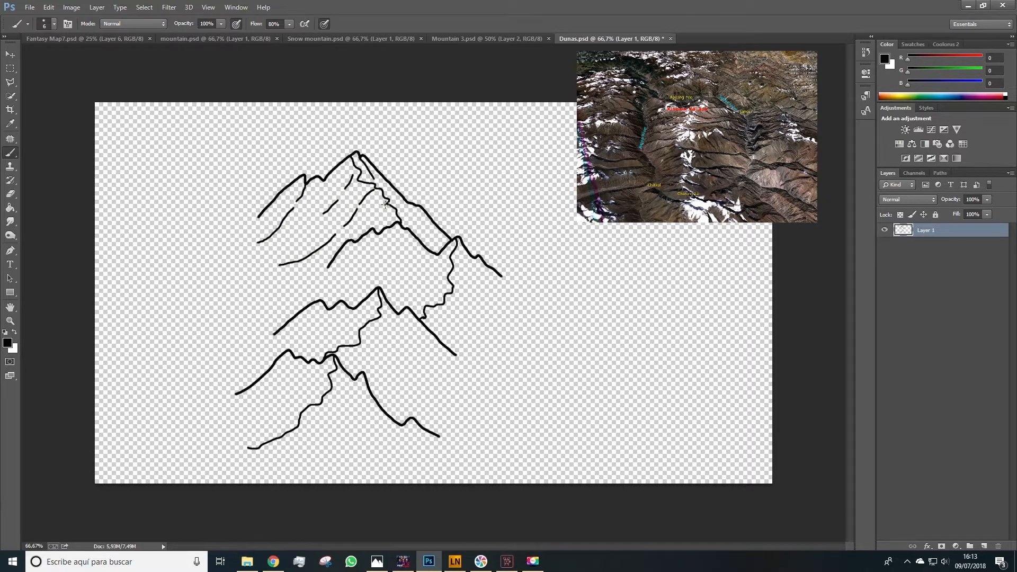
Step: Add slope and crease lines around the second ridge and on both sides of the right-hand peak
left_click_drag(466, 275, 493, 298)
left_click_drag(458, 290, 487, 317)
left_click_drag(431, 308, 461, 334)
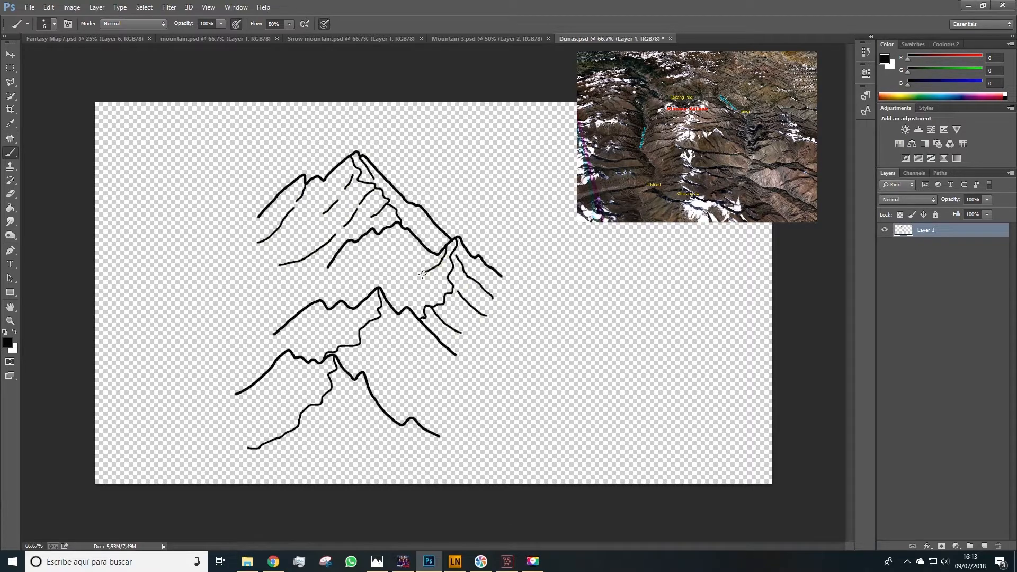
left_click_drag(397, 227, 333, 289)
left_click_drag(432, 260, 416, 270)
left_click_drag(397, 228, 416, 255)
mouse_move(390, 258)
left_mouse_down()
mouse_move(414, 280)
mouse_move(387, 289)
mouse_move(414, 303)
left_mouse_up()
Step: Add slope lines to the two lower ridges and one more to the left side of the topmost mountain
left_click_drag(371, 334, 421, 373)
left_click_drag(297, 361, 268, 382)
left_click_drag(265, 388, 227, 407)
left_click_drag(329, 406, 379, 453)
left_click_drag(316, 442, 349, 463)
mouse_move(344, 392)
left_mouse_down()
mouse_move(367, 419)
mouse_move(417, 402)
left_mouse_up()
left_click_drag(320, 227, 285, 245)
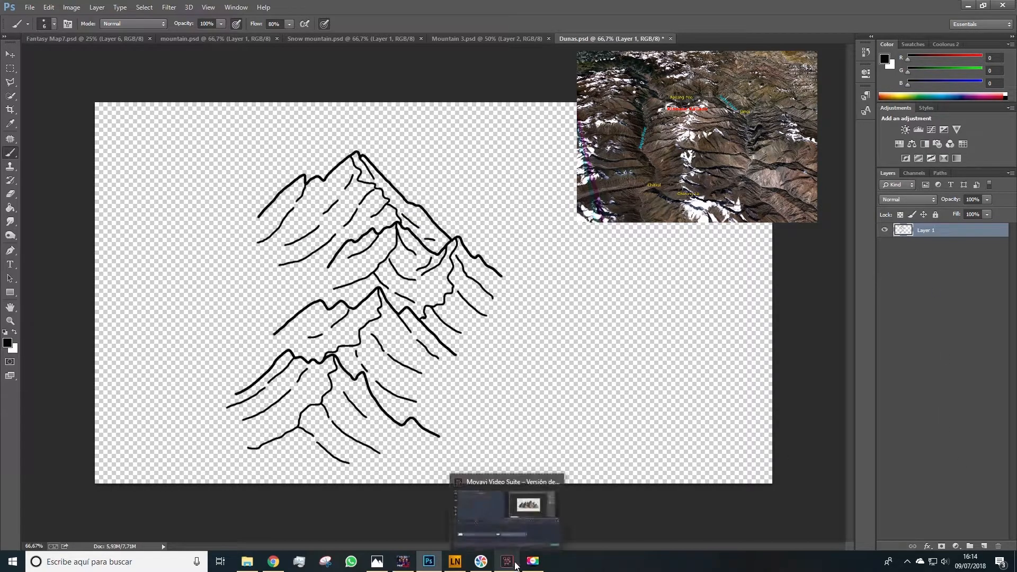
Step: Switch the Lazy Nezumi Pro preset back to constraint - parallel lines for the hatching
left_click(455, 562)
left_click(840, 272)
scroll(869, 317, "up", 3)
left_click(858, 325)
key("space")
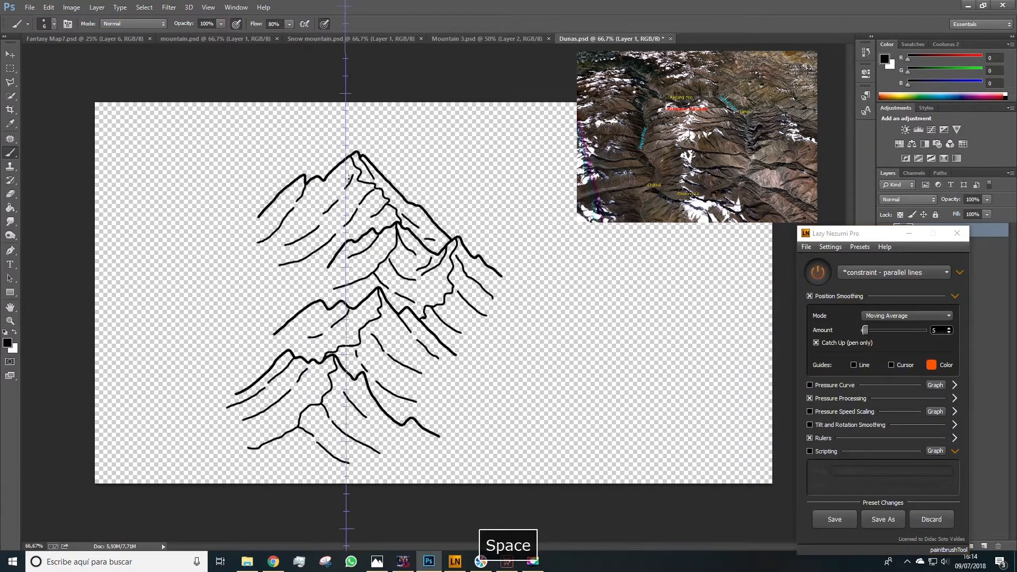
Step: Hatch the shaded left faces of the upper and middle ridges with vertical lines using a 4 px brush
right_click(391, 219)
left_click_drag(378, 191, 379, 214)
left_click_drag(374, 190, 374, 216)
left_click_drag(370, 194, 363, 233)
left_click_drag(357, 207, 358, 237)
mouse_move(352, 220)
left_mouse_down()
mouse_move(358, 239)
mouse_move(386, 232)
mouse_move(378, 266)
left_mouse_up()
left_click_drag(373, 245, 366, 327)
left_click_drag(371, 296, 371, 320)
mouse_move(377, 291)
left_mouse_down()
mouse_move(377, 318)
mouse_move(361, 329)
left_mouse_up()
left_click_drag(357, 309, 352, 343)
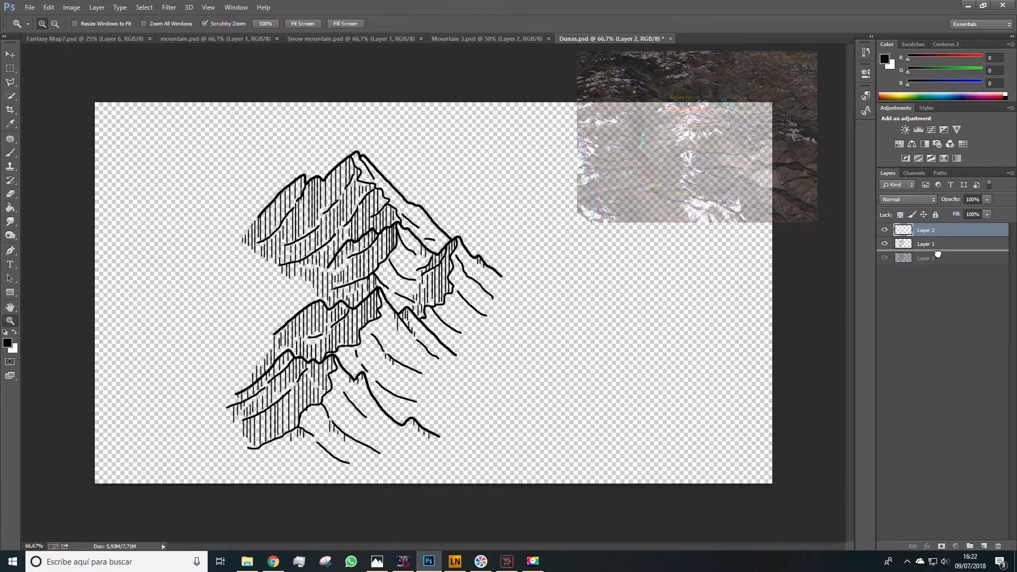
Step: Move the new Layer 2 beneath the Layer 1 line art and return to the Brush tool
left_click(922, 231)
left_click_drag(923, 232, 926, 250)
key("b")
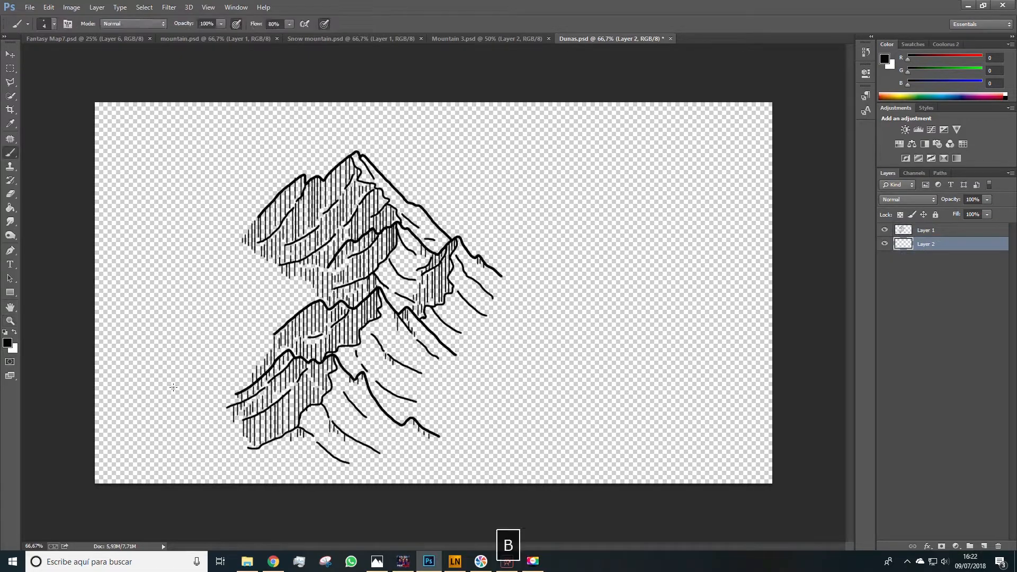
Step: Set the foreground colour to muted green RGB 144, 163, 128
left_click(7, 343)
left_click_drag(728, 228, 723, 163)
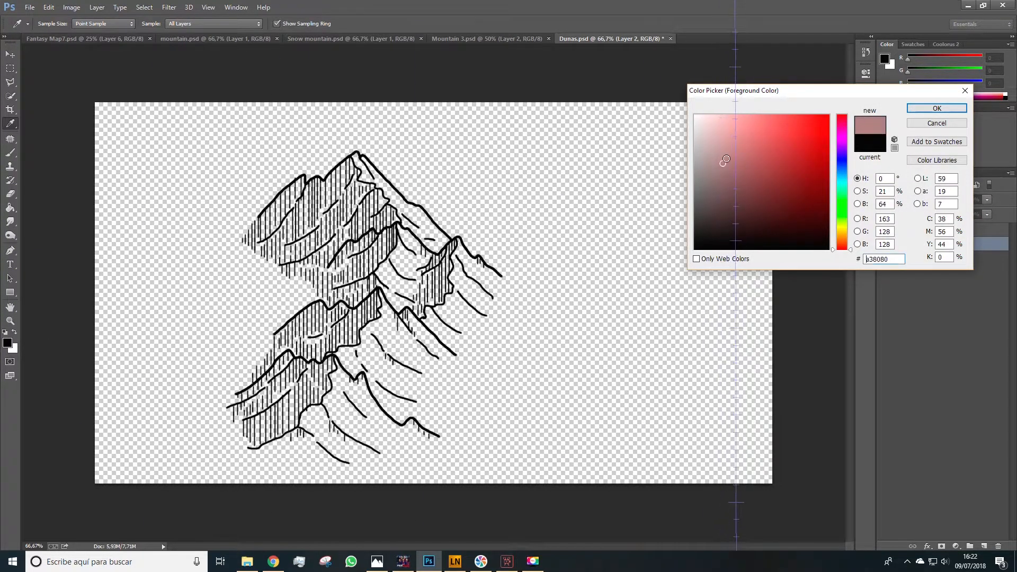
left_click_drag(845, 238, 842, 215)
key("Return")
Step: Turn off Lazy Nezumi Pro and paint the green base beneath all four ridges, undoing the last stray stroke
left_click(454, 562)
left_click(818, 271)
mouse_move(411, 262)
left_mouse_down()
mouse_move(355, 331)
mouse_move(289, 339)
mouse_move(286, 204)
mouse_move(357, 166)
mouse_move(466, 350)
mouse_move(233, 392)
mouse_move(402, 275)
mouse_move(280, 215)
mouse_move(250, 363)
left_mouse_up()
mouse_move(495, 286)
left_mouse_down()
mouse_move(479, 331)
mouse_move(269, 447)
left_mouse_up()
key("e")
key("ctrl+z")
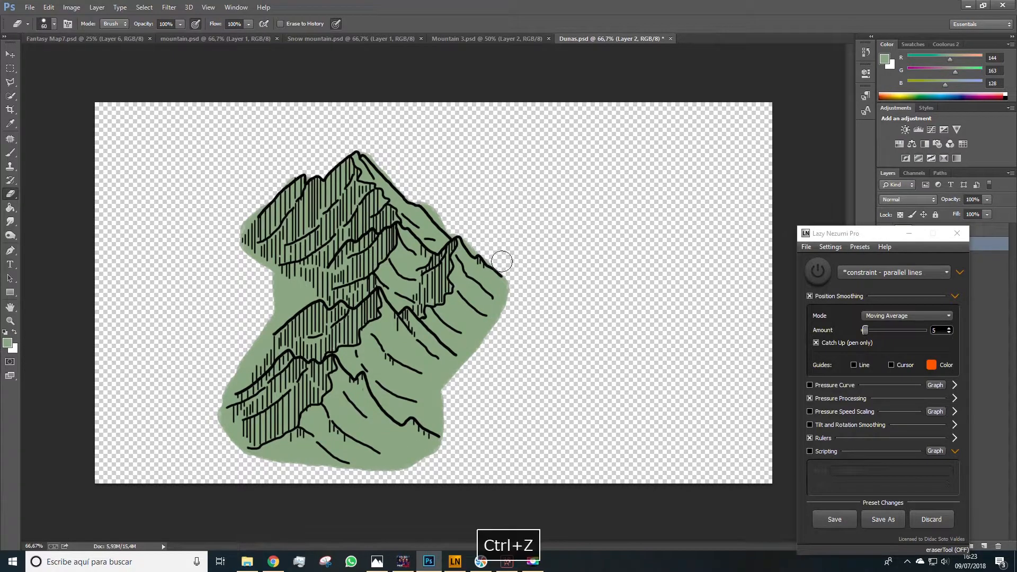
Step: Reduce the brush and shade the hatched face of the lowest ridge in dark green RGB 96, 110, 84
key("b")
key("bracketleft")
key("bracketleft")
key("bracketleft")
key("bracketleft")
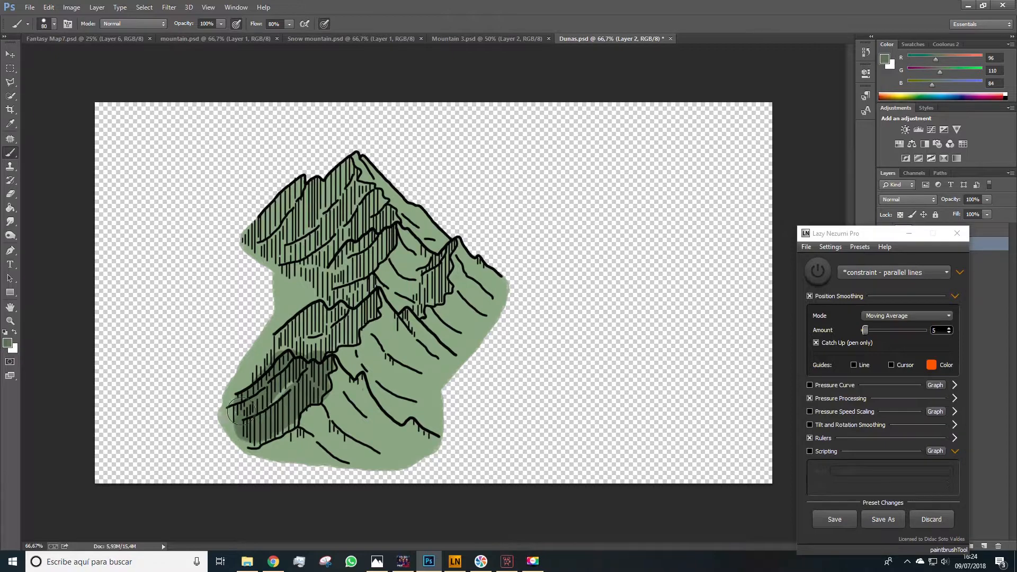
Step: Sample greens from the canvas and refine the shadows on the middle and right-hand hatched faces
left_click(464, 270, "alt")
mouse_move(396, 307)
left_mouse_down()
mouse_move(387, 277)
mouse_move(417, 281)
mouse_move(388, 268)
left_mouse_up()
left_click(386, 267, "alt")
left_click(411, 282, "alt")
left_click(416, 298, "alt")
left_click(430, 231, "alt")
left_click_drag(435, 231, 447, 240)
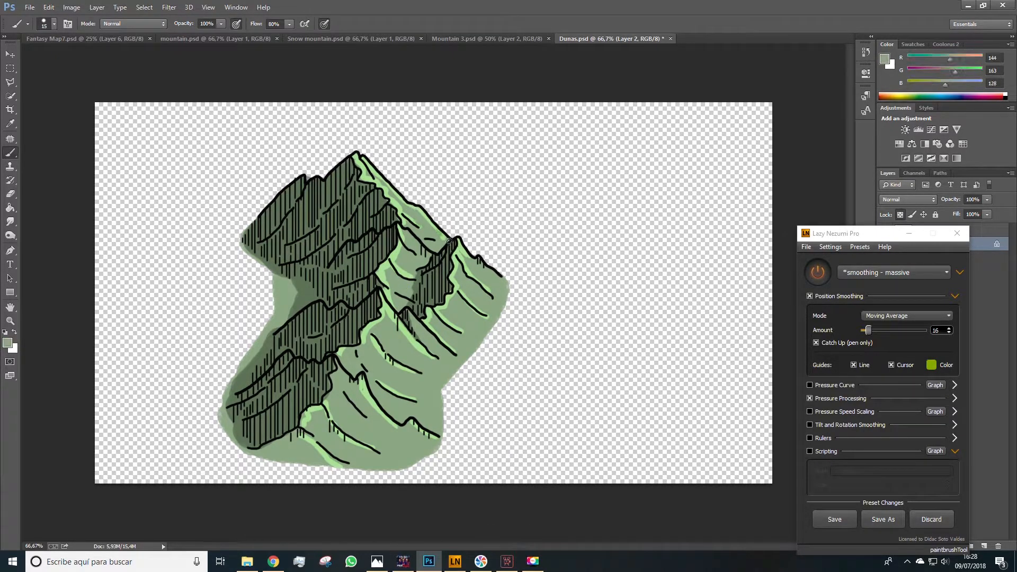
Step: Turn off Lazy Nezumi Pro and brush over the left hatched faces with a sampled green at 50 px
left_click(433, 292, "alt")
key("z")
left_click(603, 431, "alt")
left_click(603, 432, "alt")
left_click(603, 431, "alt")
left_click(603, 431)
left_click(603, 431)
key("b")
left_click(424, 239, "alt")
left_click(817, 272)
mouse_move(375, 214)
left_mouse_down()
mouse_move(389, 291)
mouse_move(307, 399)
left_mouse_up()
left_click(307, 398, "alt")
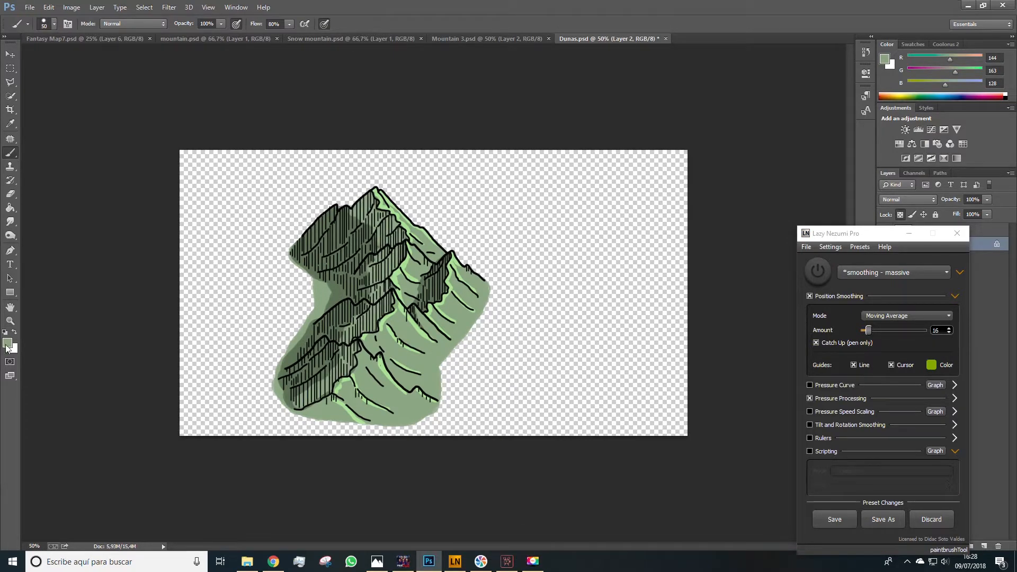
Step: Undo the last stroke and refine the green shading of the hatched and lit ridge faces with tones sampled from the canvas
key("ctrl+z")
left_click_drag(475, 295, 395, 418)
key("shift+b")
mouse_move(370, 233)
left_mouse_down()
mouse_move(365, 296)
mouse_move(337, 289)
left_mouse_up()
left_click(299, 349, "alt")
left_click_drag(318, 371, 286, 397)
left_click(402, 421, "alt")
left_click_drag(423, 360, 410, 371)
left_click(346, 326, "alt")
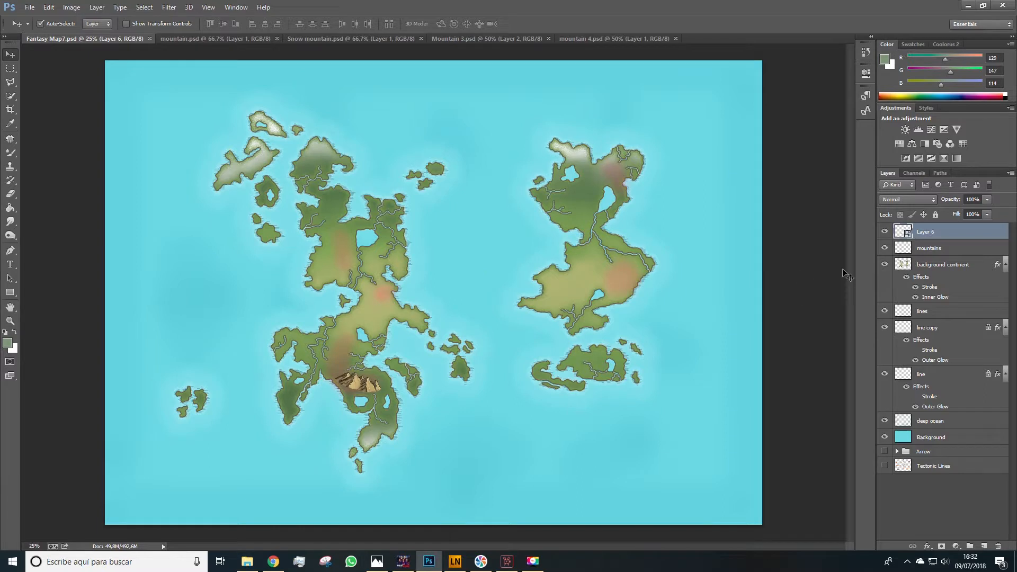
Step: Hide and reshow the mountains tint layer of Fantasy Map7 to check where the ranges belong
left_click(911, 247)
left_click(884, 248)
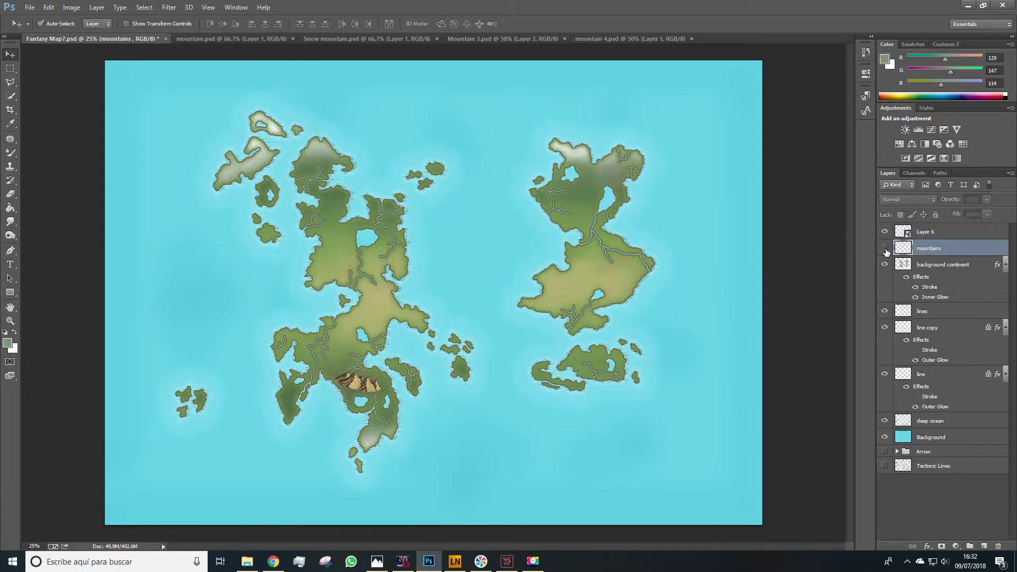
left_click(885, 249)
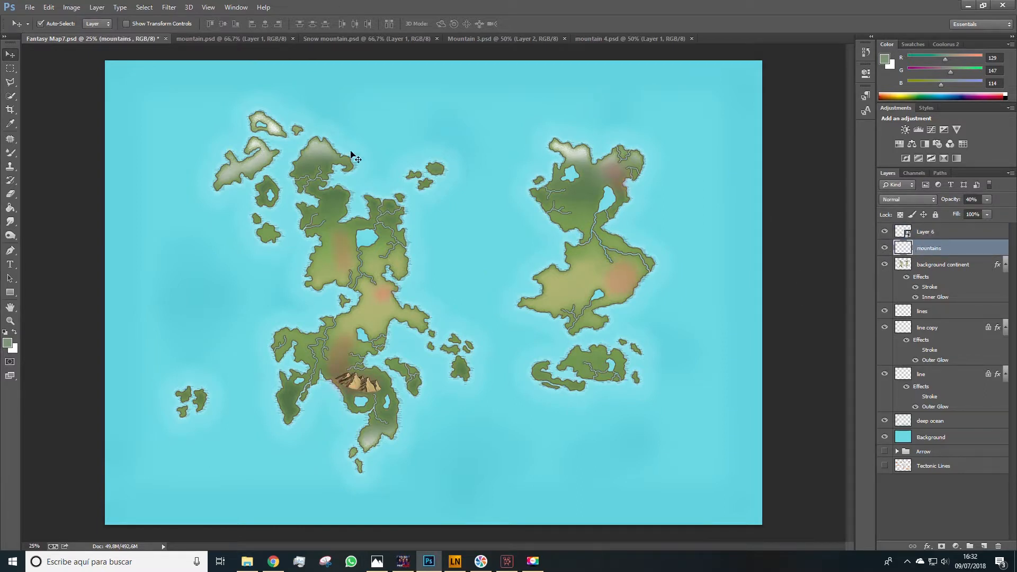
Step: Copy the snow mountain range into Fantasy Map7 over the north of the eastern continent
left_click(265, 38)
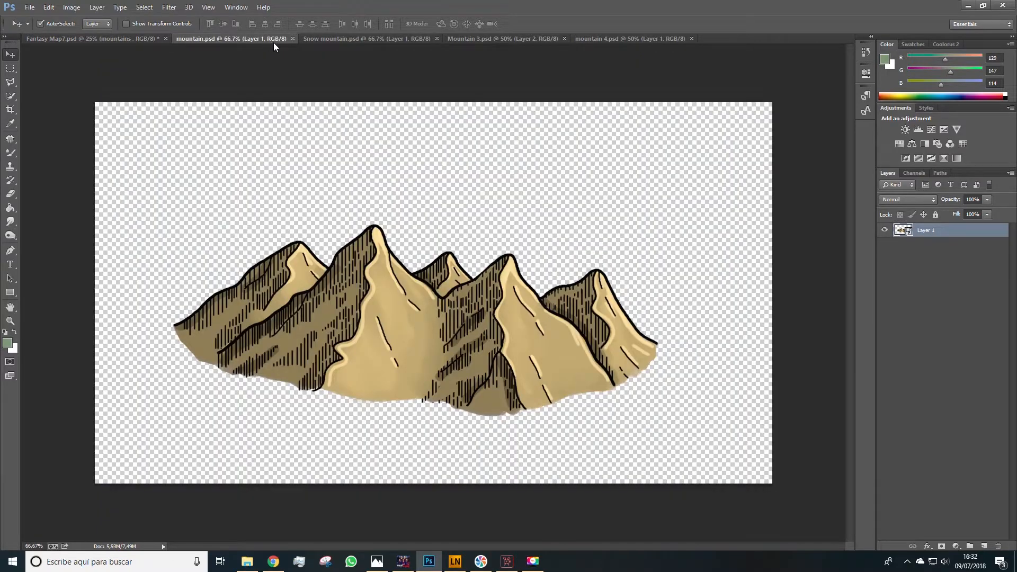
left_click(323, 38)
left_click_drag(398, 291, 449, 129)
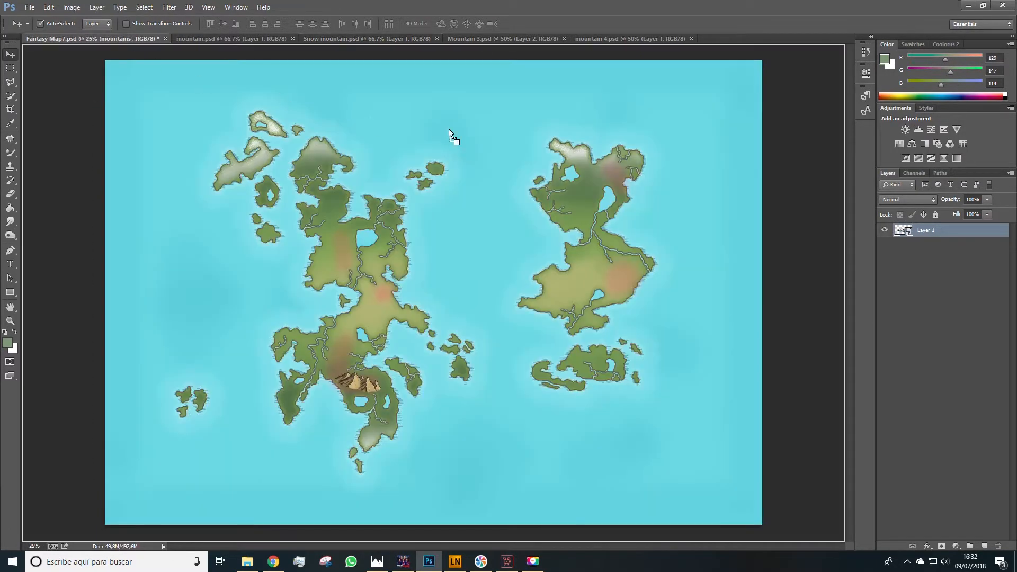
mouse_move(597, 177)
left_mouse_down()
mouse_move(608, 163)
mouse_move(609, 177)
left_mouse_up()
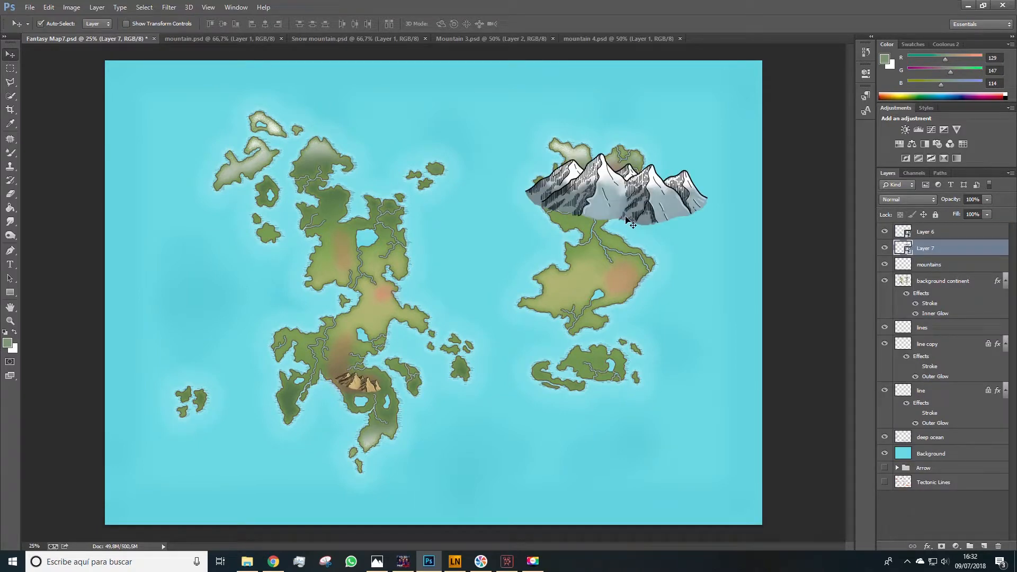
Step: Scale the snow range down to about 24% and rotate it about -19°
key("ctrl+t")
left_click_drag(752, 251, 564, 145)
left_click_drag(571, 152, 579, 136)
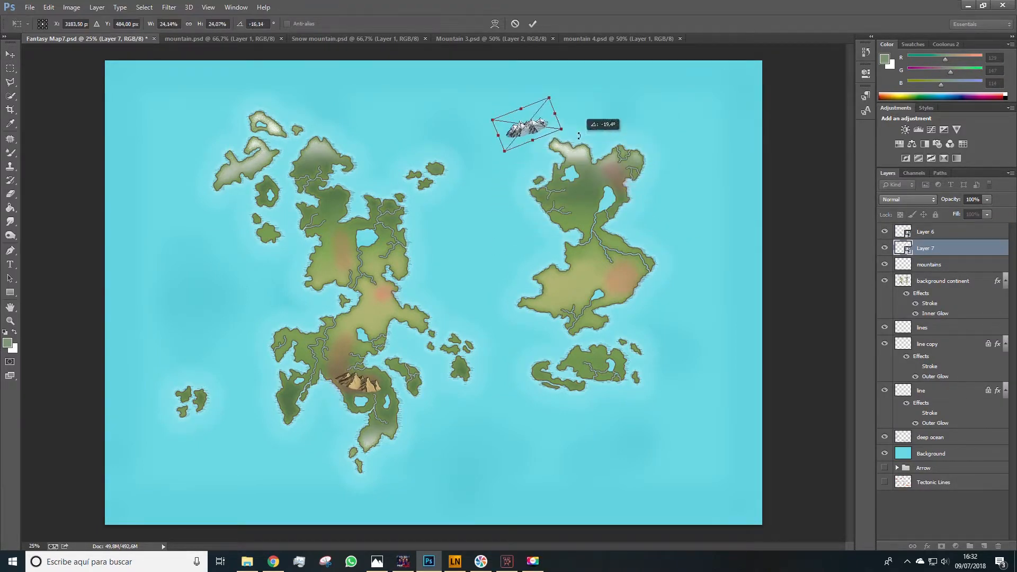
key("Return")
Step: Move the snow range onto the reddish area north of the eastern continent's long lake and scale it to about 19%
key("z")
left_click(585, 203)
left_click(609, 212)
key("v")
left_click_drag(320, 142, 510, 244)
key("ctrl+t")
key("Up")
left_click_drag(457, 286, 460, 288)
key("Return")
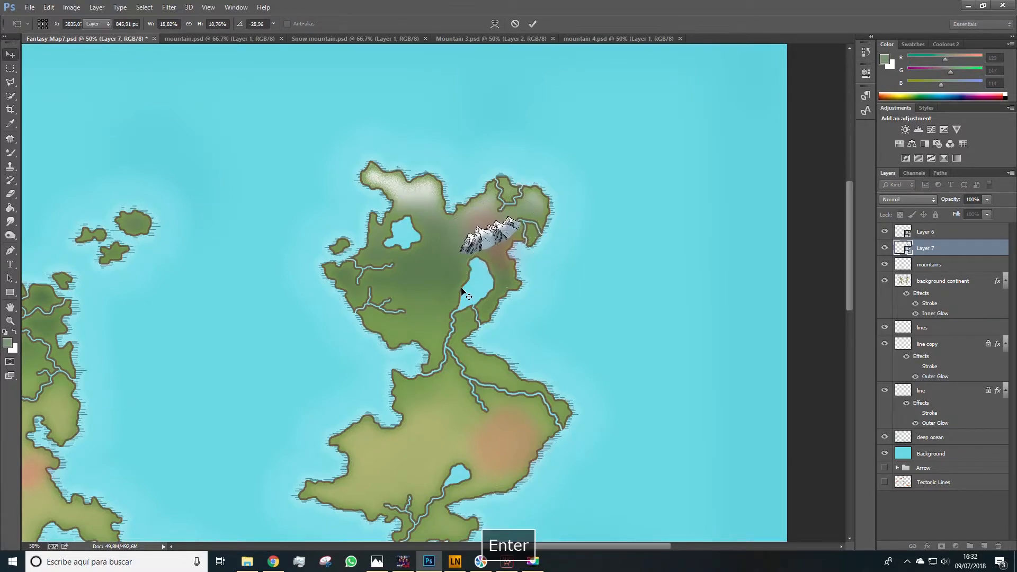
Step: Refine the snow range's rotation, size and position just above the long lake
key("z")
left_click(461, 287, "alt")
left_click(553, 219)
key("v")
left_click_drag(573, 142, 567, 148)
key("ctrl+t")
left_click_drag(669, 147, 669, 175)
left_click_drag(563, 180, 559, 184)
left_click_drag(439, 135, 470, 143, "shift")
left_click_drag(556, 175, 547, 172)
key("Return")
Step: Duplicate the snow range beneath the original and move the copy to its northeast, behind the first peaks
left_click_drag(942, 247, 922, 269, "alt")
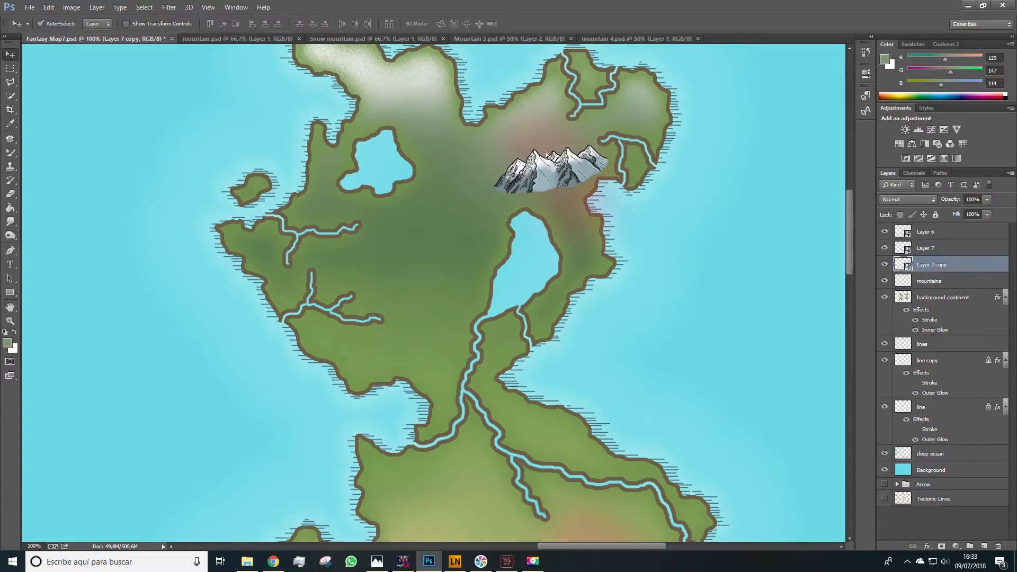
key("ctrl+t")
left_click_drag(546, 155, 622, 106)
key("Return")
key("z")
left_click(586, 186, "alt")
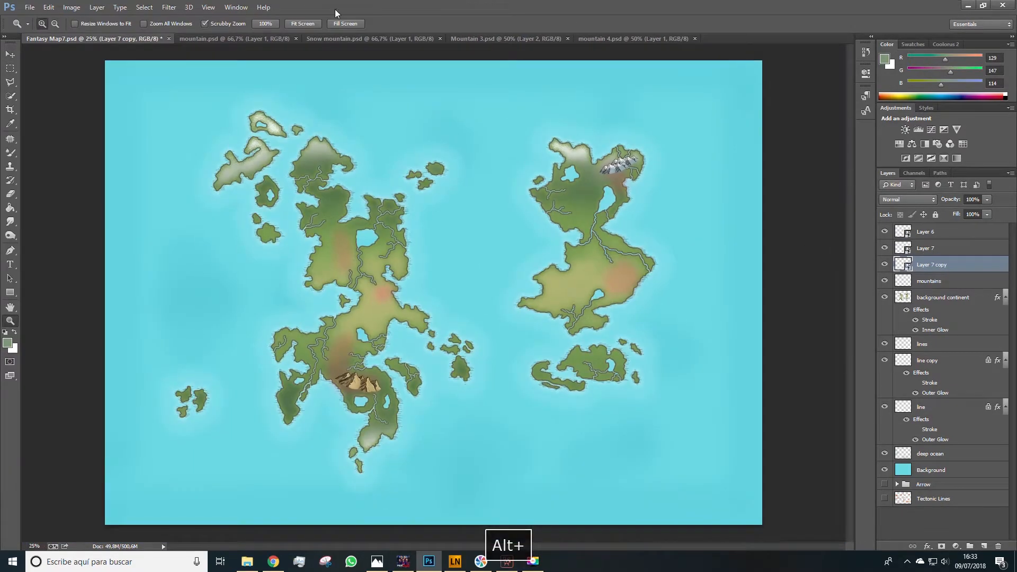
Step: Copy the brown range from Mountain 3 into the map, shrink it and move it to the western continent's central isthmus
left_click(508, 39)
key("v")
left_click_drag(422, 204, 371, 282)
key("z")
left_click(401, 353)
key("ctrl+t")
left_click_drag(523, 372, 297, 276, "shift")
left_click_drag(276, 249, 365, 300)
key("Return")
Step: Refine the brown range's size, rotation and position on the isthmus, nudging it slightly west
key("z")
triple_click(404, 264)
key("ctrl+t")
left_click_drag(224, 301, 242, 307)
left_click_drag(297, 270, 287, 284)
left_click_drag(225, 257, 247, 266)
key("Return")
key("Left")
key("Left")
key("Left")
Step: Duplicate the brown range layer and stack the copy beneath the original
key("z")
left_click(337, 301, "alt")
left_click(337, 301, "alt")
left_click(336, 301, "alt")
double_click(334, 309)
key("v")
right_click(950, 264)
left_click(827, 137)
left_click(591, 174)
left_click_drag(933, 264, 932, 286)
Step: Offset the copied brown range slightly to the northeast behind the original
key("ctrl+t")
left_click_drag(329, 286, 337, 271)
key("Return")
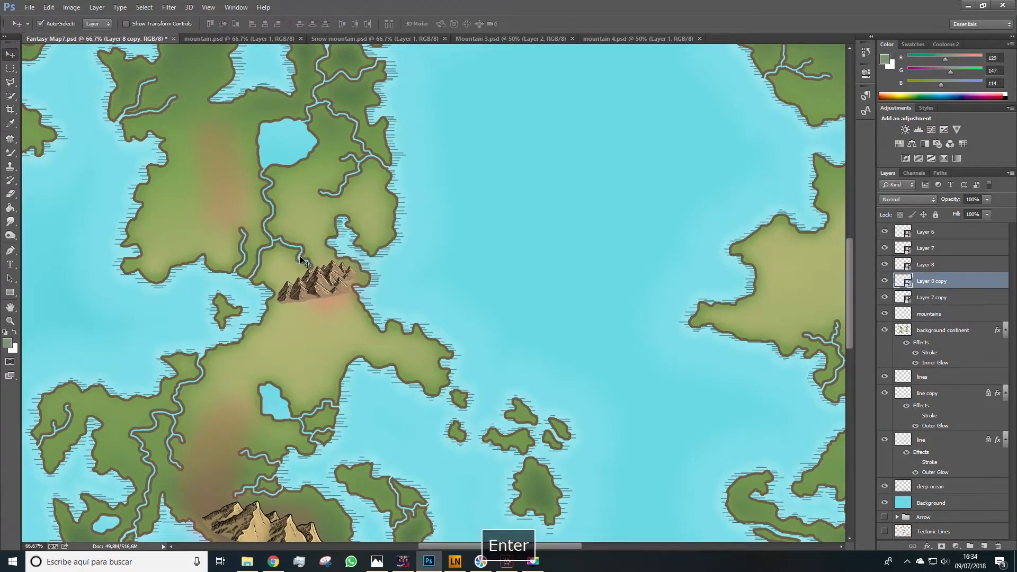
key("ctrl+plus")
key("Up")
Step: Scale the lower grey range copy to about 13.8%, then shrink the larger grey range and reposition it just above the copy
key("ctrl+t")
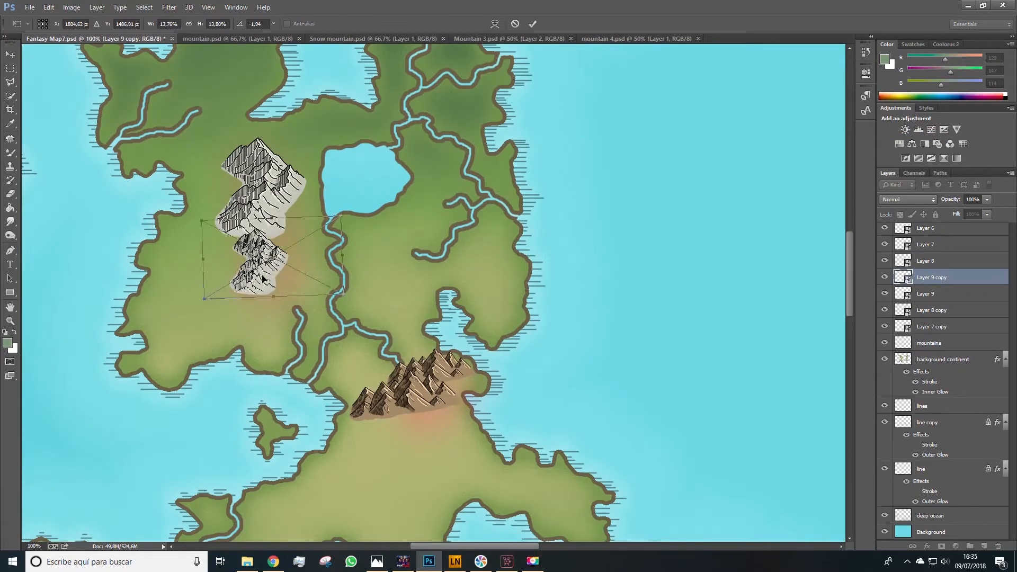
key("Return")
left_click(245, 217)
key("ctrl+t")
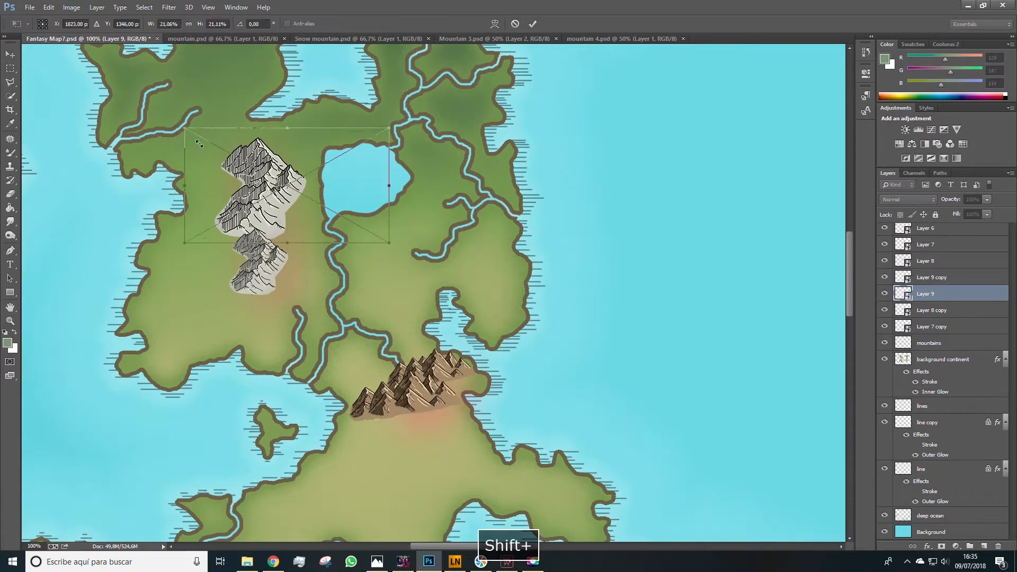
left_click_drag(186, 128, 232, 152)
left_click_drag(288, 236, 259, 243)
key("Return")
Step: Duplicate the tan mountain range layer, Layer 6
key("z")
left_click(471, 265, "alt")
left_click(476, 278, "alt")
key("v")
left_click(592, 371)
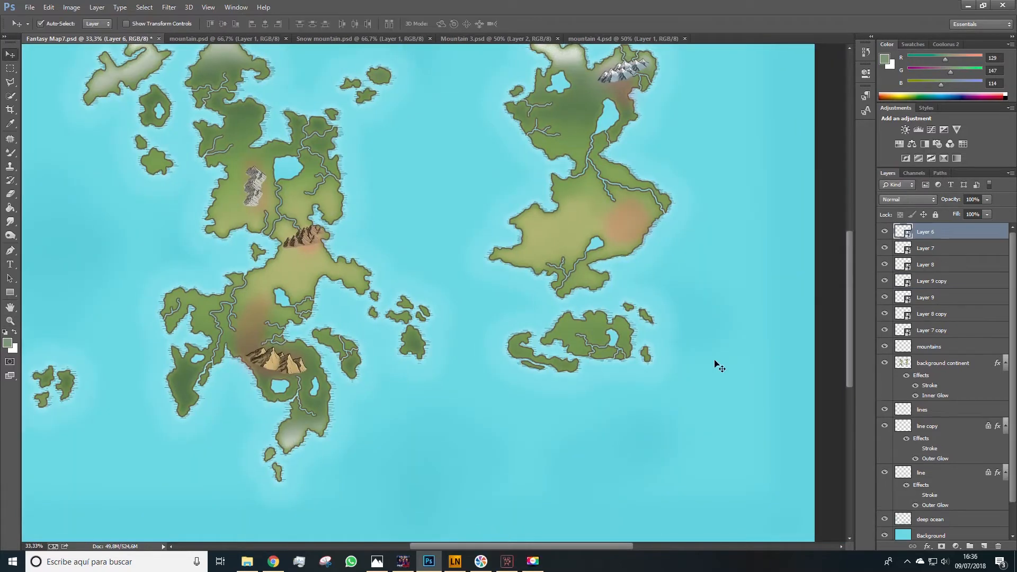
right_click(918, 234)
left_click(810, 137)
key("Return")
Step: Place the tan copy on the eastern continent's reddish area at about 22% and -35°, and add a second copy slightly offset
left_click_drag(269, 370, 610, 234)
key("ctrl+t")
left_click_drag(669, 216, 638, 183)
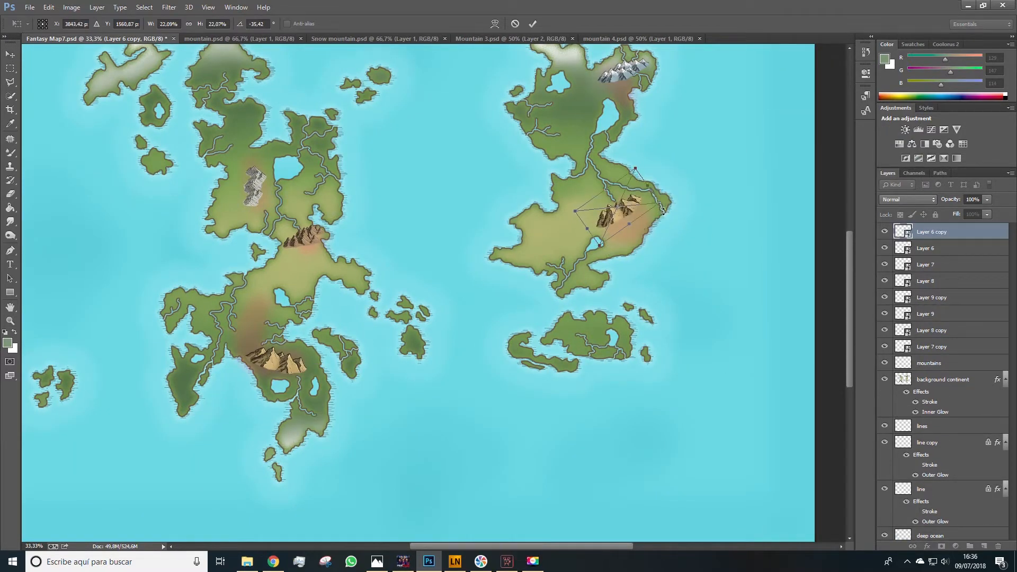
key("Return")
key("ctrl+j")
left_click_drag(615, 225, 622, 224)
Step: Look through the mountain documents and copy the brown Mountain 3 range into the map's northwestern continent
left_click(241, 38)
left_click(377, 38)
left_click(496, 37)
left_click_drag(421, 279, 369, 298)
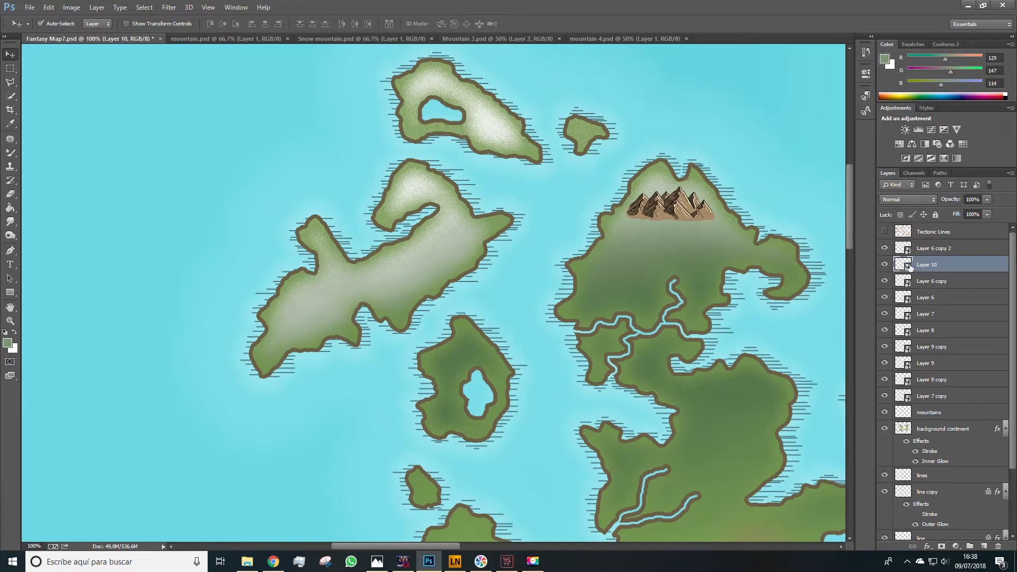
Step: Review the placed ranges across the whole map, hiding and reshowing the copied snow range
key("z")
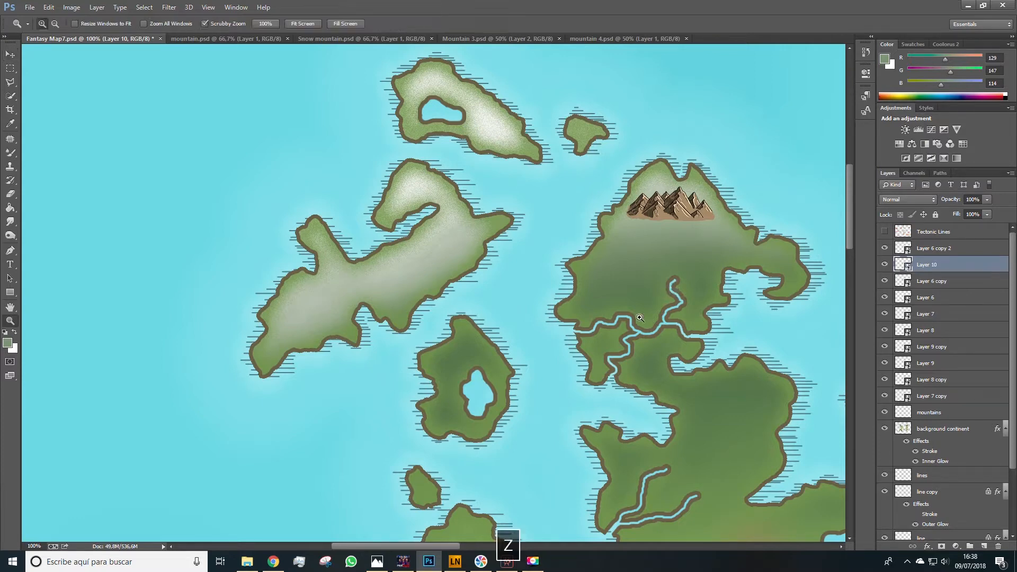
left_click(621, 331, "alt")
left_click(620, 331, "alt")
left_click(620, 331)
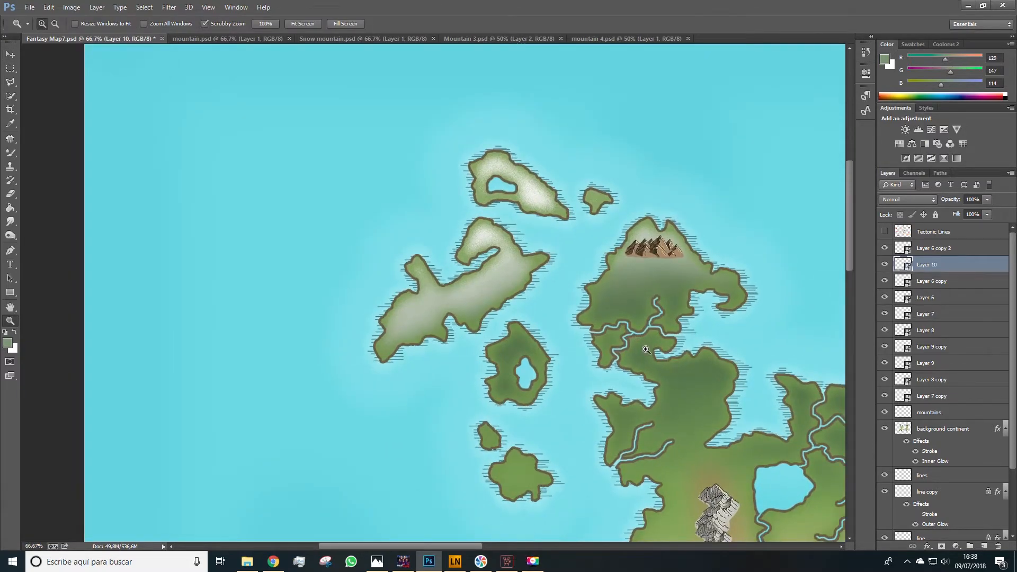
key("v")
left_click(647, 351)
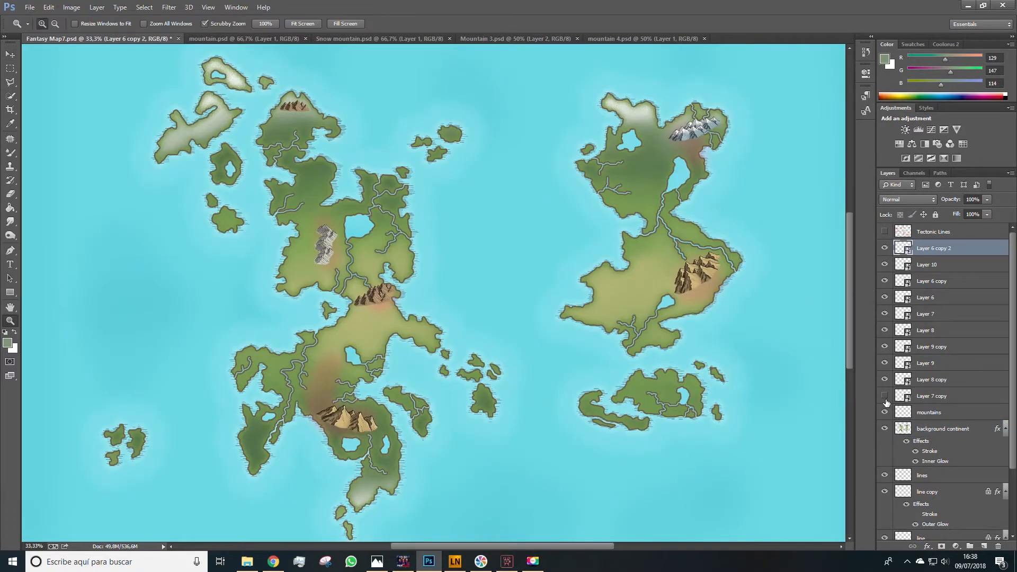
left_click(884, 397)
left_click(885, 397)
Step: Create a layer group and name it Mountains
left_click(972, 546)
double_click(929, 248)
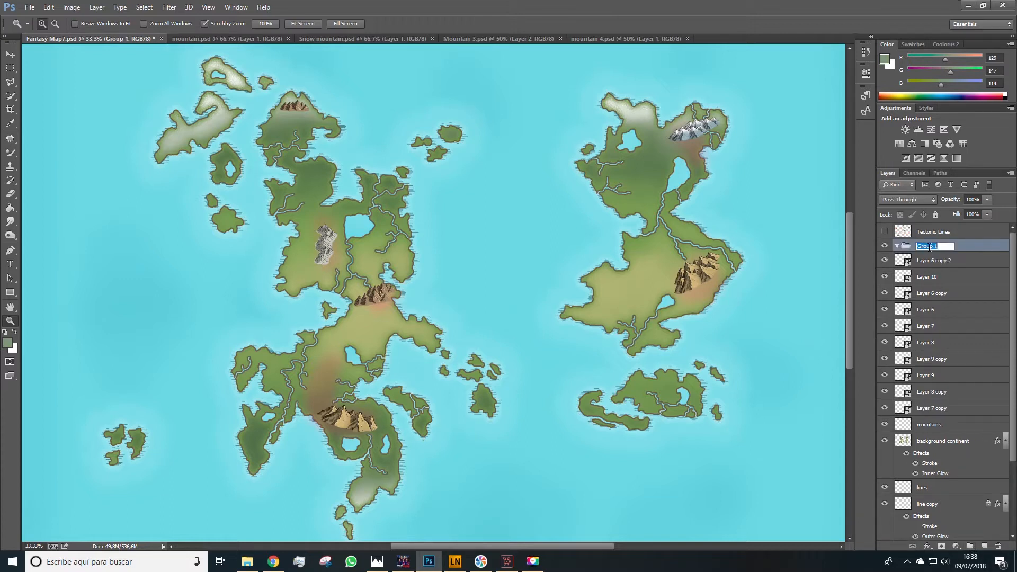
key("Caps_Lock")
type("Mou")
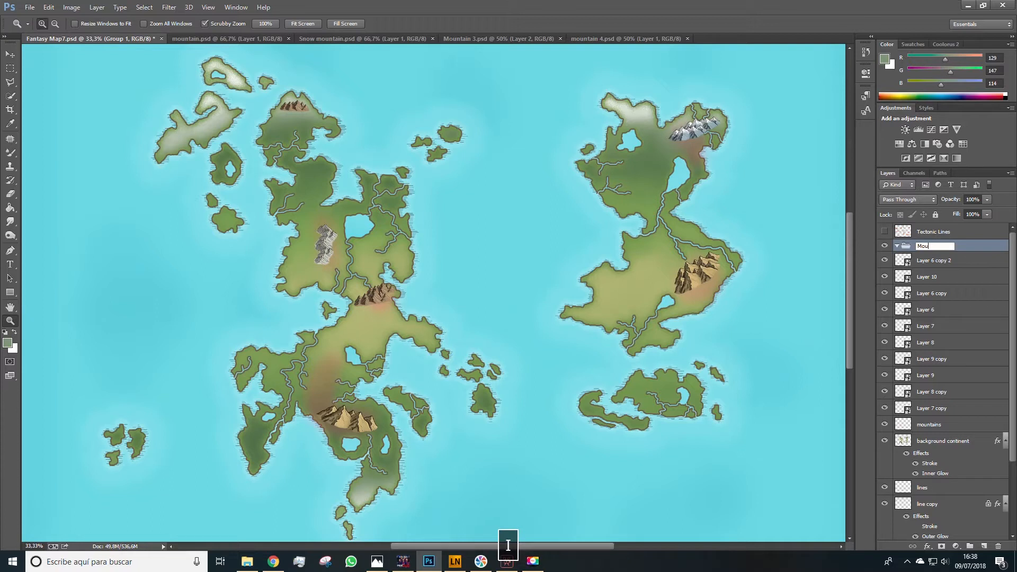
type("ntains")
Step: Move the range layers from Layer 6 copy 2 through Layer 7 copy into the Mountains group and collapse it
left_click(930, 409)
left_click(936, 261, "shift")
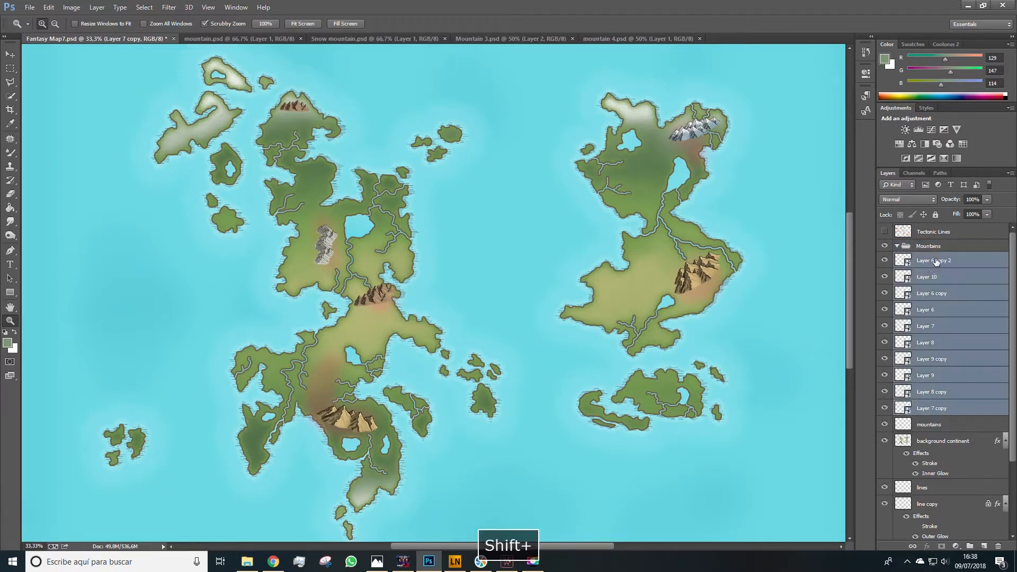
left_click_drag(928, 265, 926, 250)
left_click(897, 247)
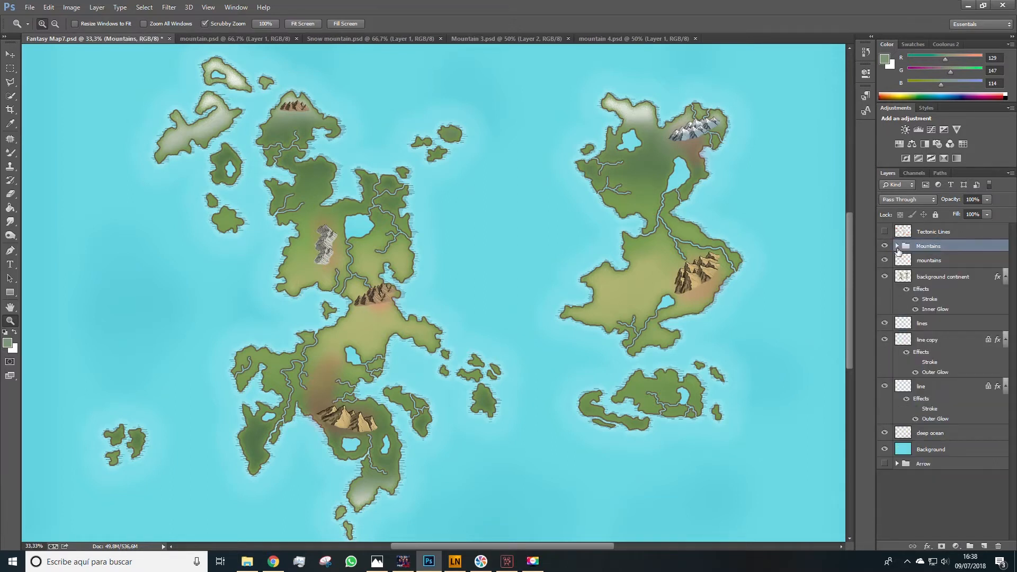
Step: Check the mountains tint layer's effect and move it to the bottom of the Mountains group, collapsing the group
left_click(883, 261)
left_click(920, 262)
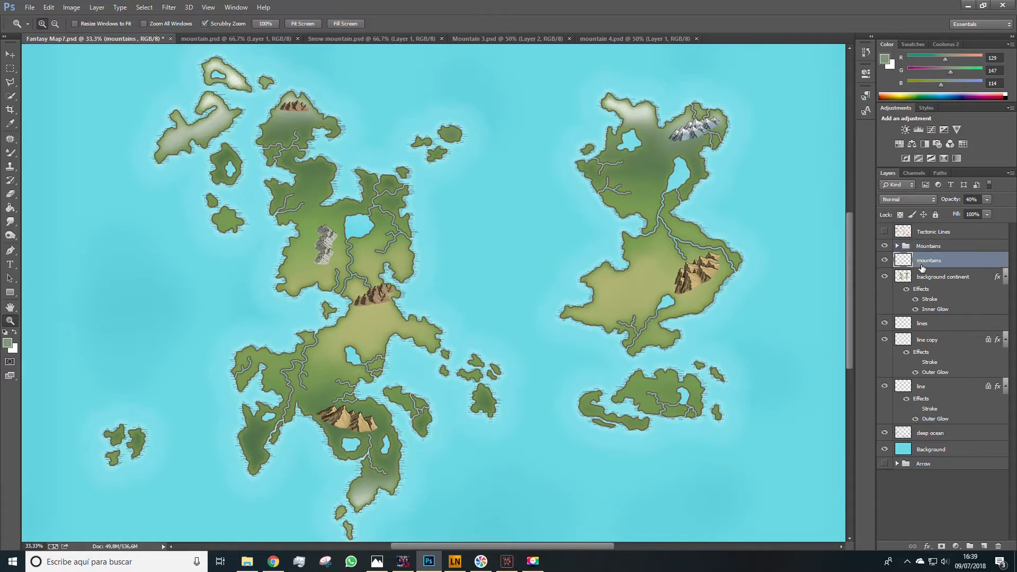
left_click(898, 247)
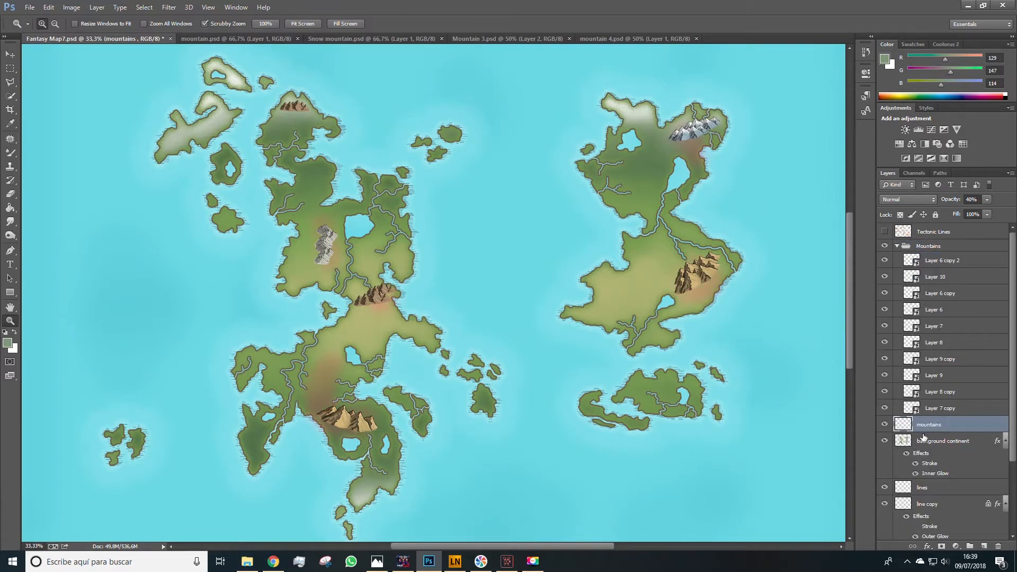
mouse_move(924, 407)
left_mouse_down()
mouse_move(925, 445)
mouse_move(923, 415)
left_mouse_up()
left_click(897, 247)
Step: Hide and reshow the Mountains group to compare the map with and without mountains, then deselect all layers
left_click(885, 247)
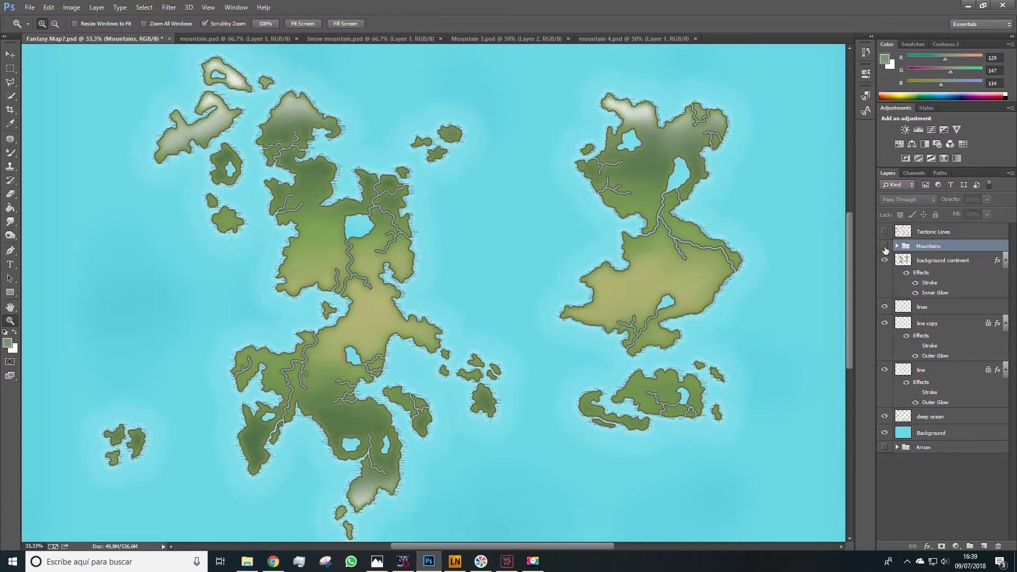
left_click(885, 247)
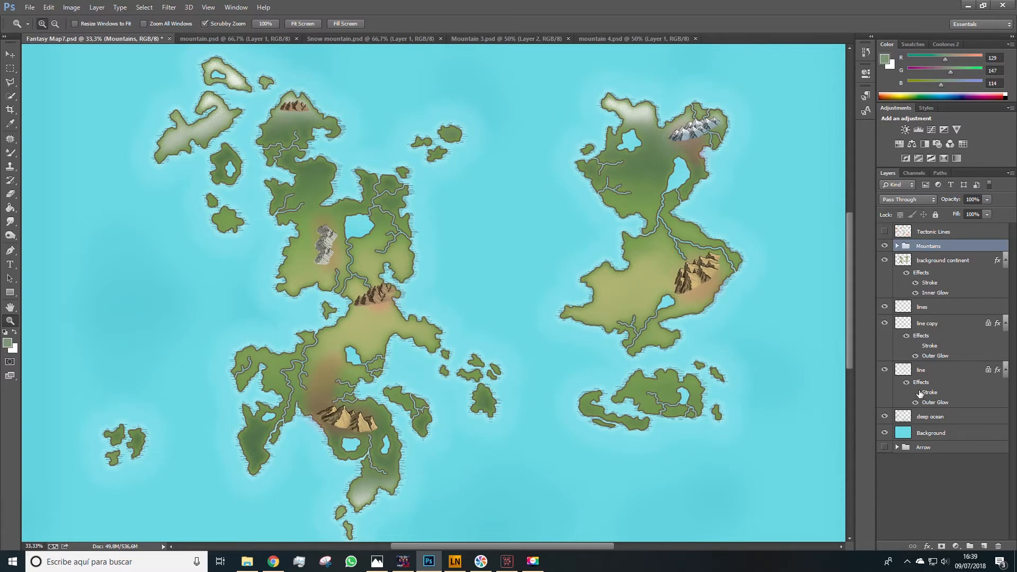
left_click(944, 490)
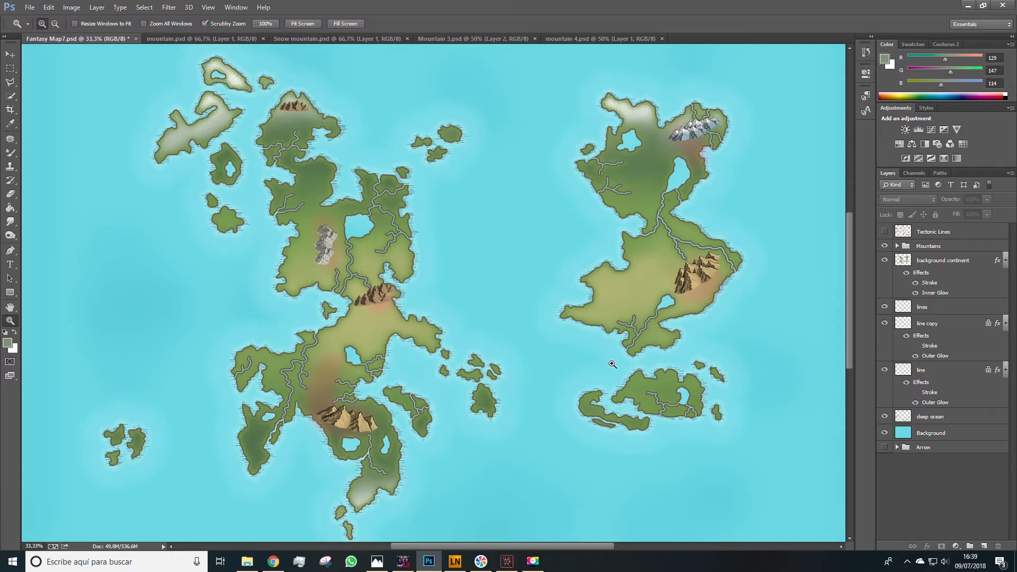
left_click(29, 6)
left_click(54, 135)
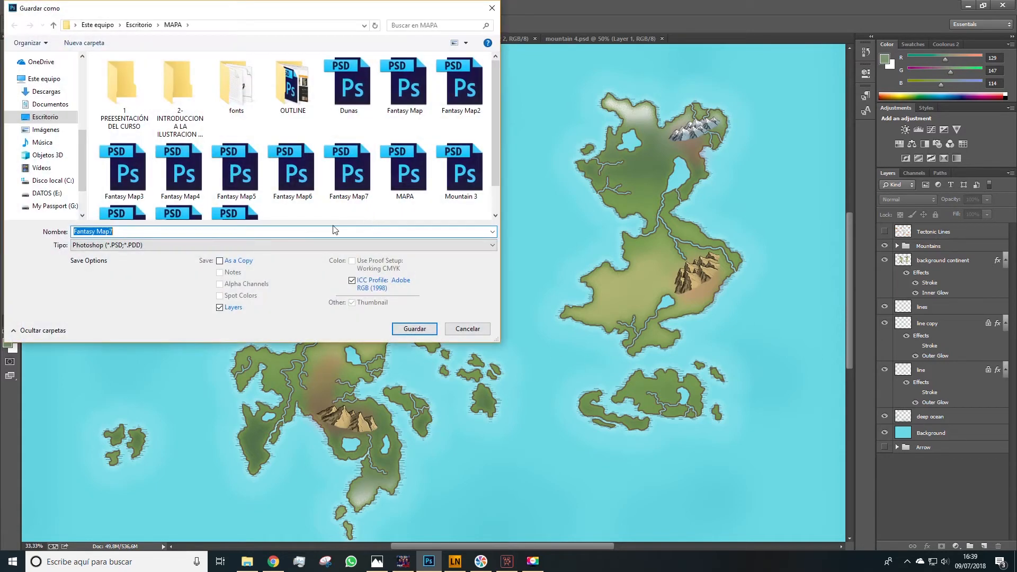
scroll(279, 182, "down", 1)
left_click(374, 141)
left_click(424, 330)
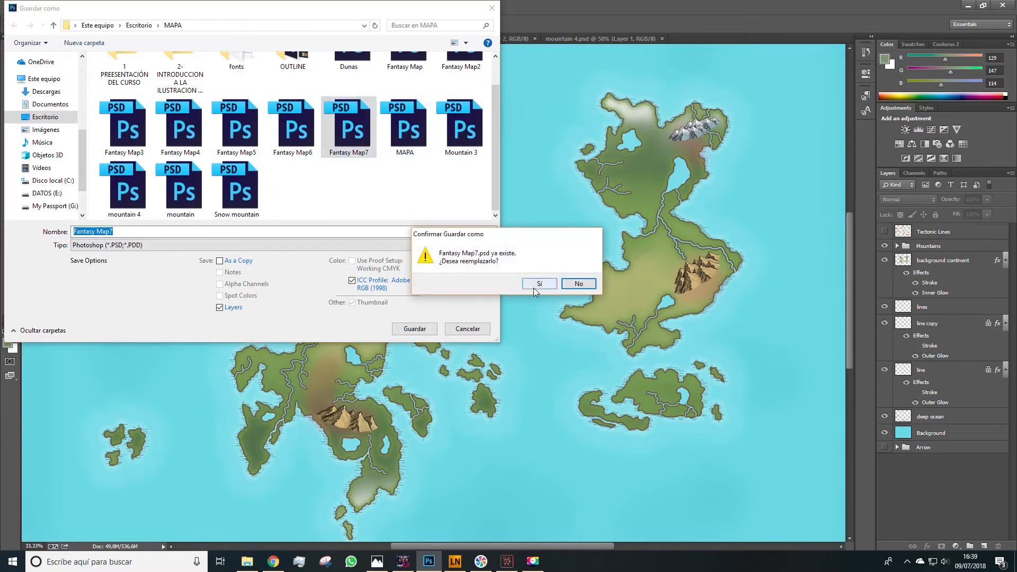
left_click(571, 284)
double_click(120, 232)
left_click(454, 330)
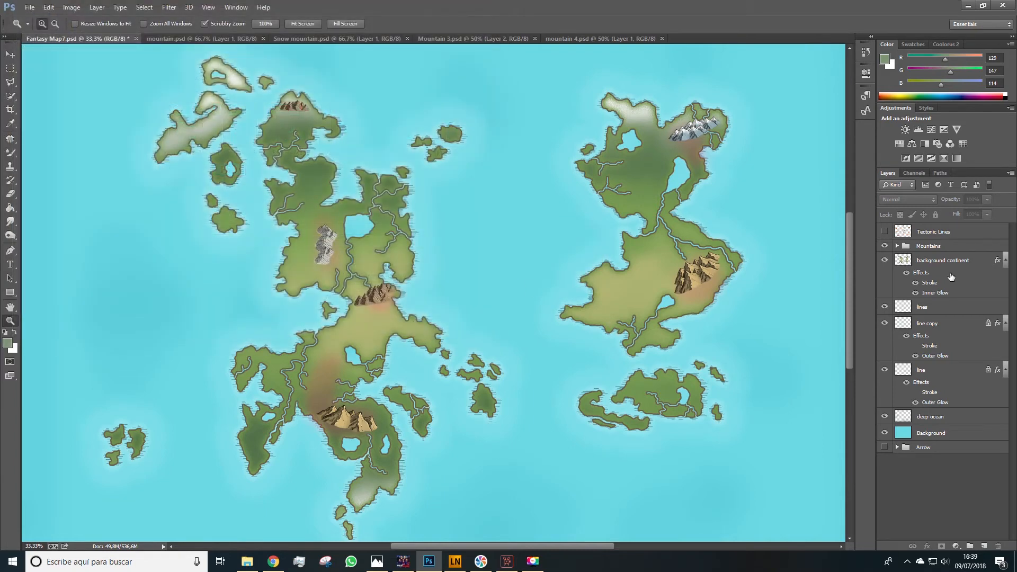
Step: Select the Tectonic Lines layer and inspect the layers inside the Mountains group
left_click(927, 236)
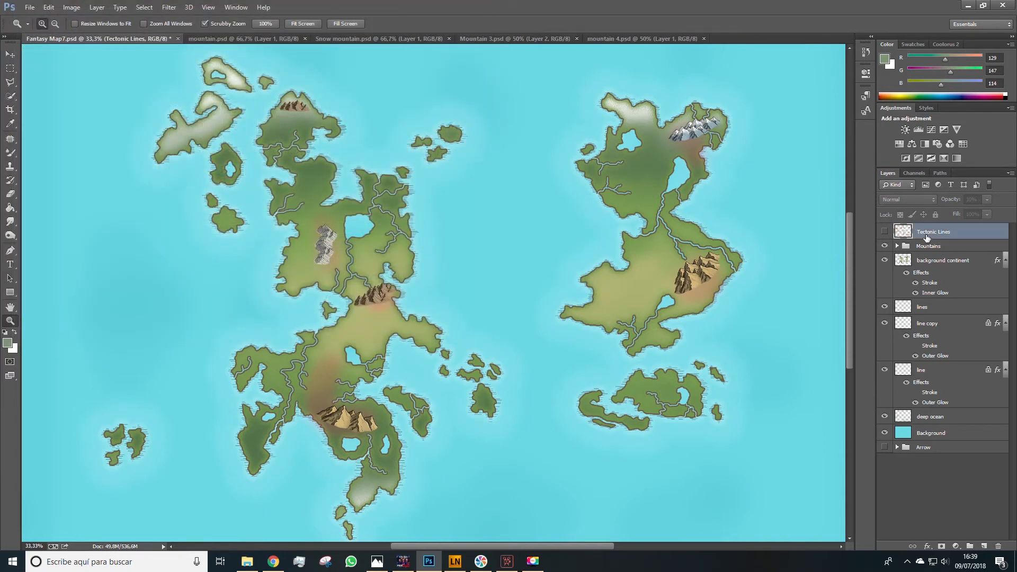
left_click(897, 247)
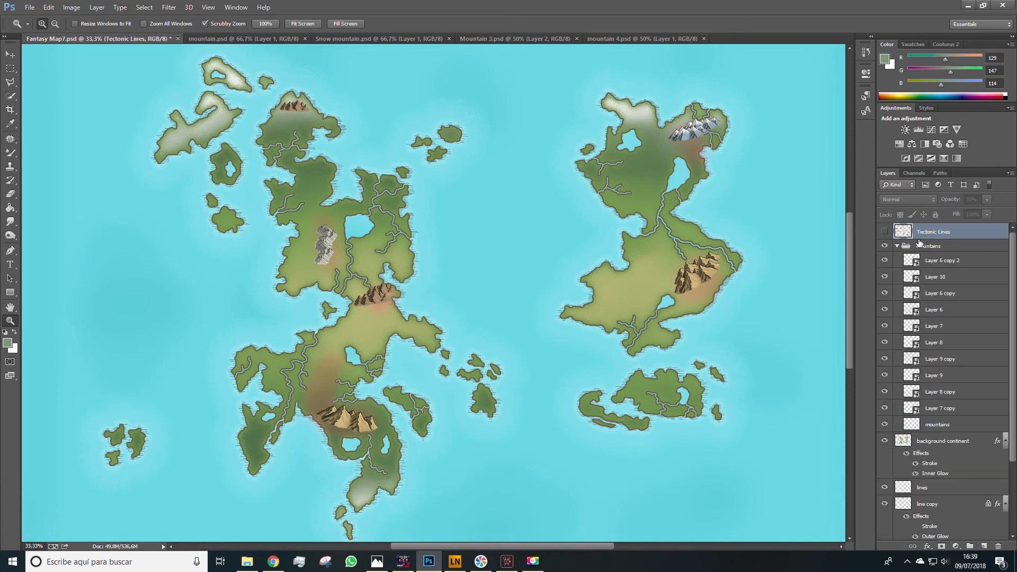
left_click(896, 247)
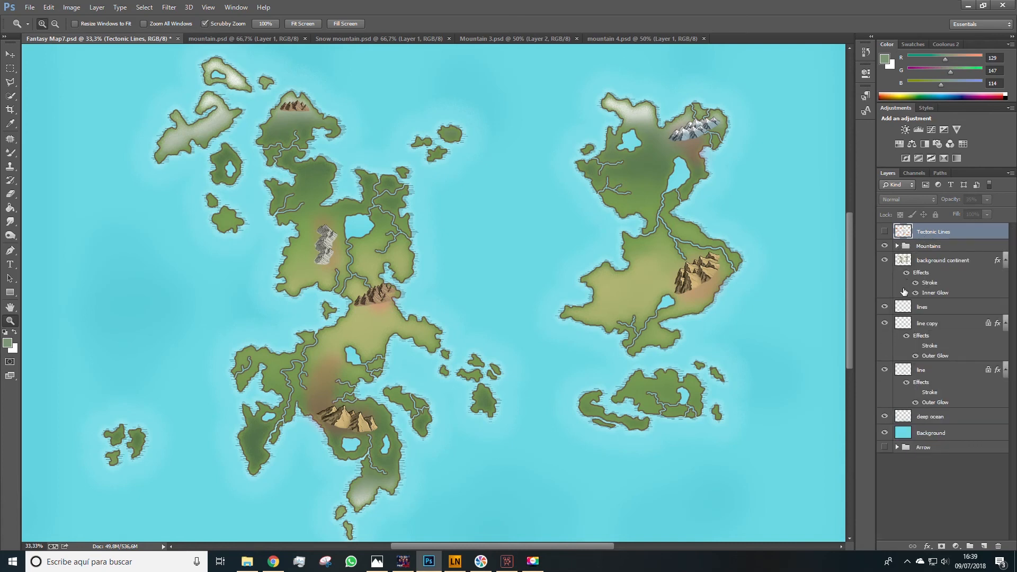